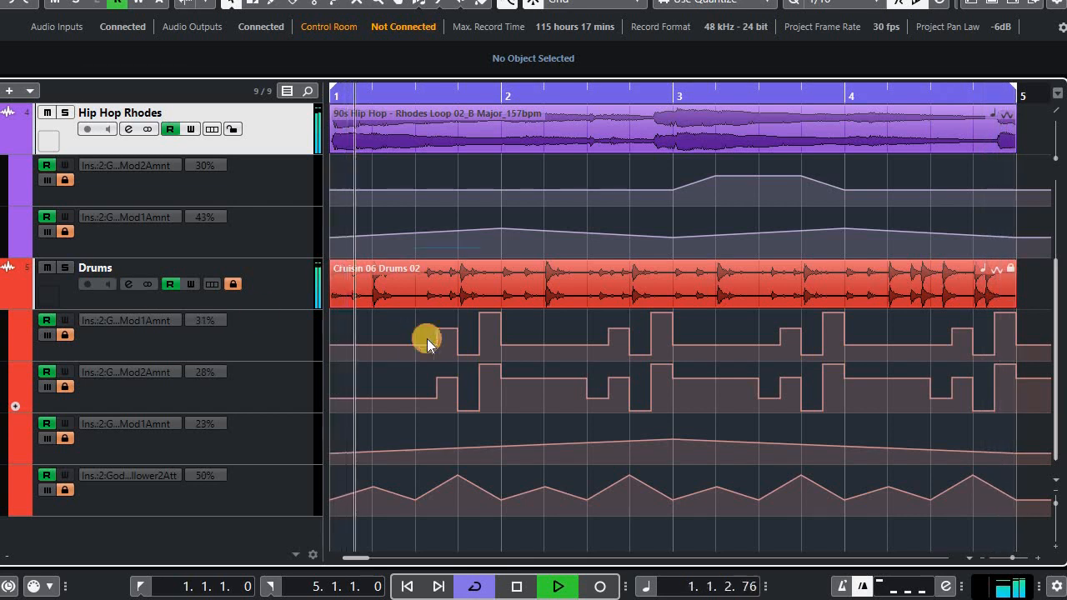
View the Godfazer insert of the Drums channel, and close the plug-in and channel settings windows.
click(104, 192)
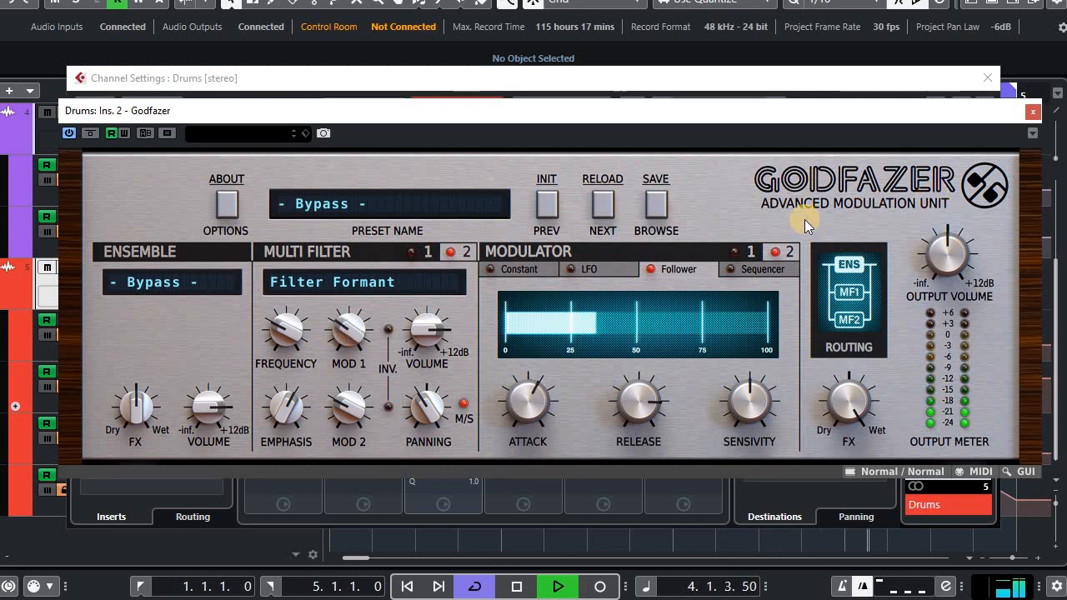
click(1034, 111)
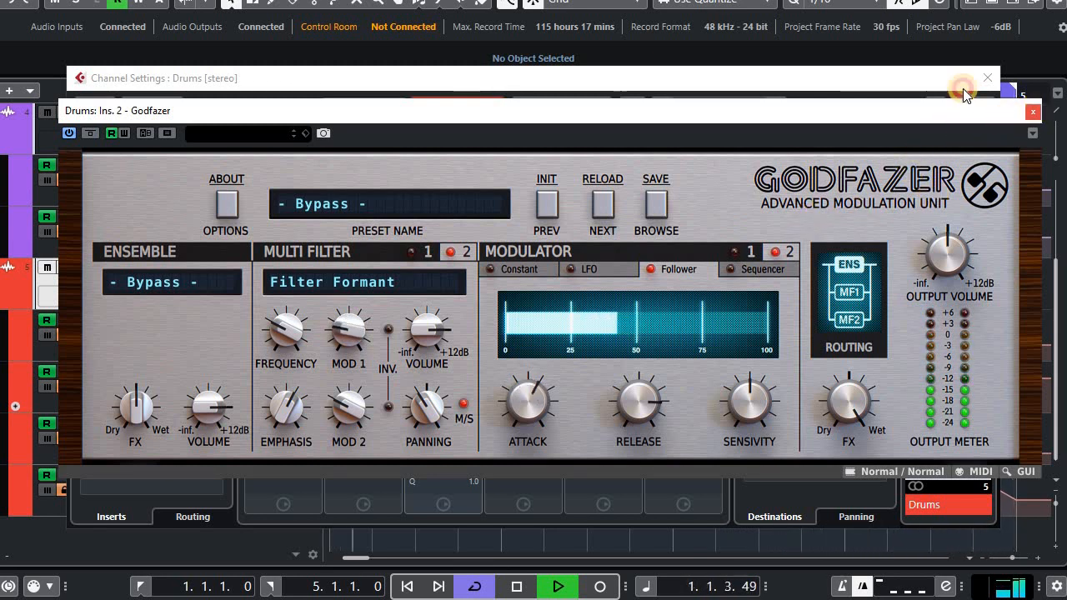
click(987, 78)
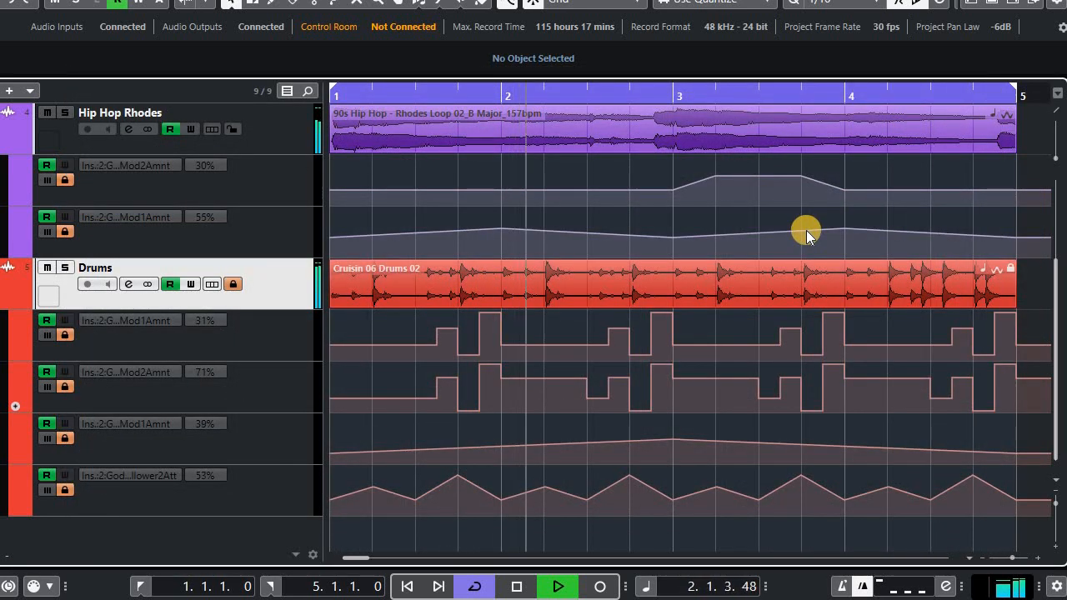
Play the Hip Hop Rhodes and Drums loop from the project start, and stop playback after listening.
scroll(807, 230, up, 2)
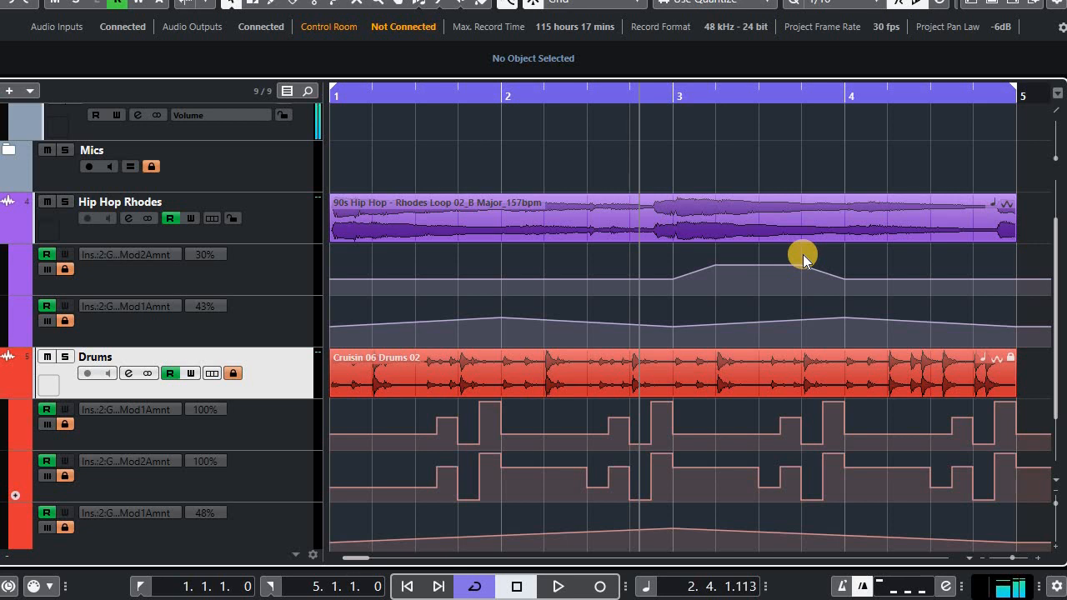
key(Home)
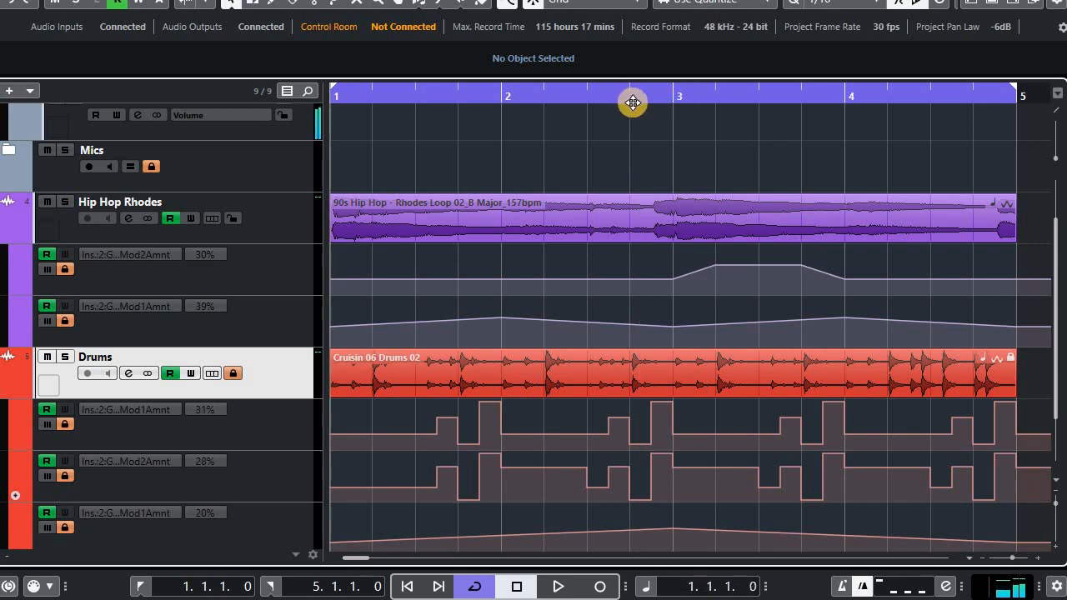
key(space)
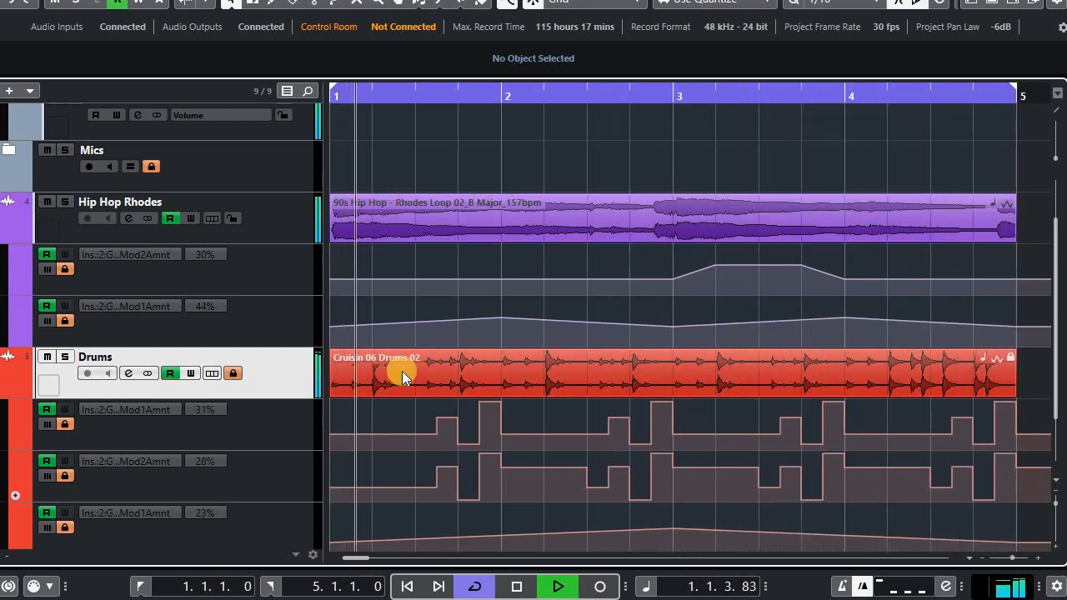
key(space)
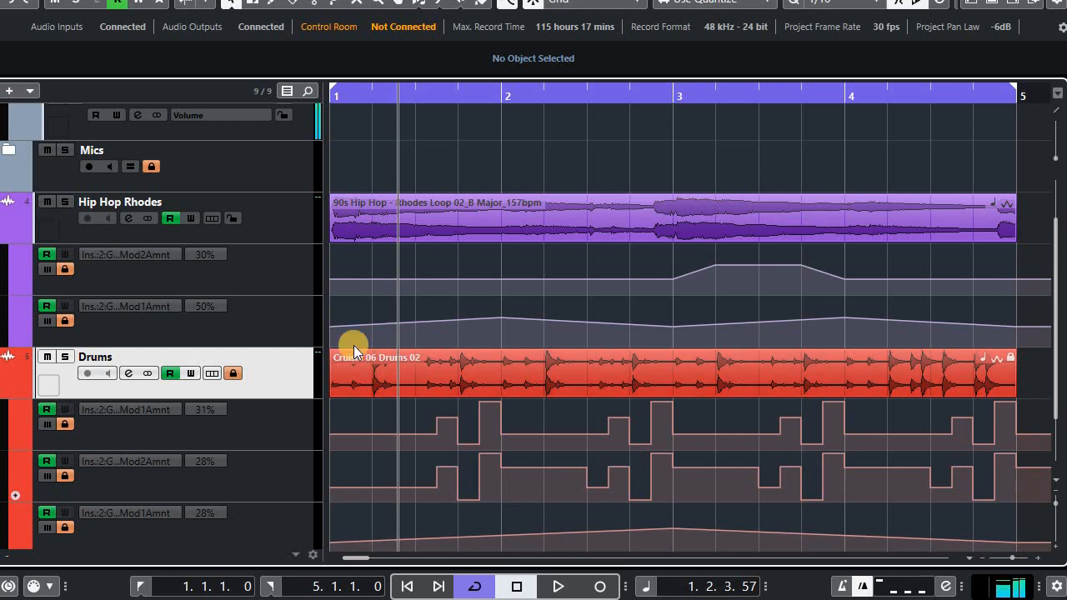
Deactivate the Godfazer inserts on the Hip Hop Rhodes and Drums mixer channels and play the loop without them.
click(129, 217)
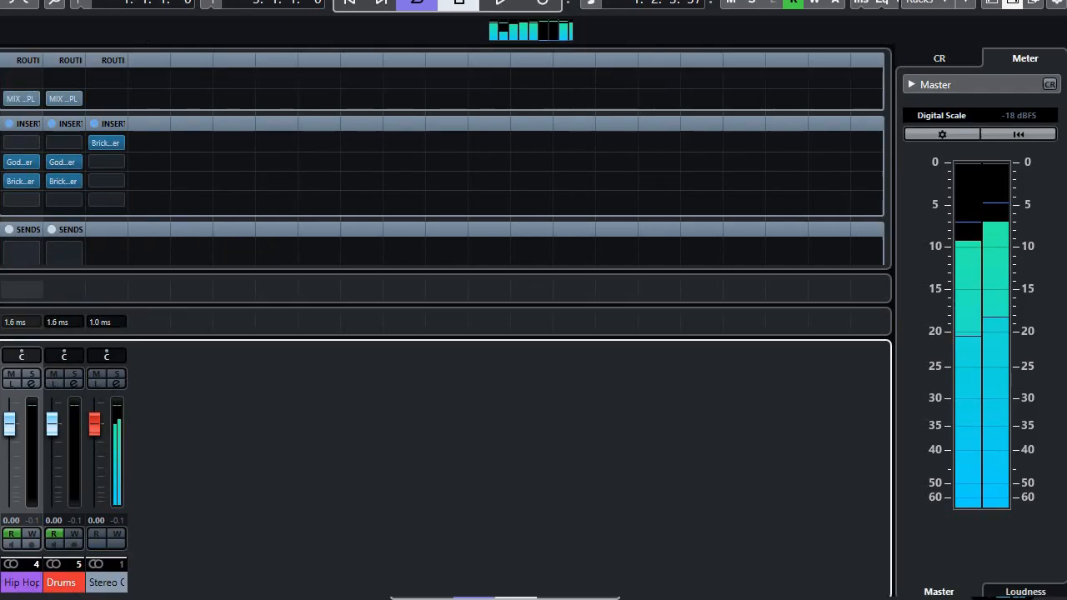
click(12, 159)
click(56, 158)
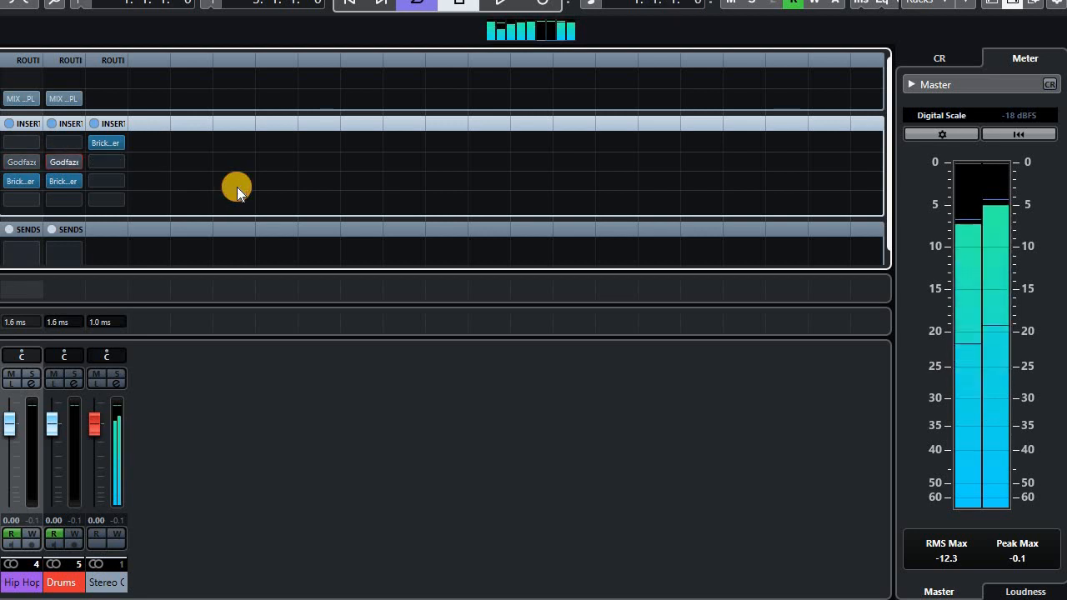
key(space)
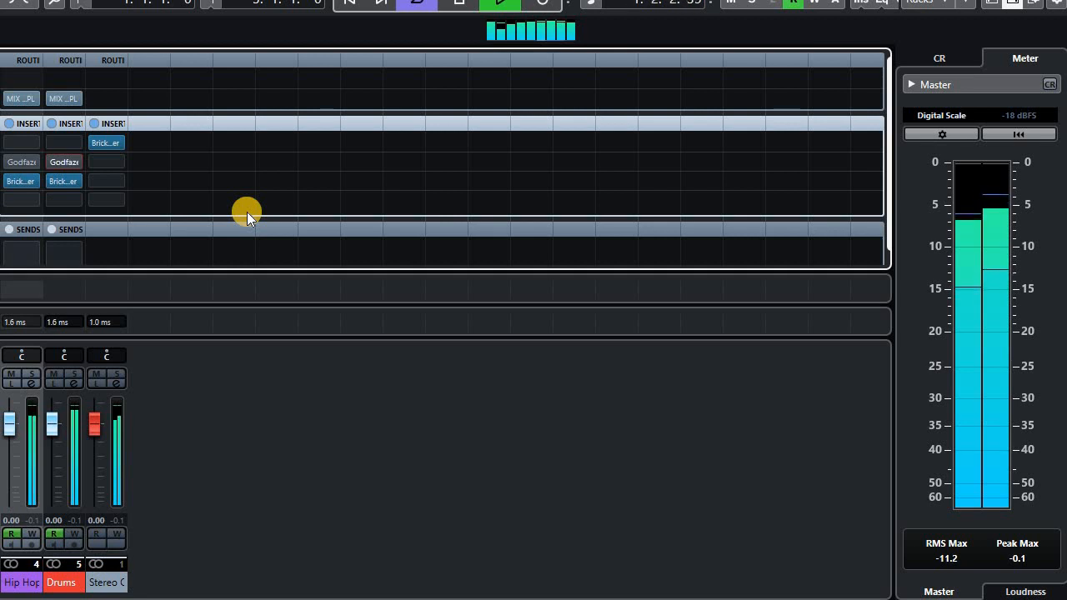
Compare the sound by reactivating Godfazer on the Hip Hop Rhodes and Drums channels and turning both off again.
click(13, 162)
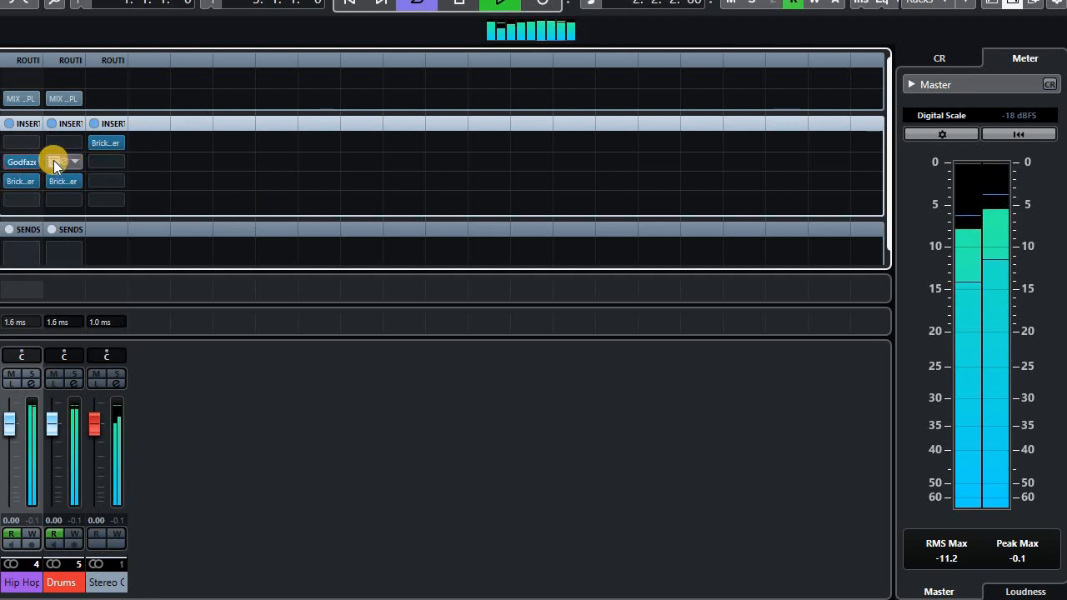
click(53, 161)
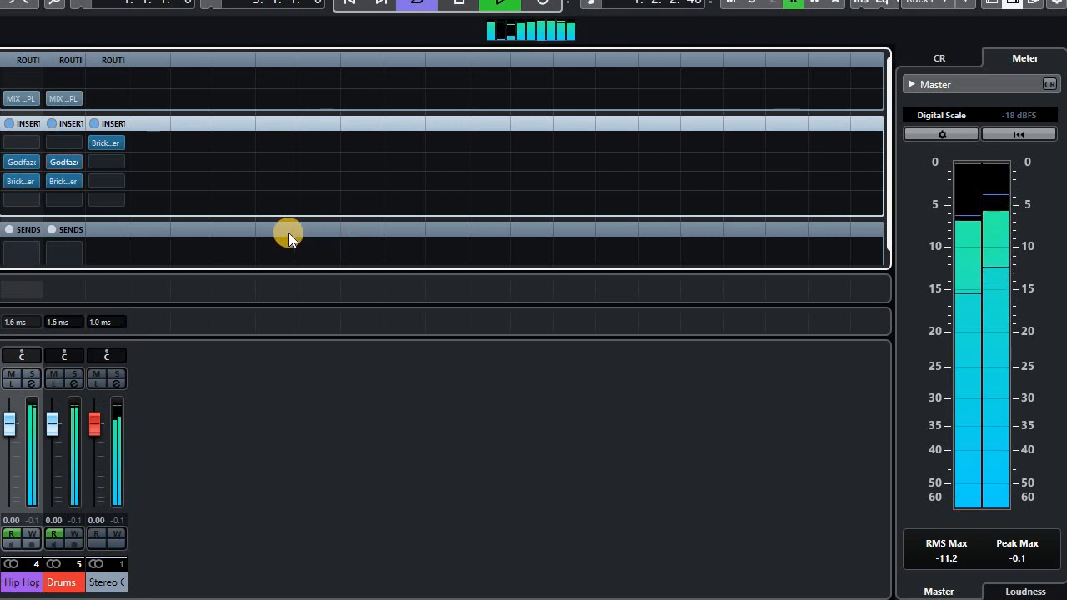
click(53, 165)
click(11, 161)
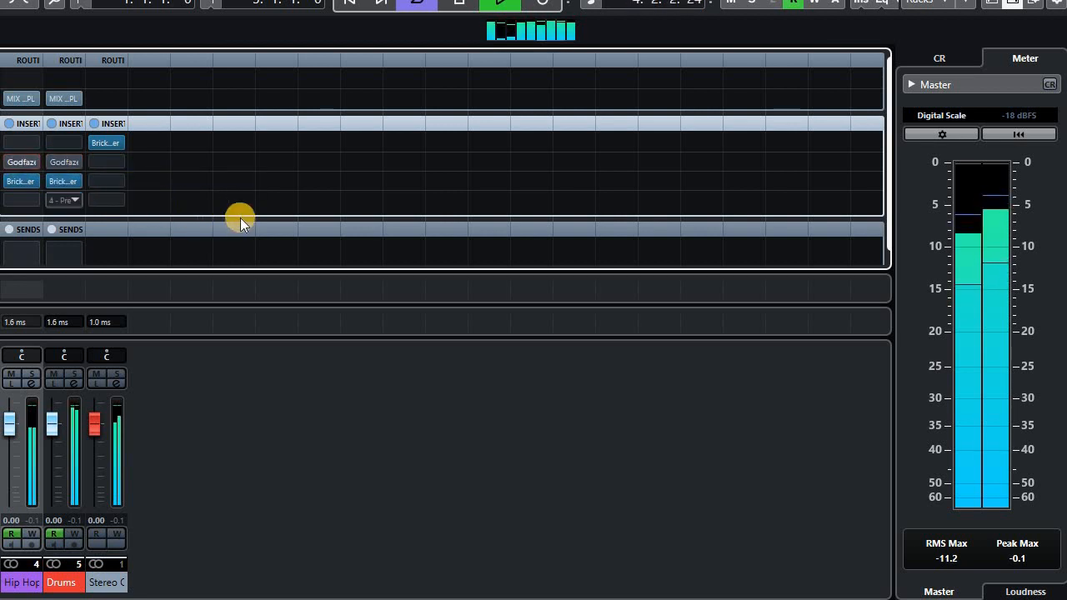
Mute the Drums channel, reactivate Godfazer on Hip Hop Rhodes only, and return to the project tracks.
click(53, 374)
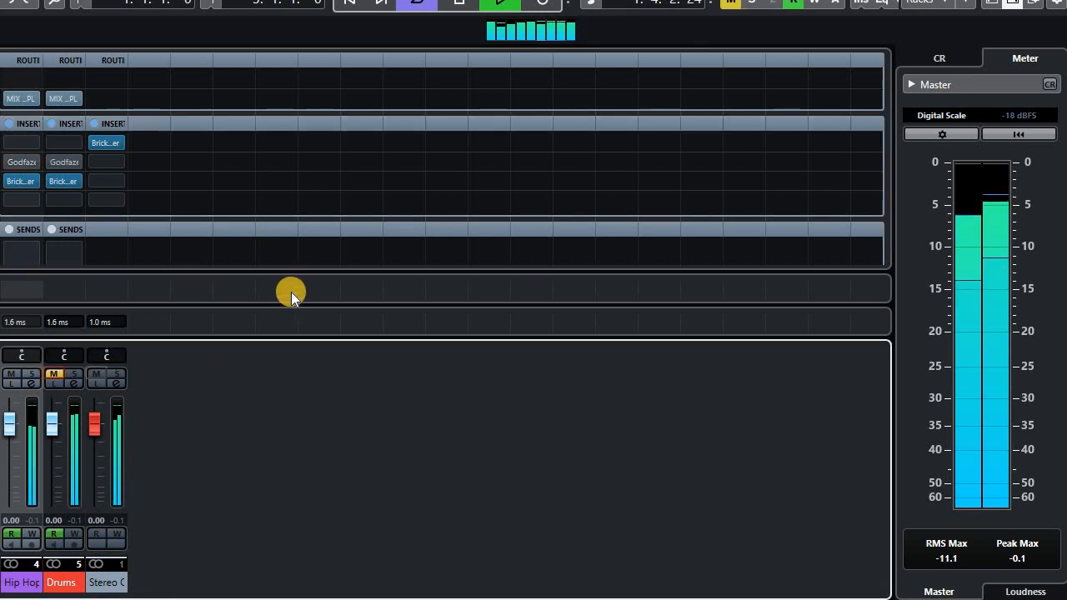
click(14, 161)
key(F3)
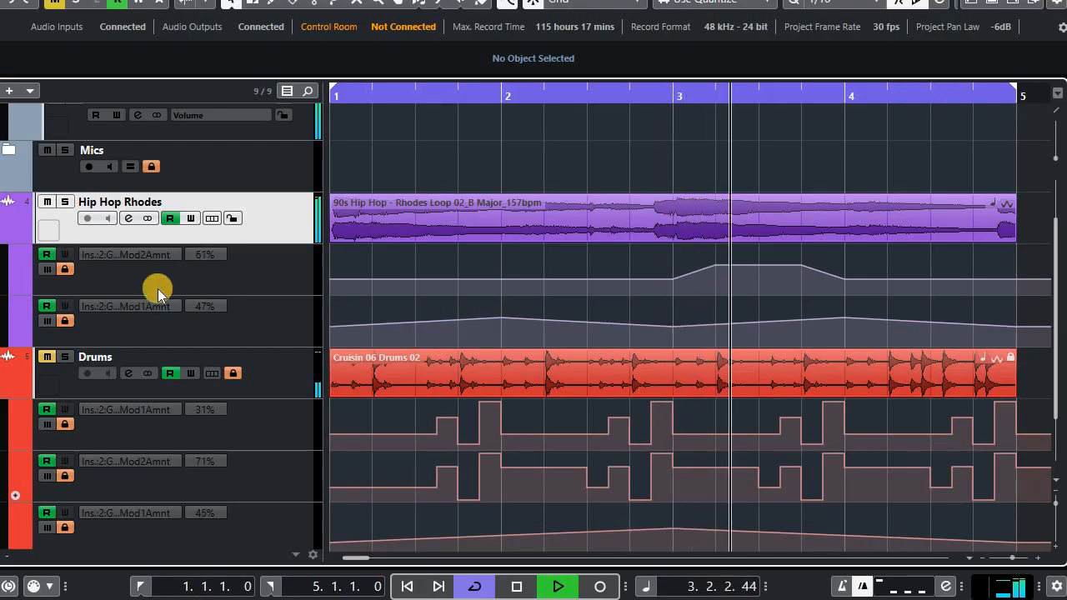
Stop playback, return to the project start and suspend the Mod2Amnt and Mod1Amnt automation of the Hip Hop Rhodes track.
key(space)
key(period)
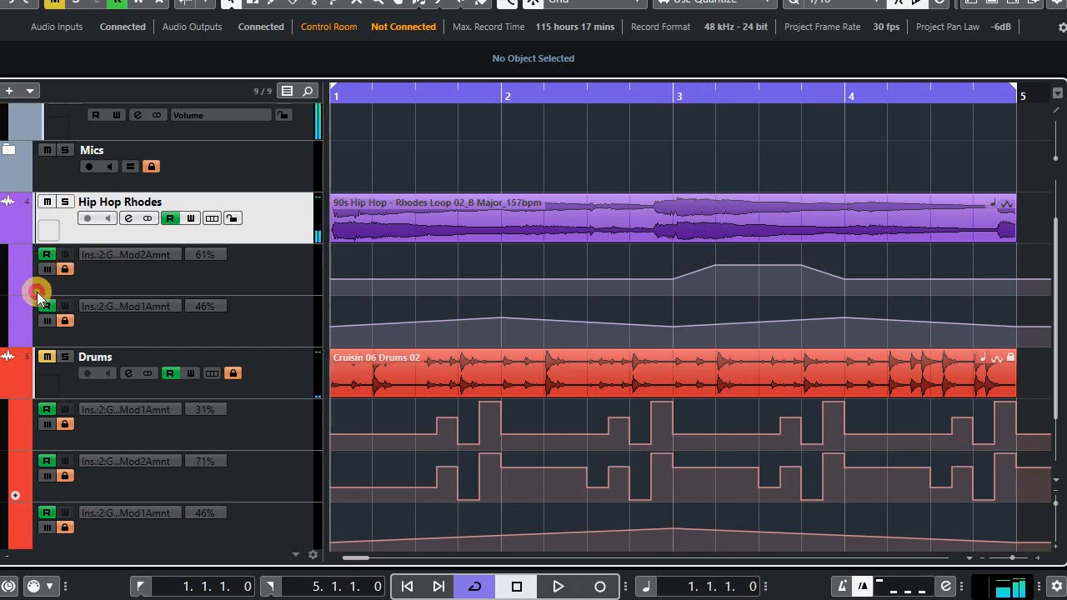
click(46, 270)
click(46, 320)
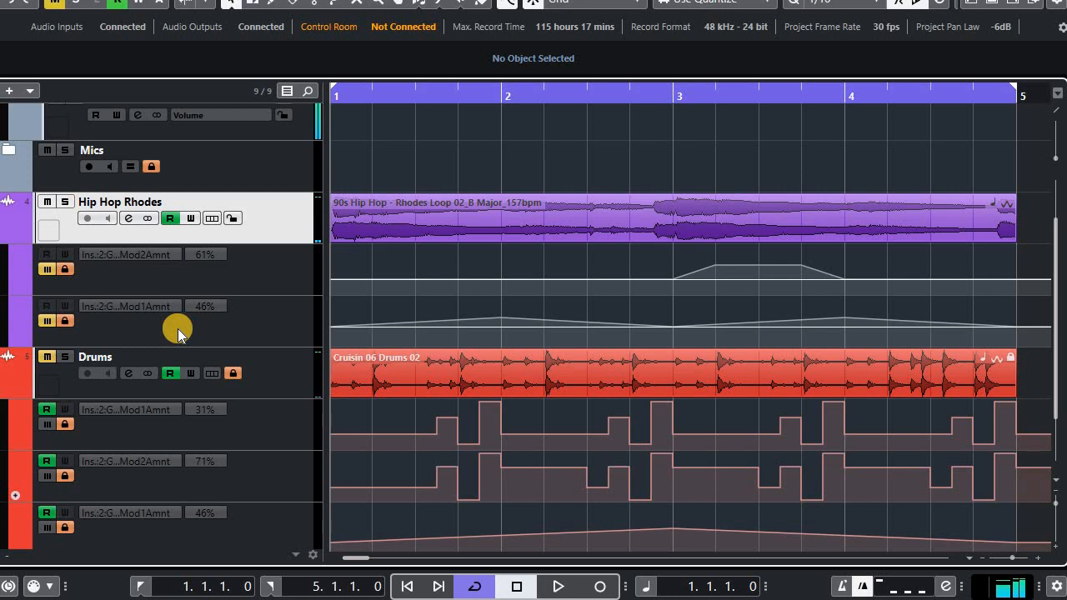
Play the Hip Hop Rhodes loop and check the levels in the channel's Brickwall Limiter insert.
key(space)
click(128, 218)
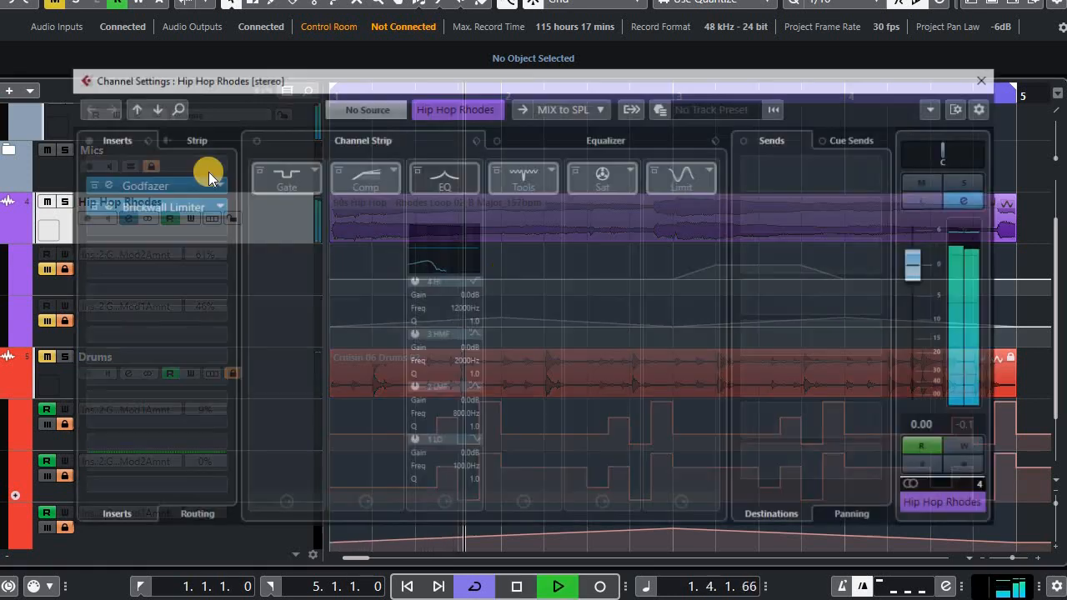
click(103, 205)
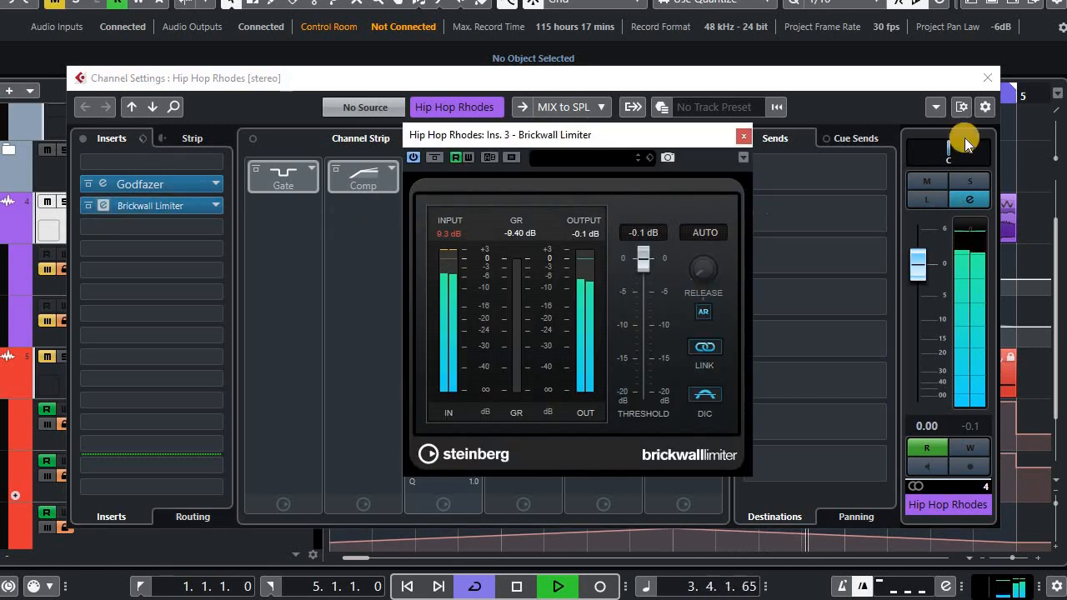
click(744, 135)
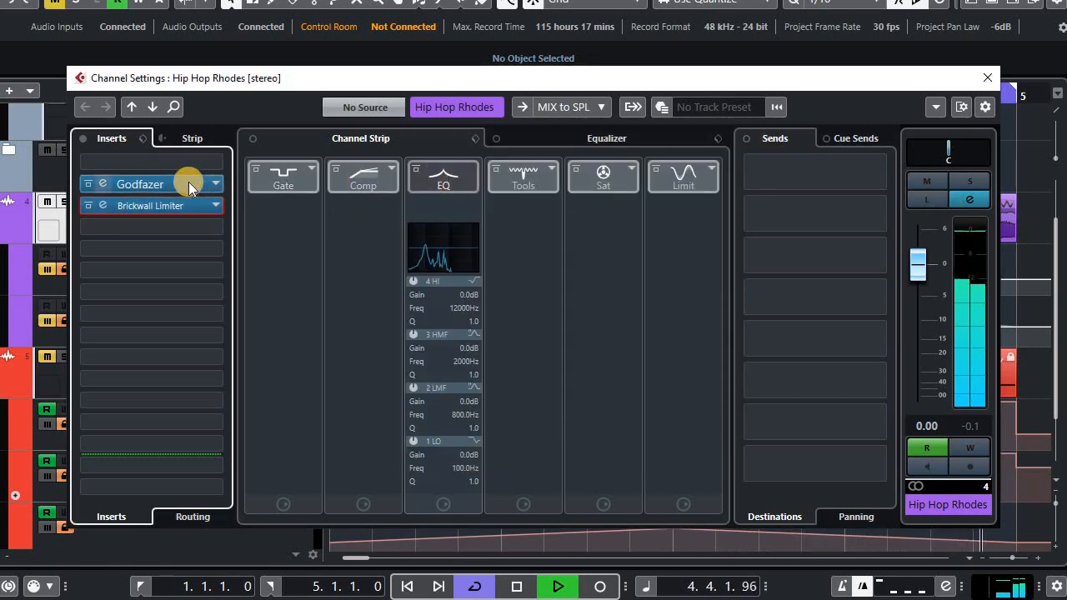
Open the Hip Hop Rhodes Godfazer insert without the channel settings window, and bypass the plug-in.
click(101, 184)
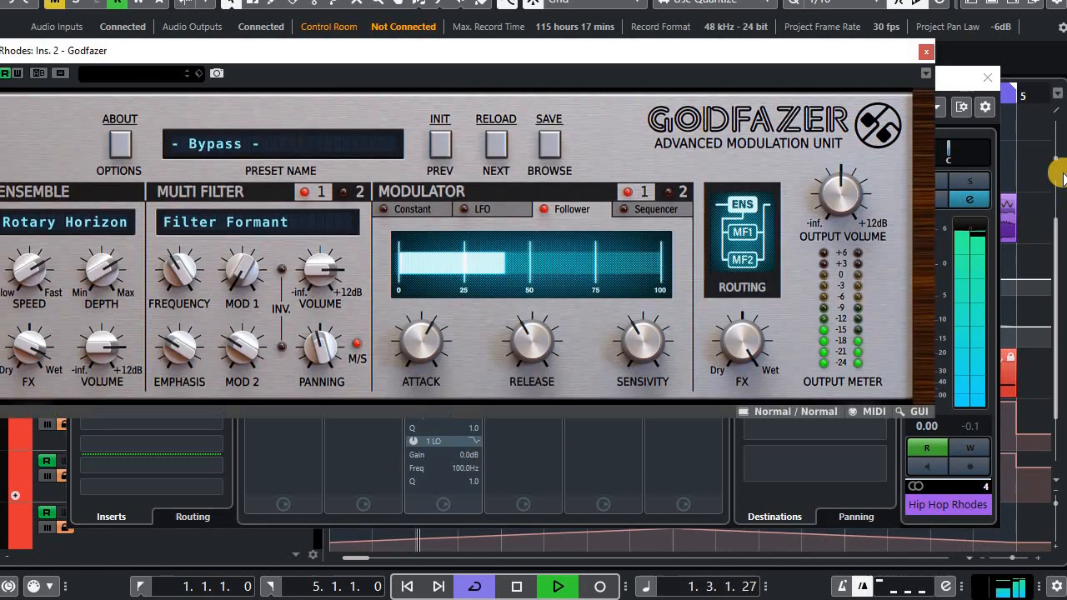
click(986, 77)
drag(579, 42, 693, 14)
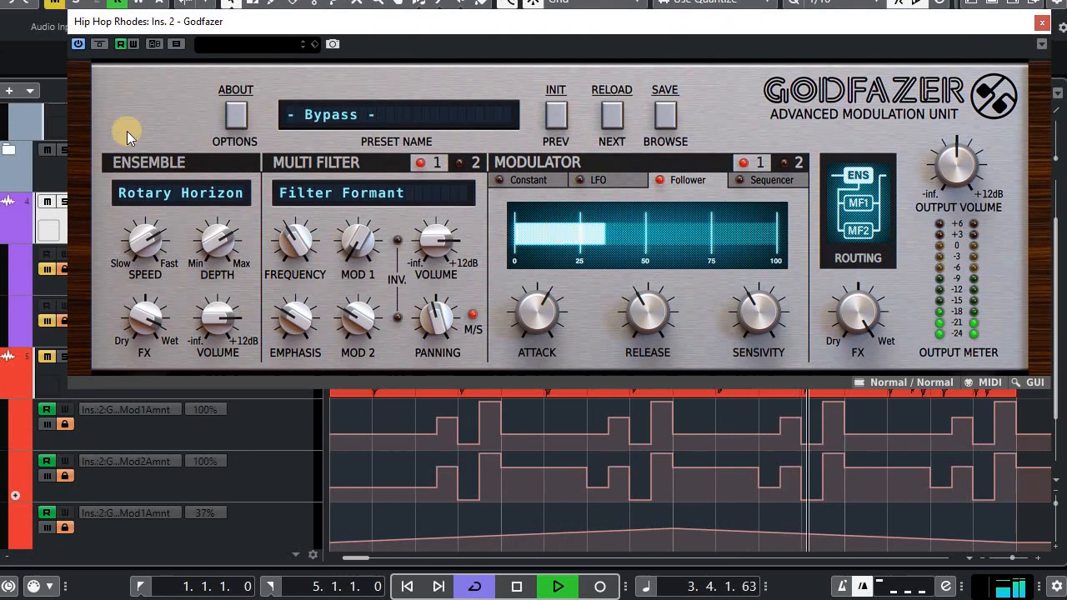
click(97, 45)
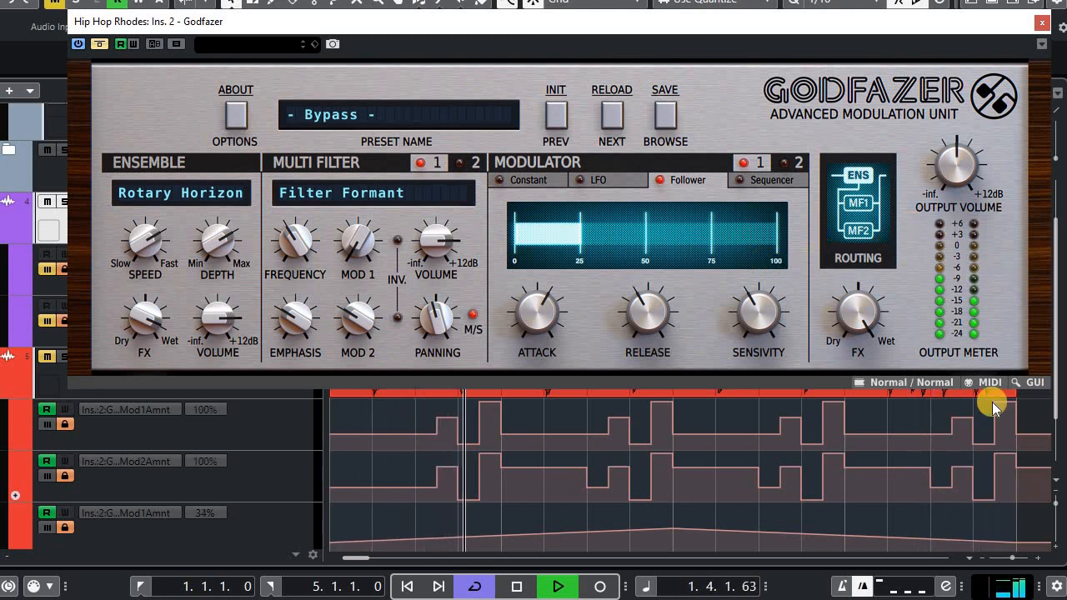
Switch the Godfazer skin size to Big and move the plug-in window around to view all of it.
drag(787, 13, 745, 3)
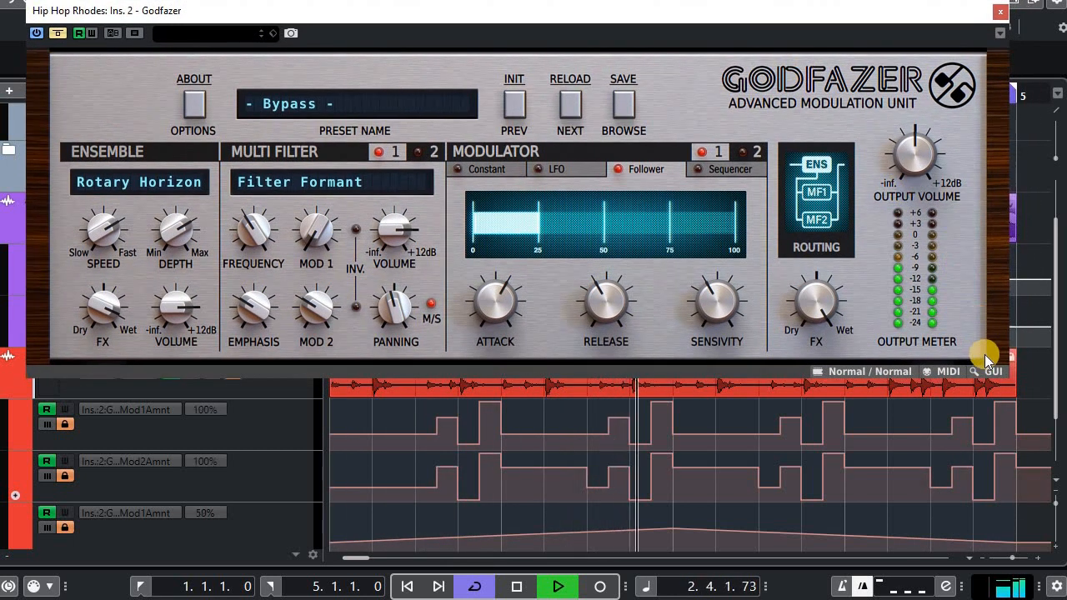
click(995, 371)
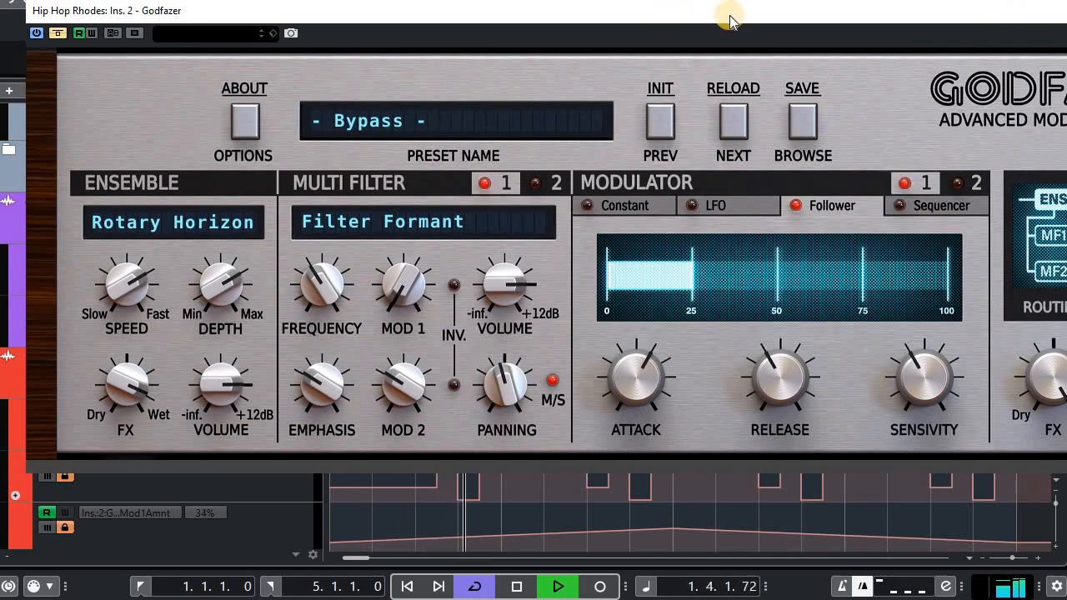
drag(700, 19, 1066, 0)
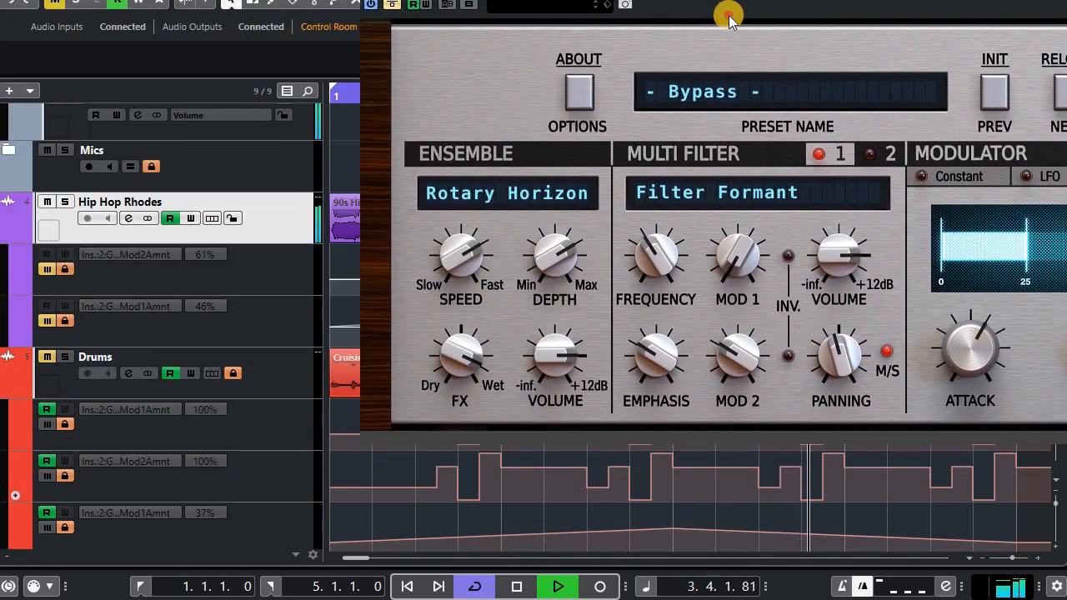
drag(820, 23, 84, 3)
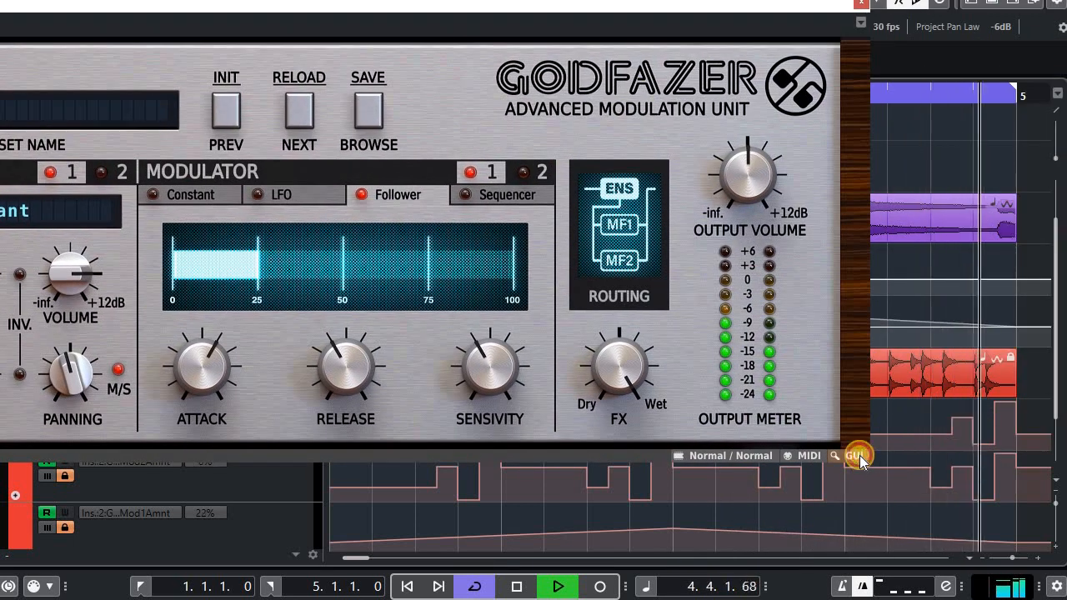
Switch the Godfazer skin size to Small and bring the plug-in window fully into view.
click(852, 456)
click(836, 421)
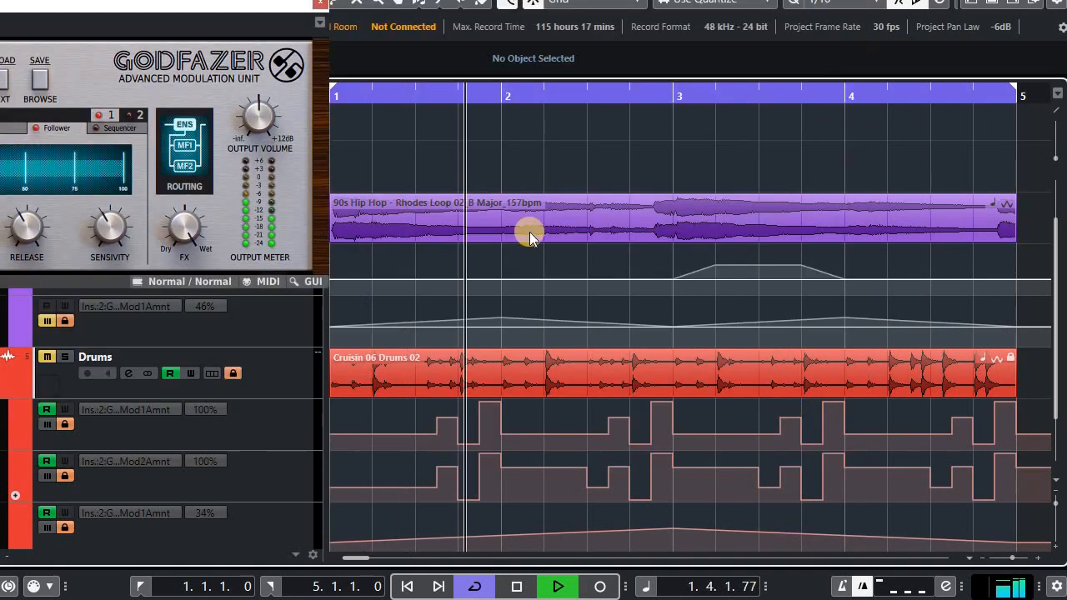
drag(262, 6, 827, 73)
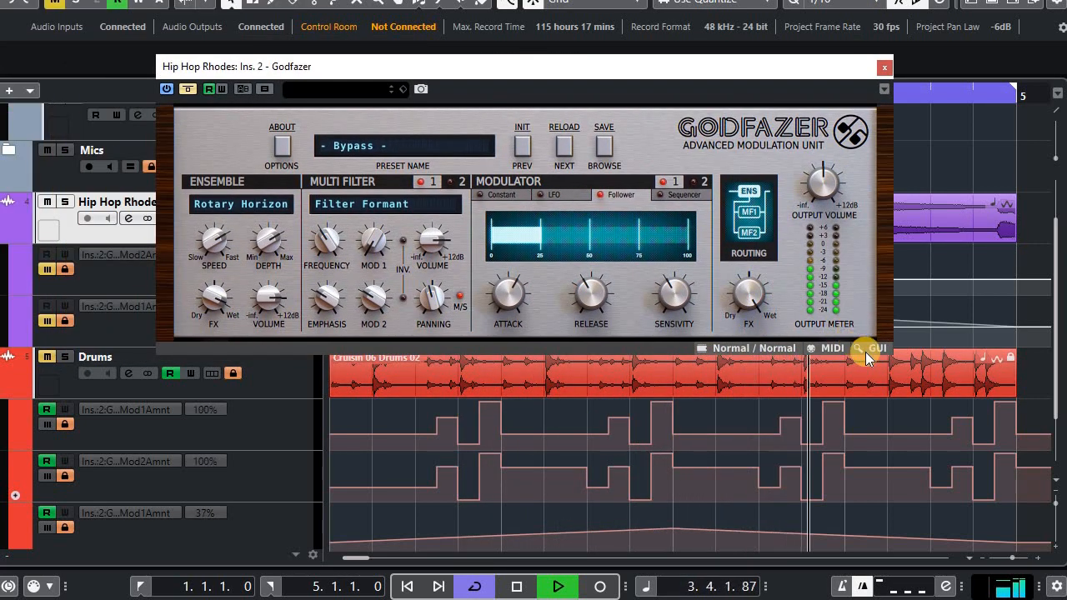
Set the Godfazer skin size to Medium and take the plug-in out of bypass.
click(869, 350)
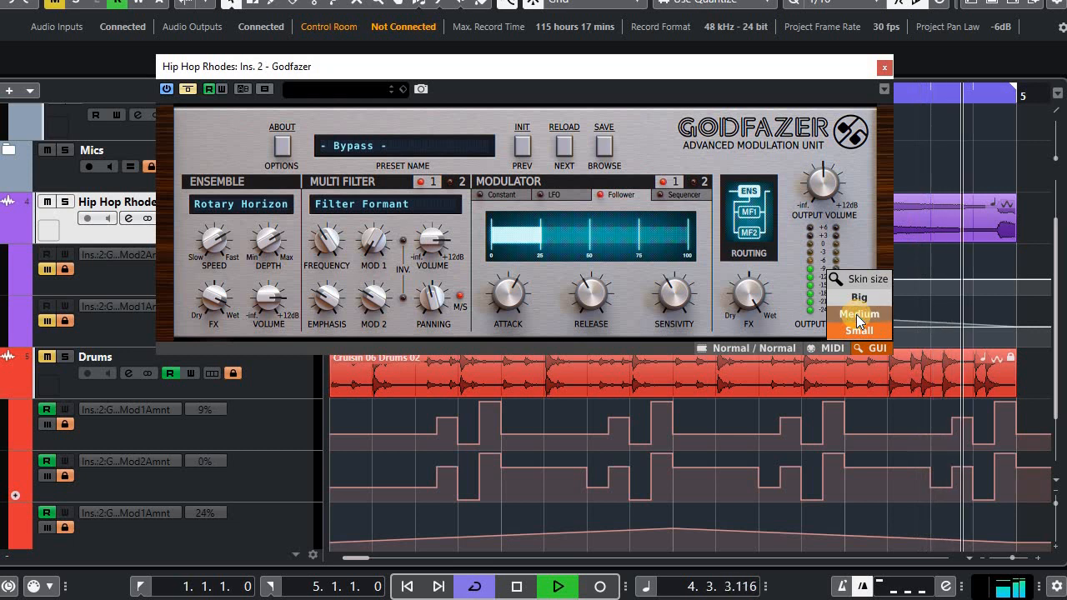
click(856, 314)
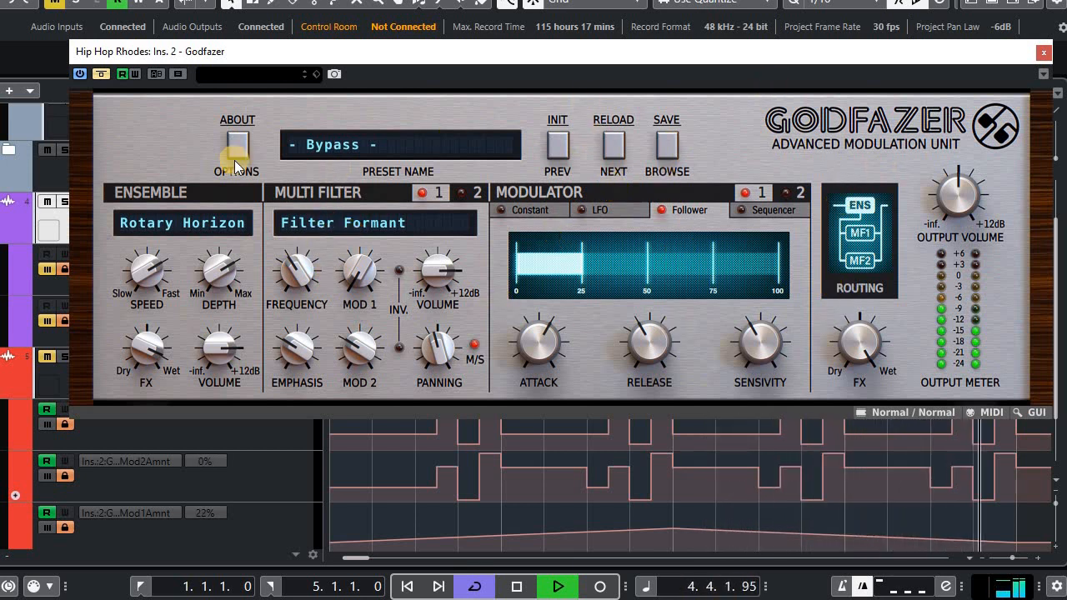
click(101, 74)
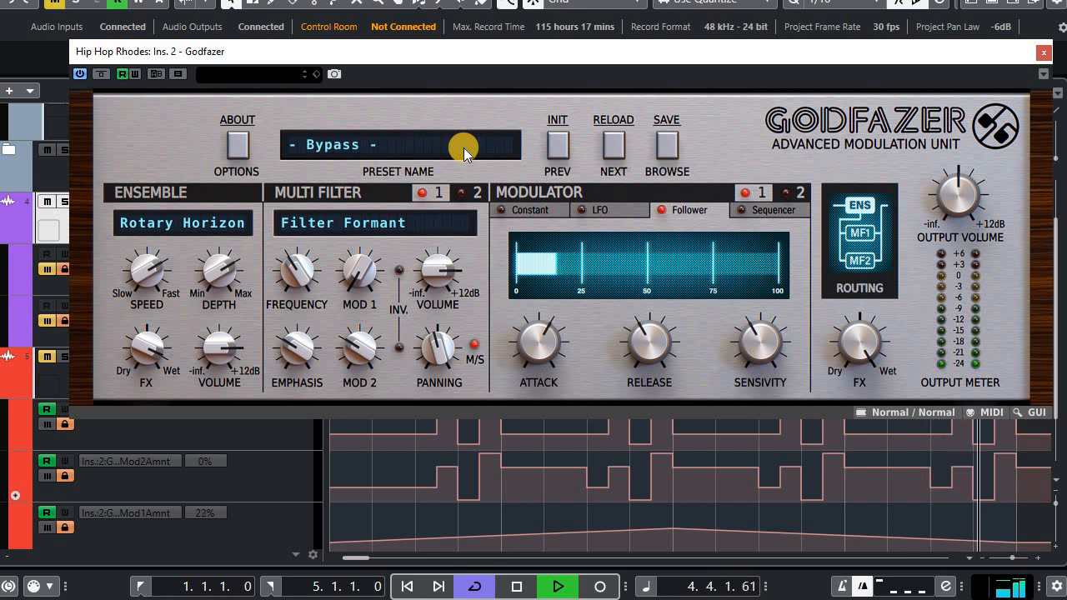
Open Godfazer's preset browser and filter the presets by the Chorus and Ensemble ensemble modes.
click(361, 147)
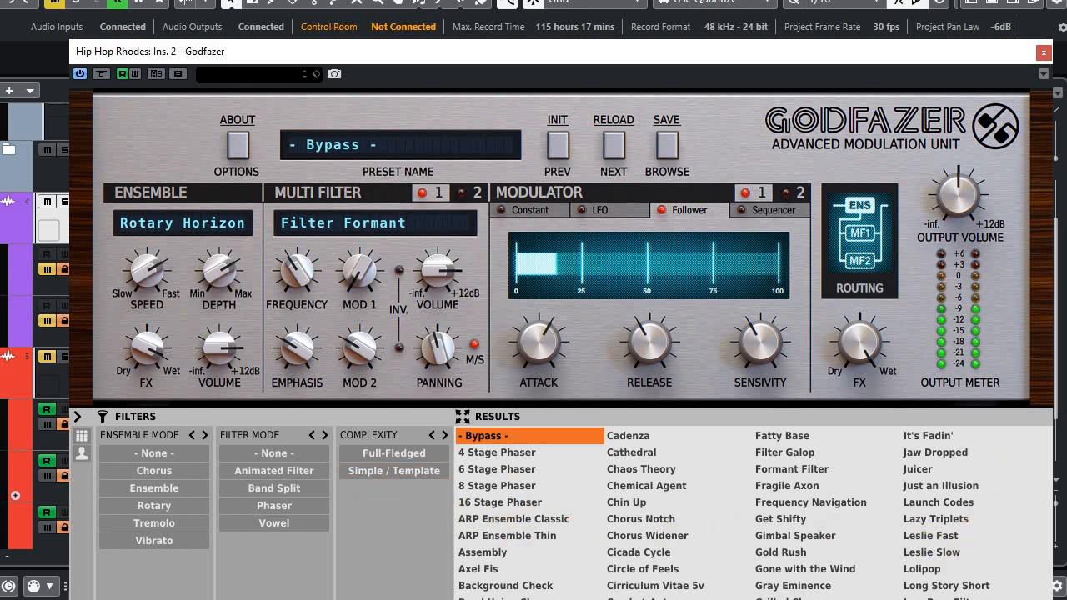
click(164, 468)
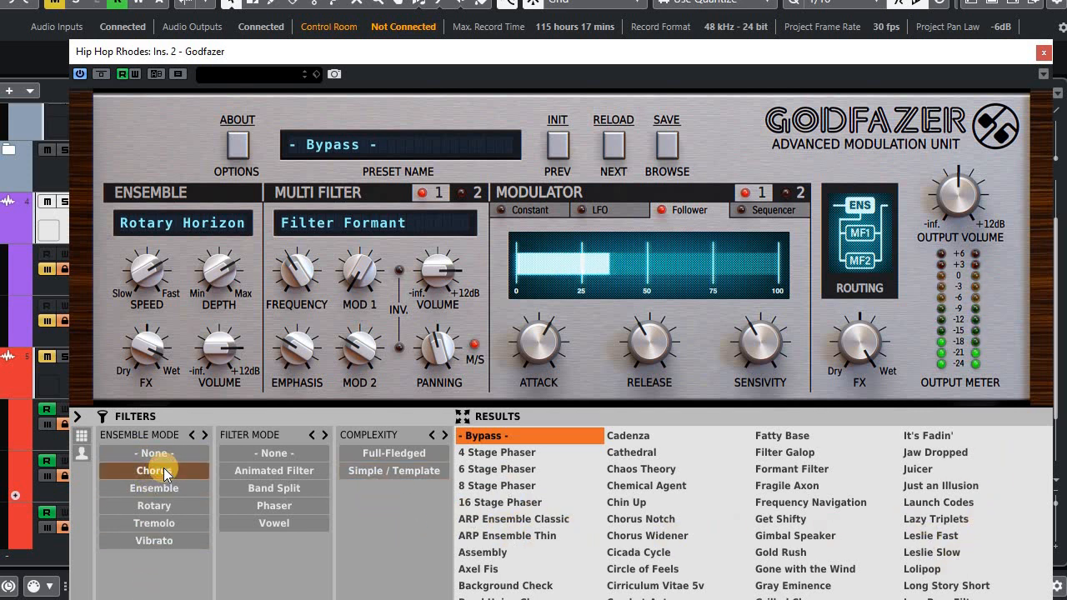
click(166, 488)
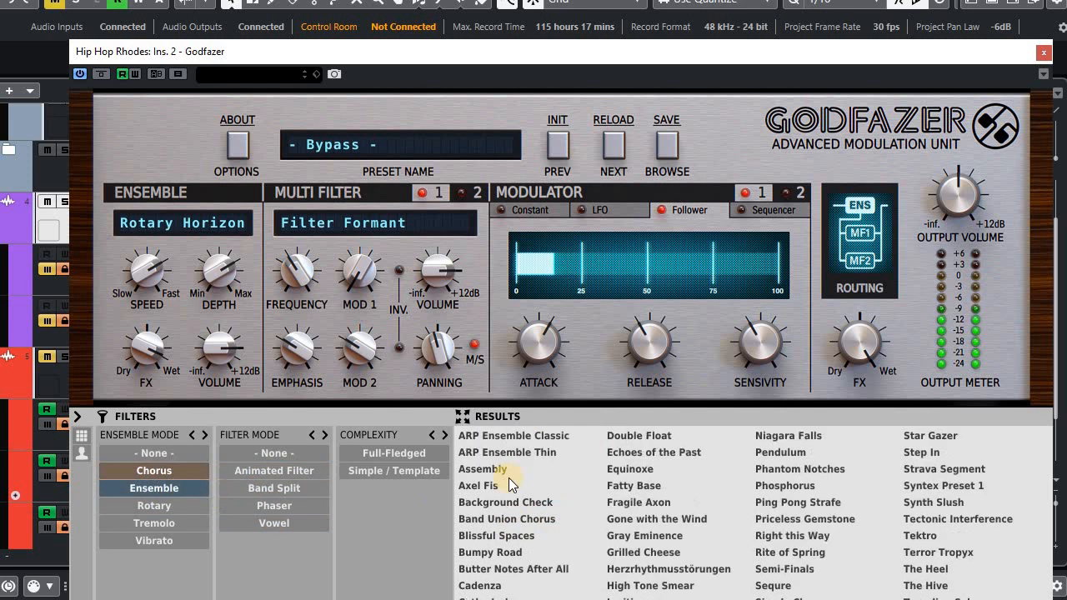
Filter the presets by complexity and by the None and Ensemble modes with Animated Filter, Band Split and Phaser, and close the preset browser.
click(165, 467)
click(373, 474)
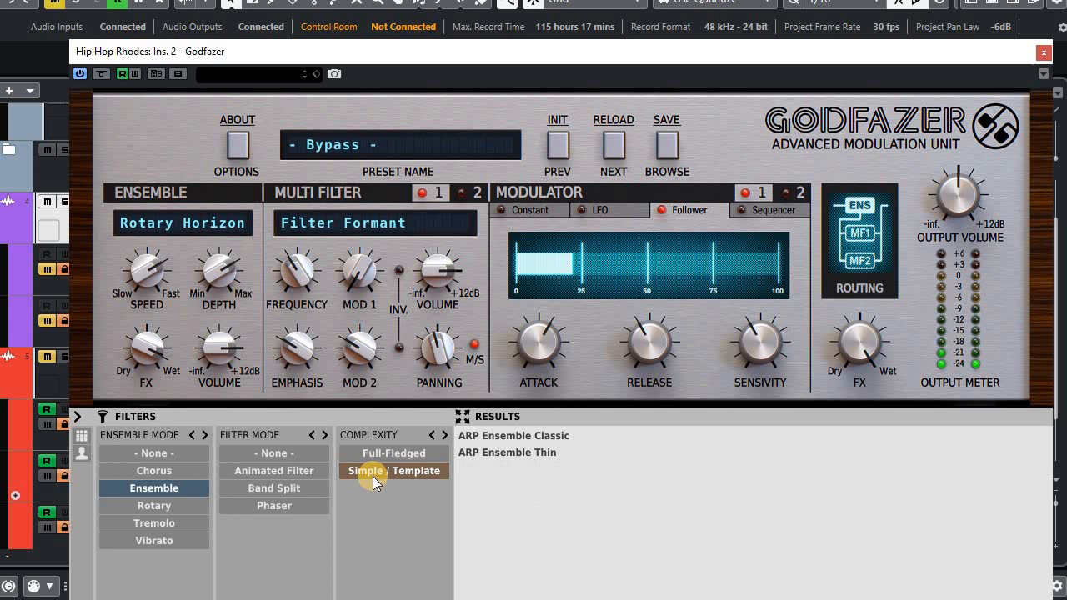
click(279, 471)
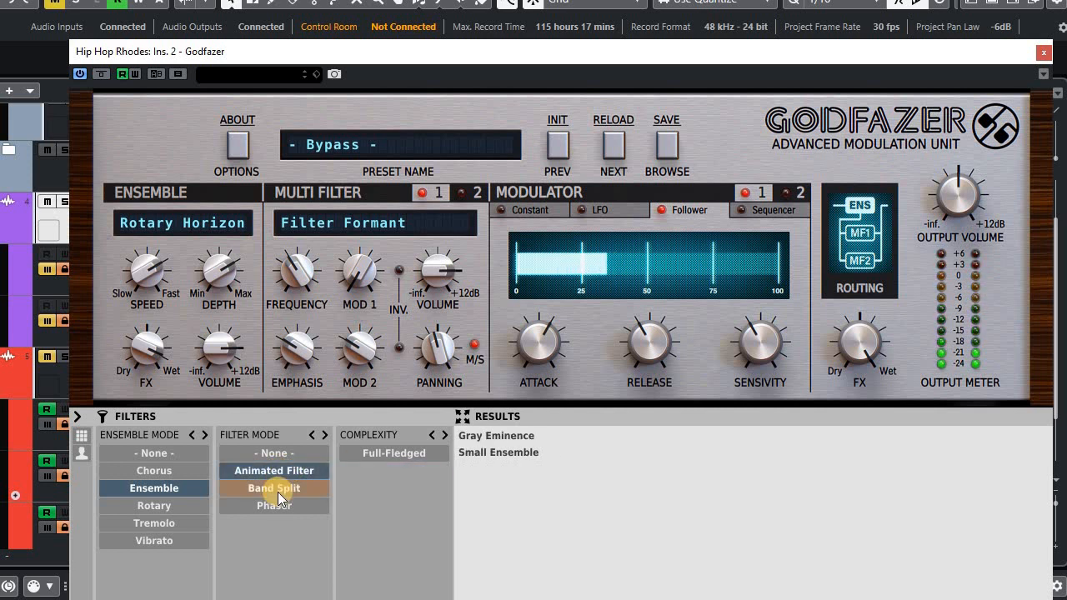
click(279, 492)
click(280, 505)
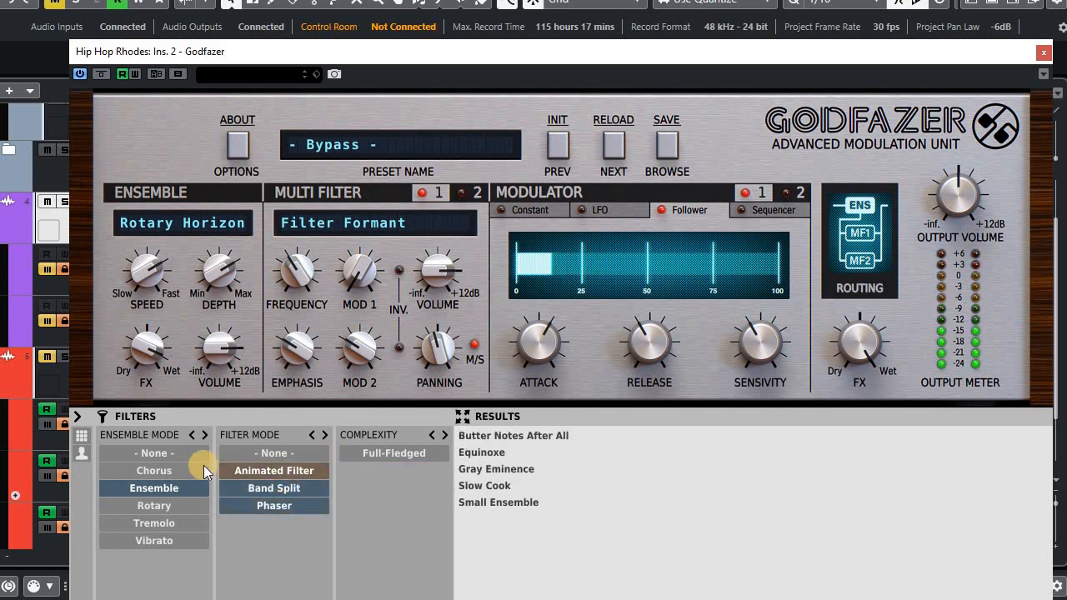
click(168, 450)
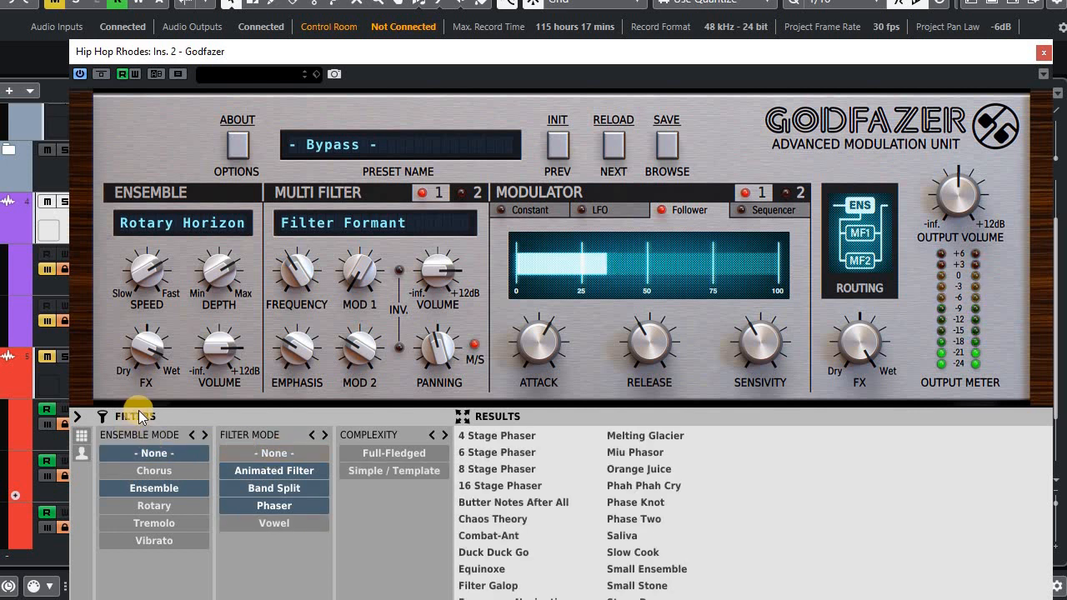
click(318, 151)
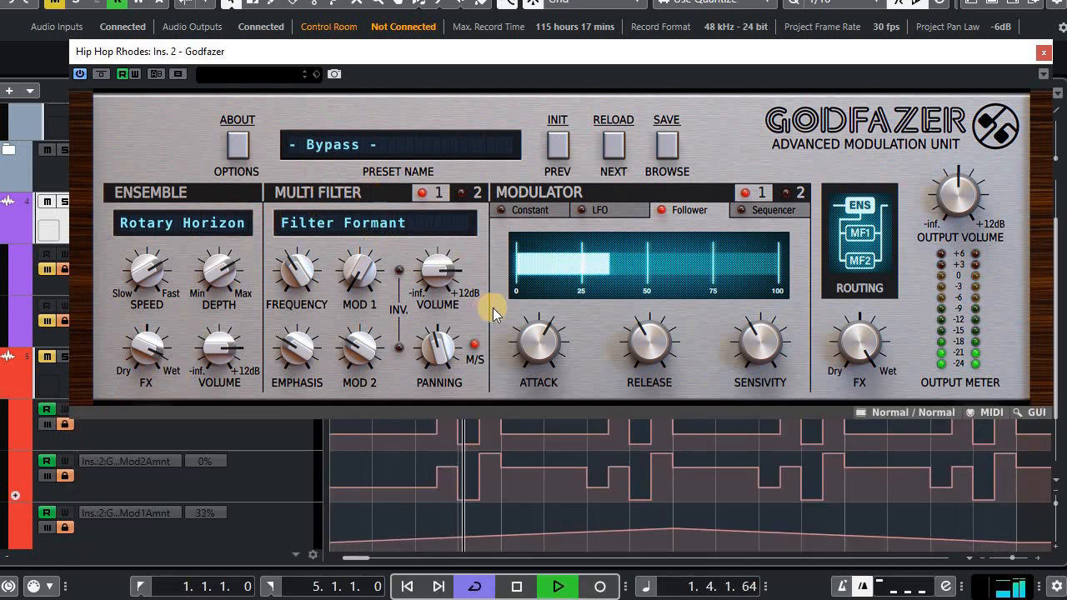
Open Godfazer's default settings and view the available real-time processing quality options.
click(237, 144)
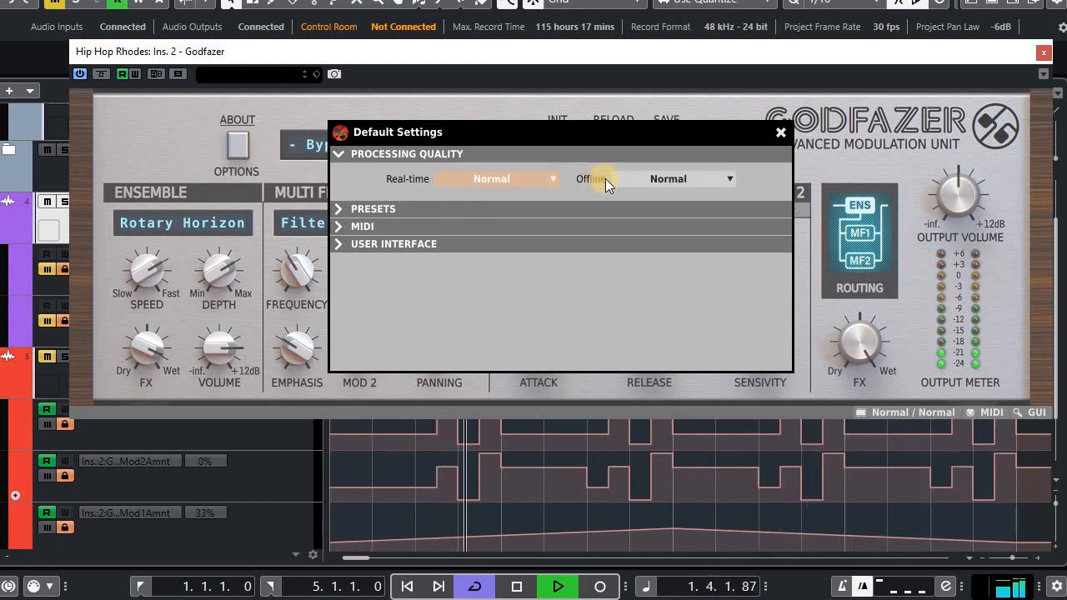
click(526, 180)
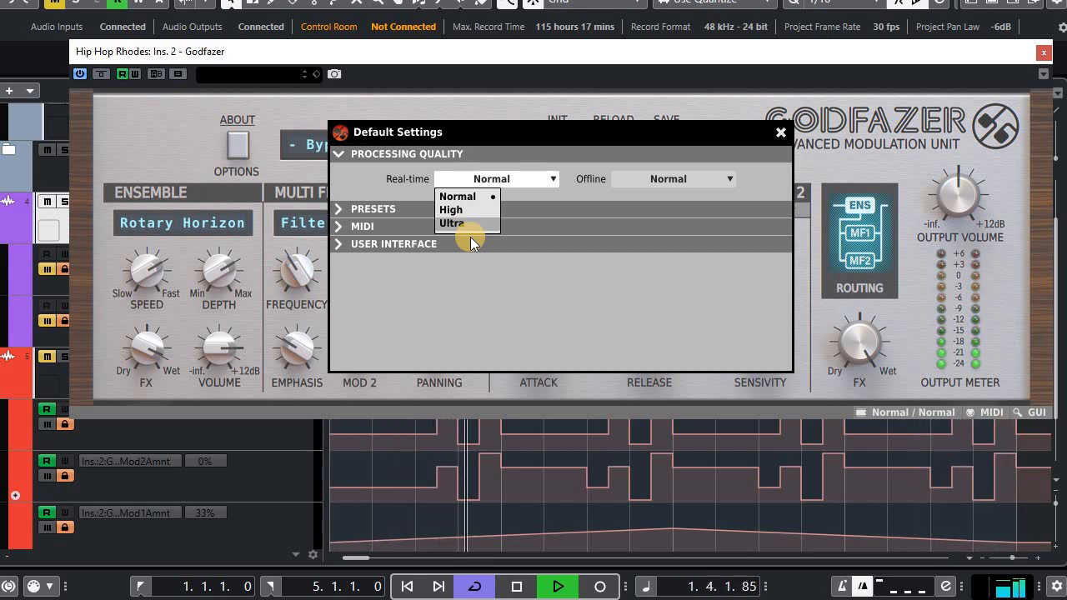
click(351, 193)
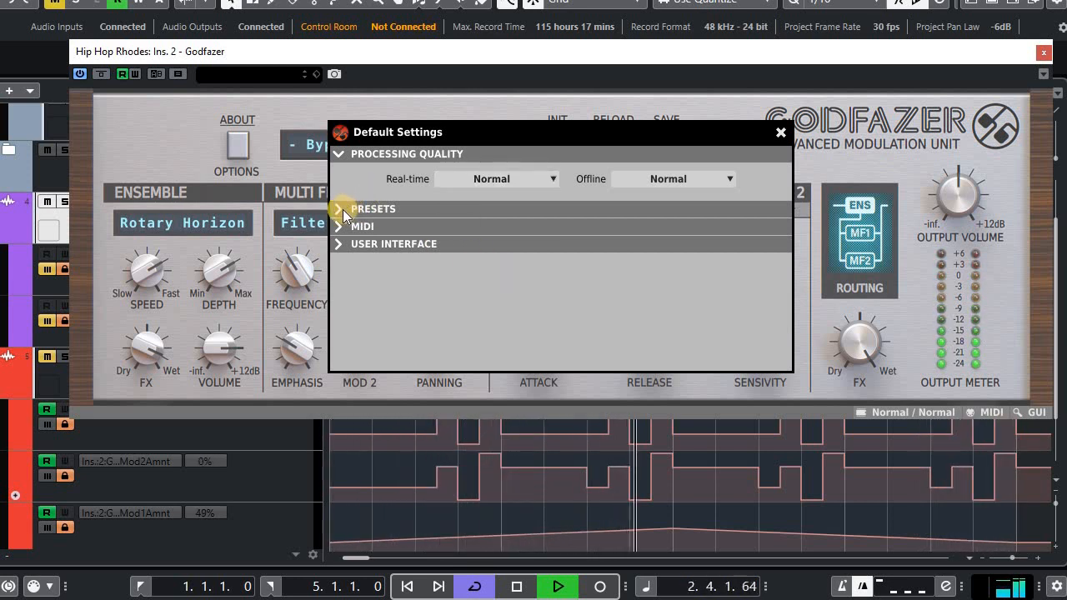
Enable the warning before loading the previous or next preset when parameters were changed.
click(341, 209)
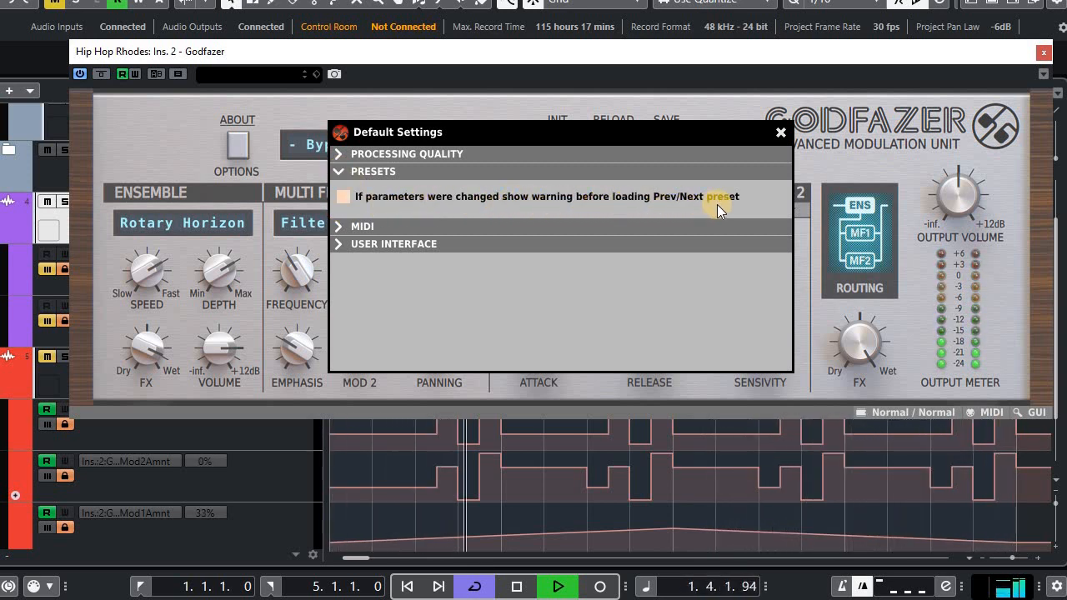
click(344, 198)
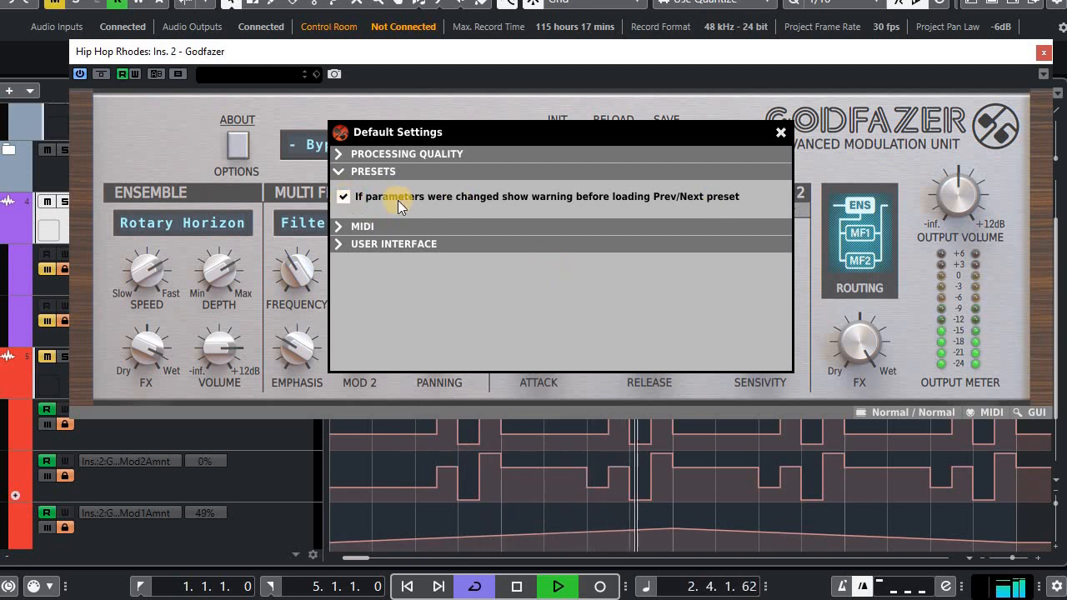
click(339, 170)
View the MIDI CC map and User Interface default settings, close the settings and stop playback.
click(341, 189)
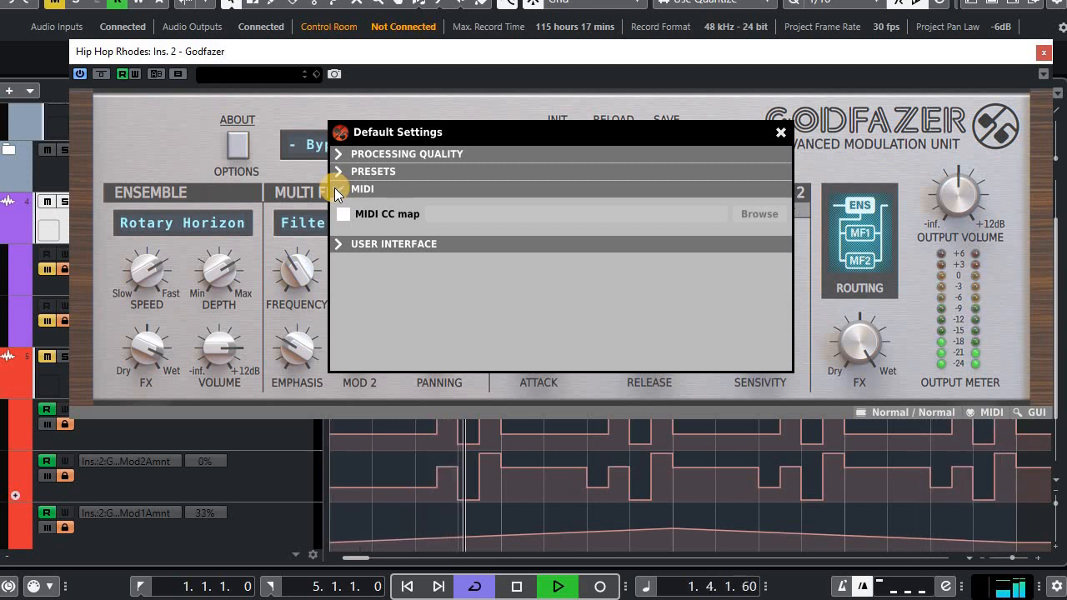
click(390, 208)
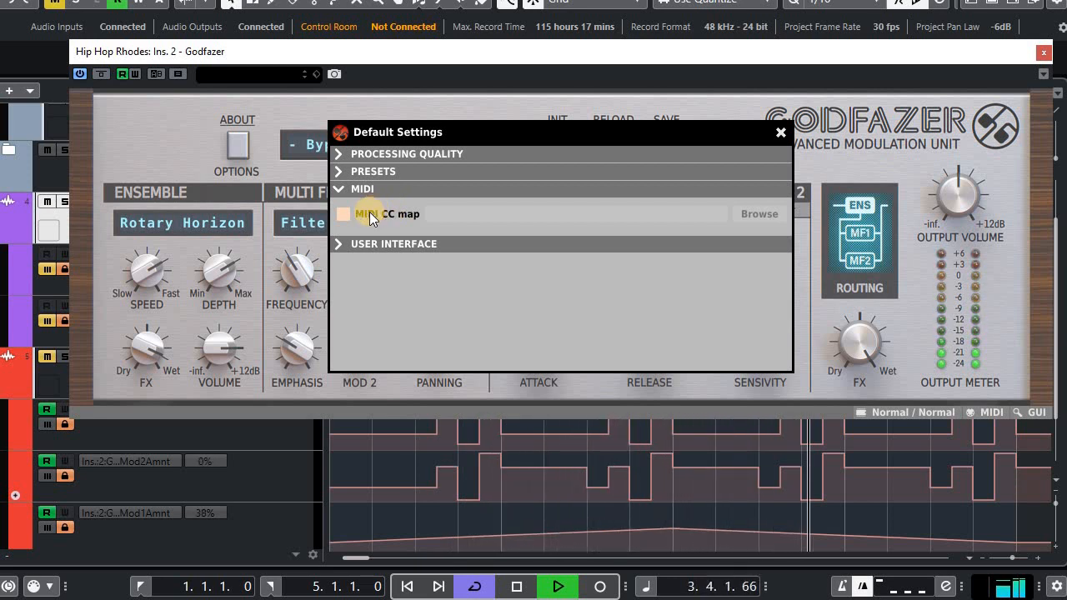
click(340, 244)
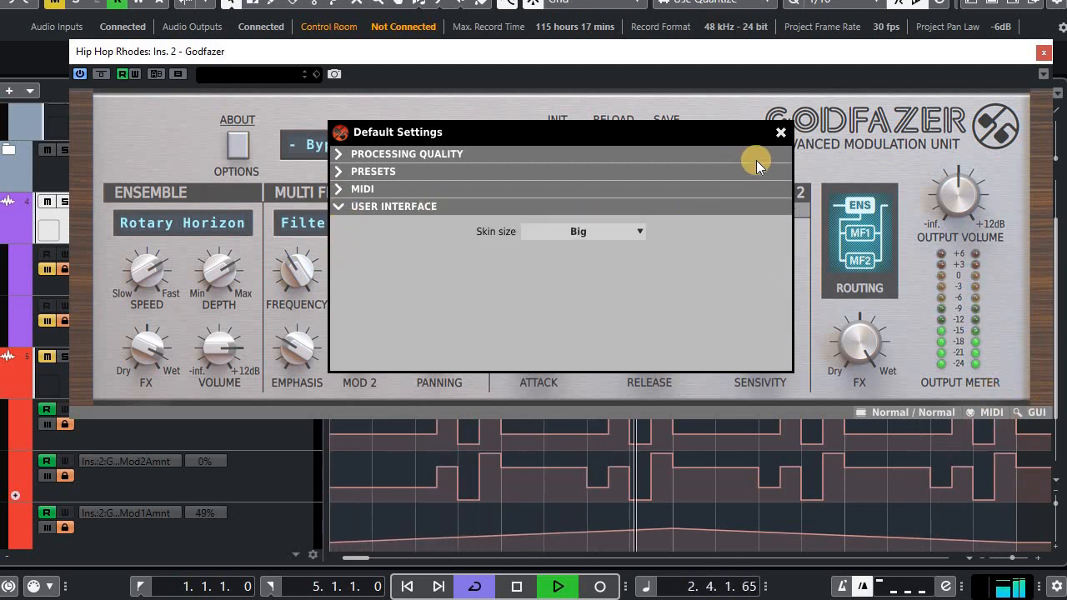
click(780, 131)
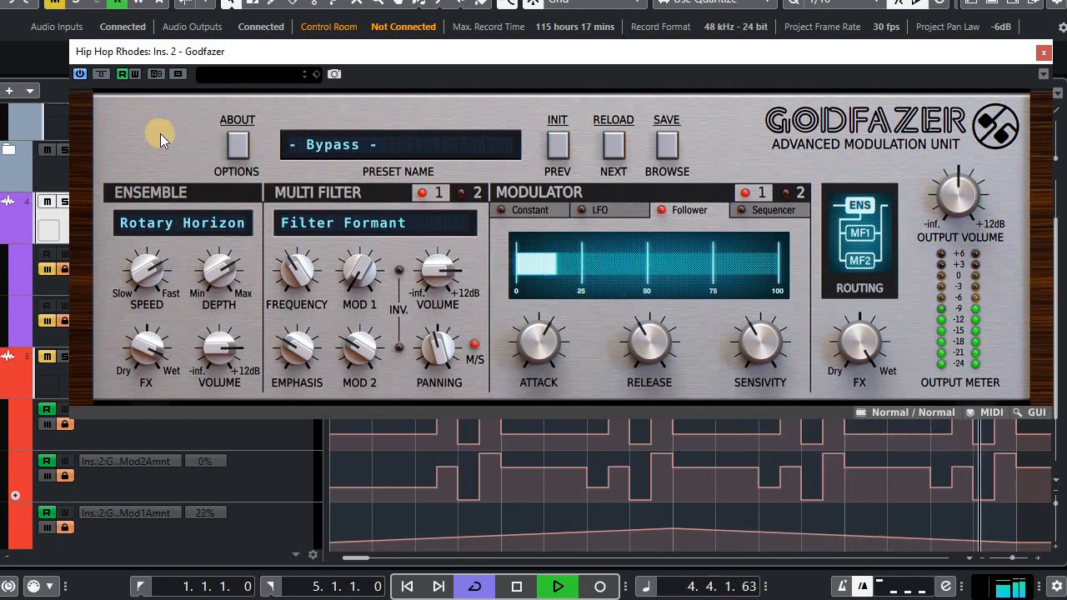
key(space)
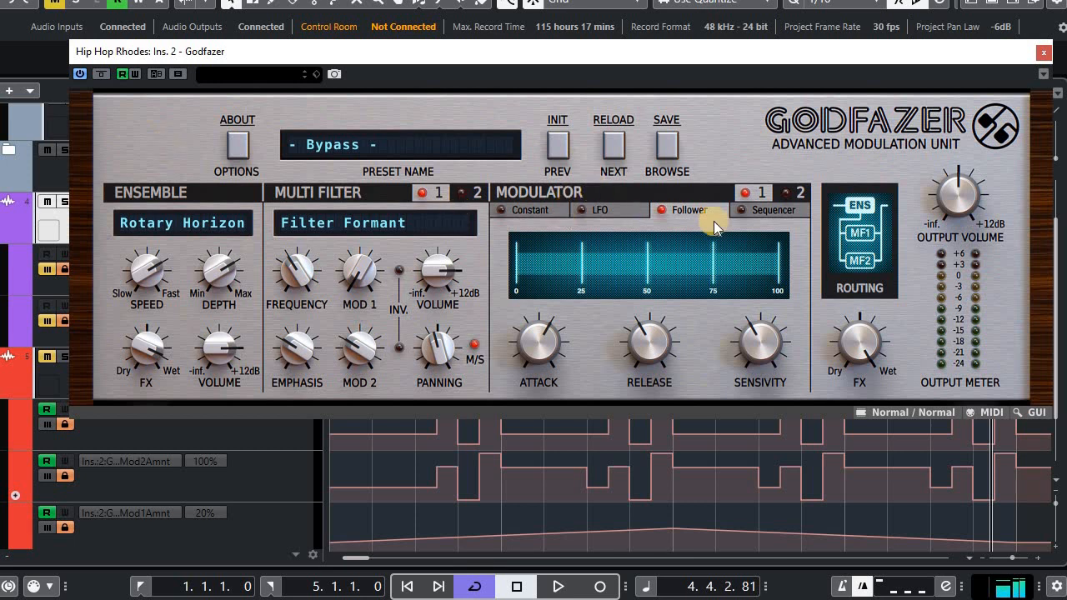
Switch the Multi Filter and Modulator sections to unit 2 and back to unit 1 to view both units.
drag(567, 65, 567, 64)
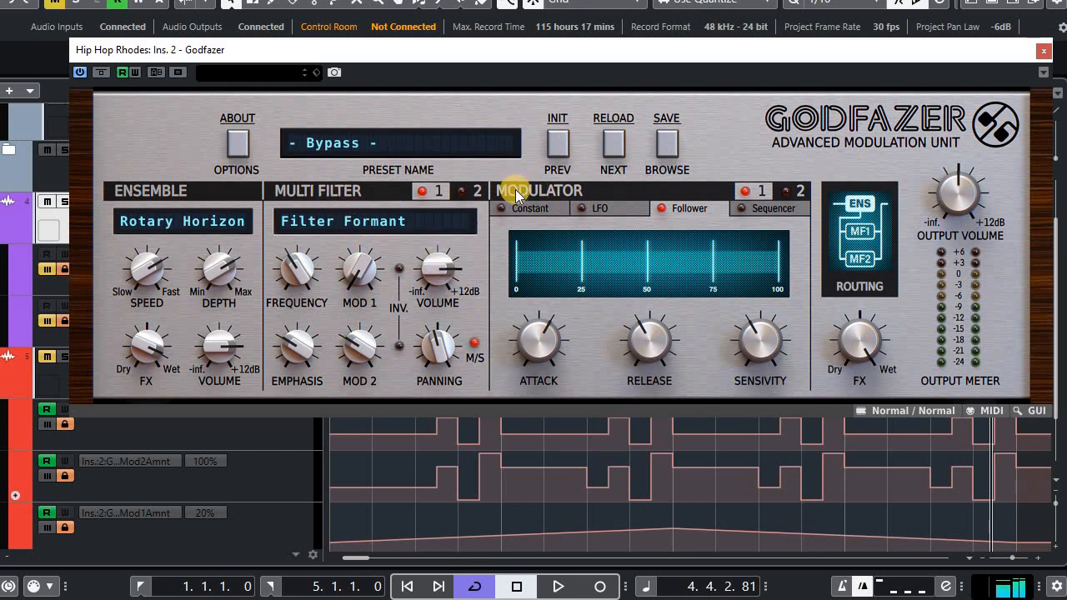
click(472, 190)
click(432, 192)
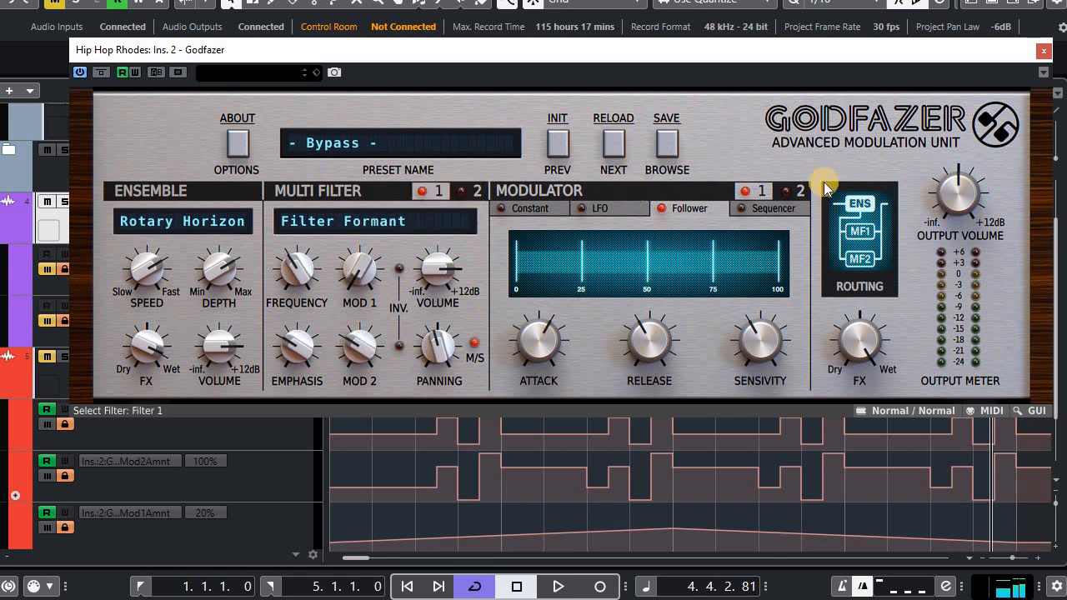
click(798, 191)
click(759, 192)
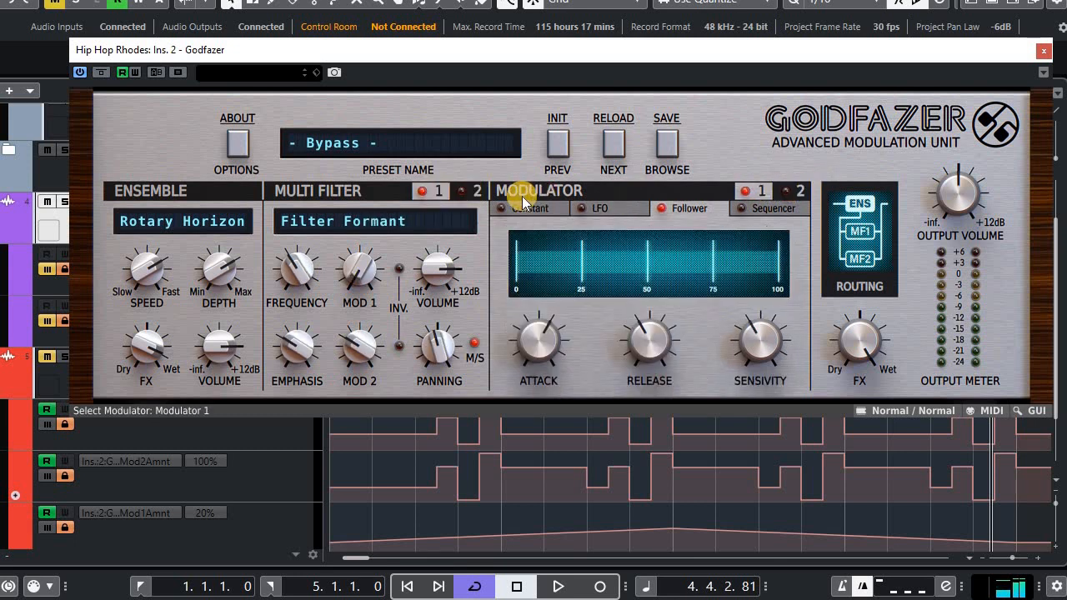
click(476, 190)
click(432, 190)
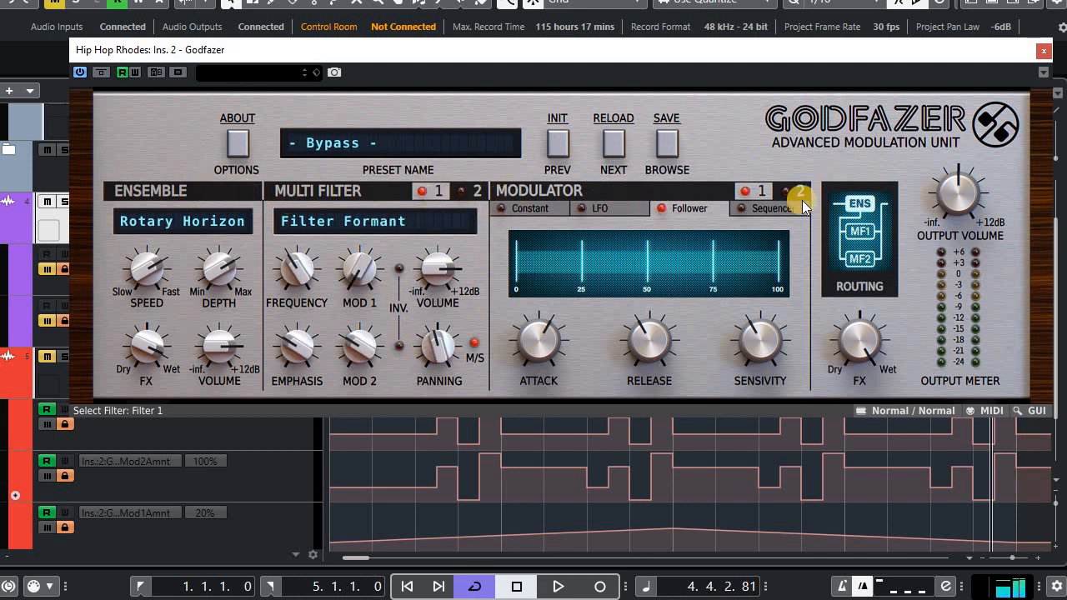
View the available signal routes, choose Mixed 1 and try out the overall dry/wet FX amount.
click(852, 233)
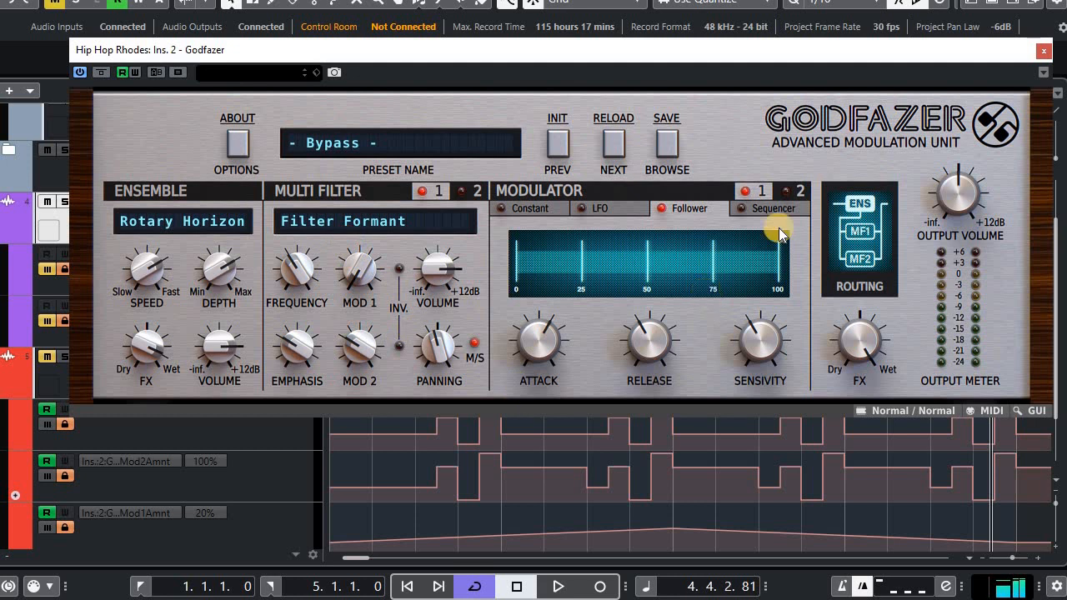
click(878, 230)
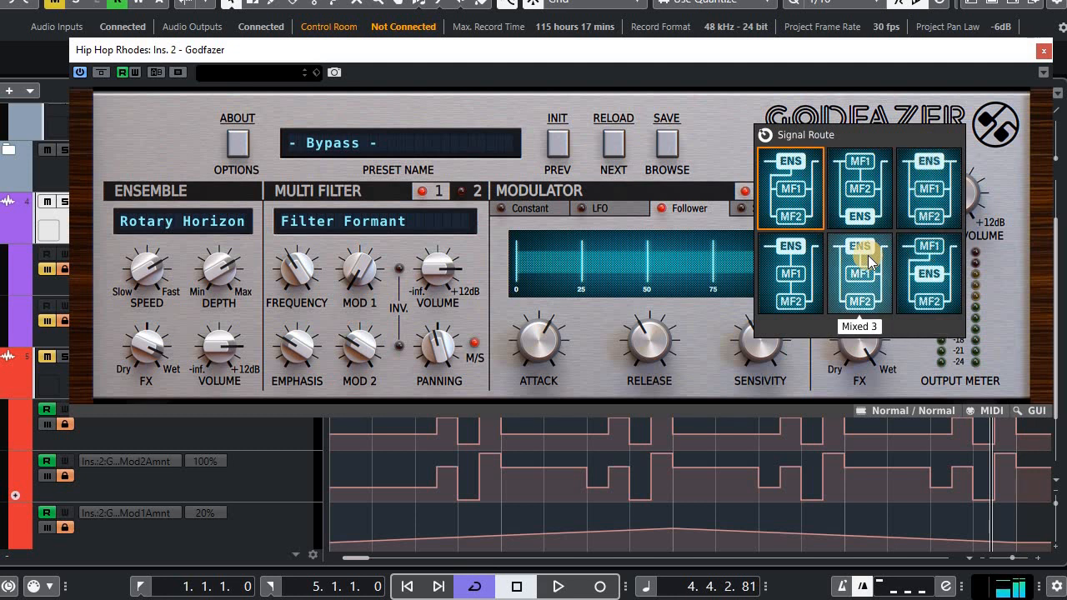
click(785, 181)
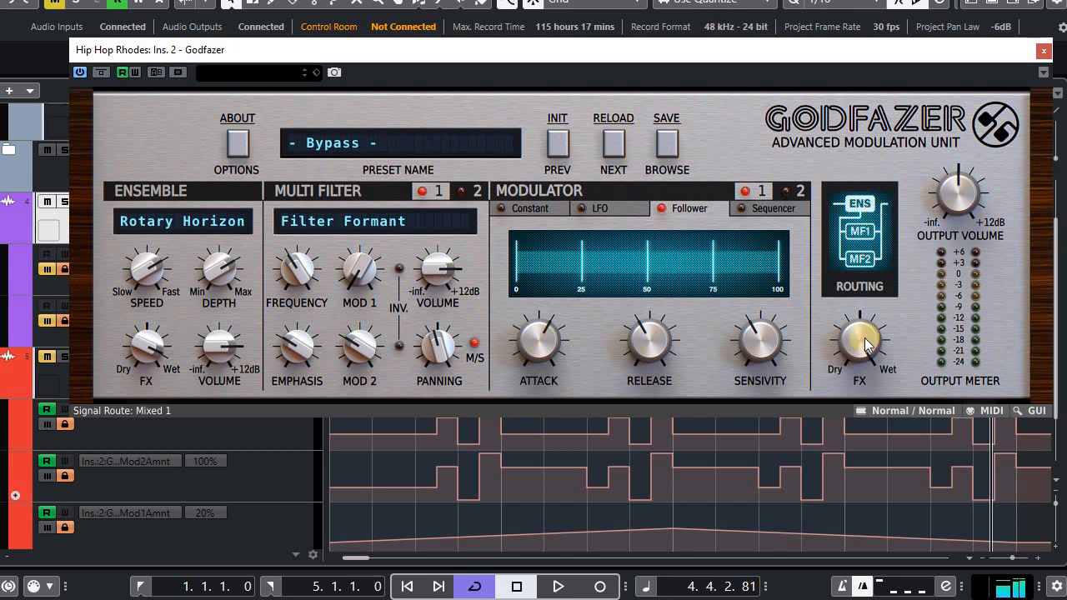
drag(859, 342, 854, 275)
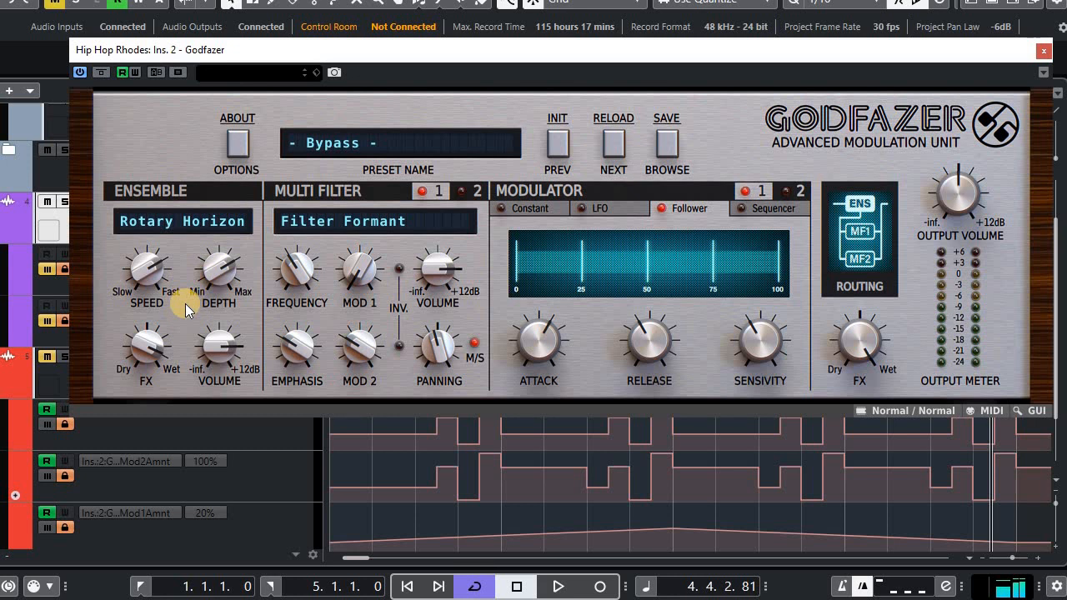
View the available Ensemble models and Filter 1 models, cancelling each list without choosing a model.
click(186, 220)
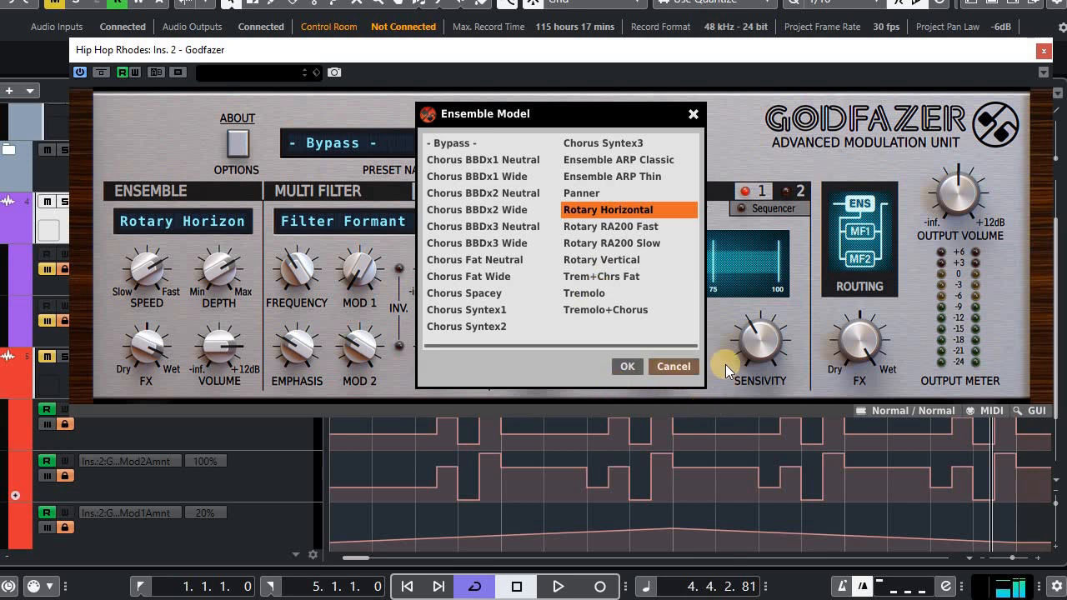
click(689, 367)
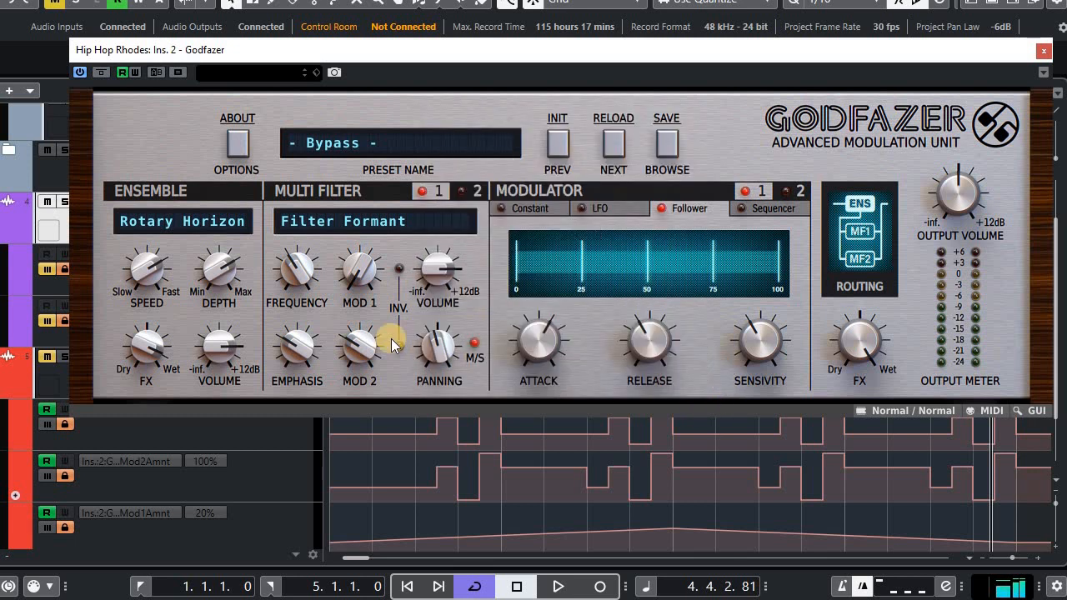
click(350, 222)
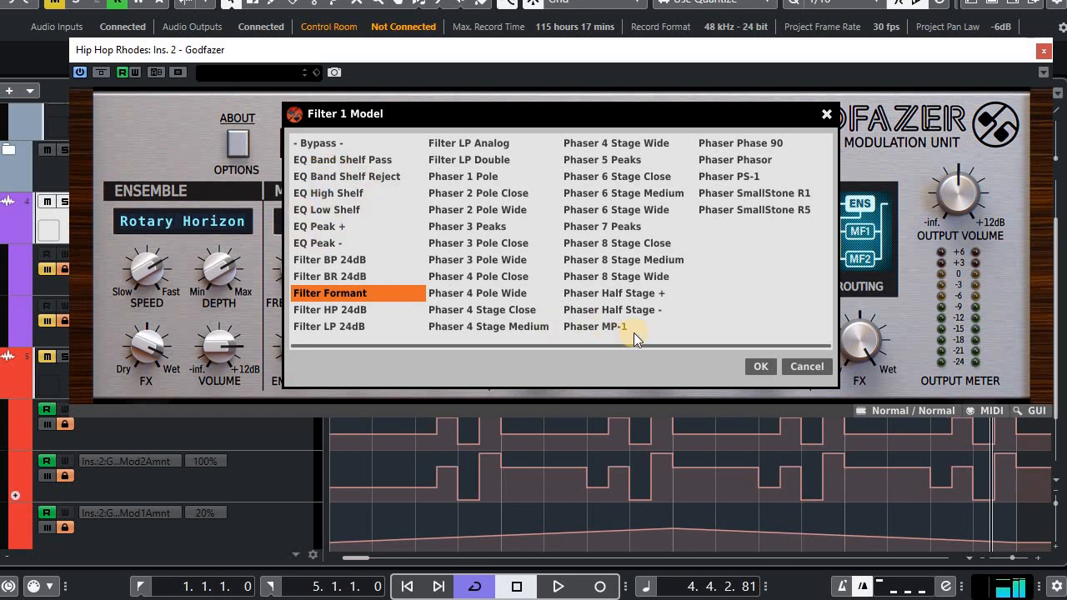
click(790, 370)
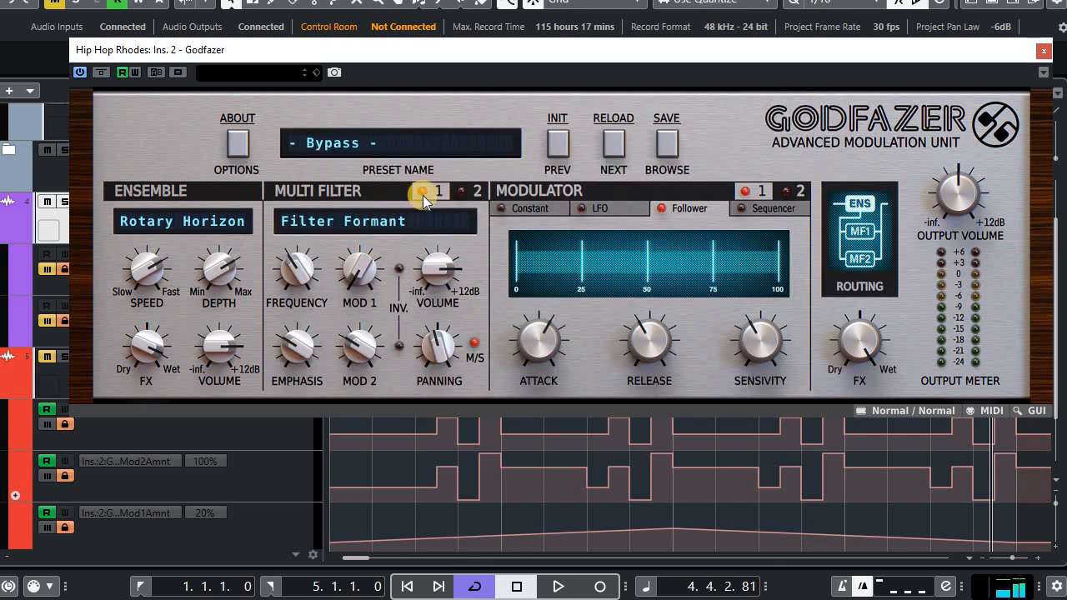
View the model list of Multi Filter 2, cancel it and switch between both filters, ending on Filter 2.
click(472, 194)
click(401, 226)
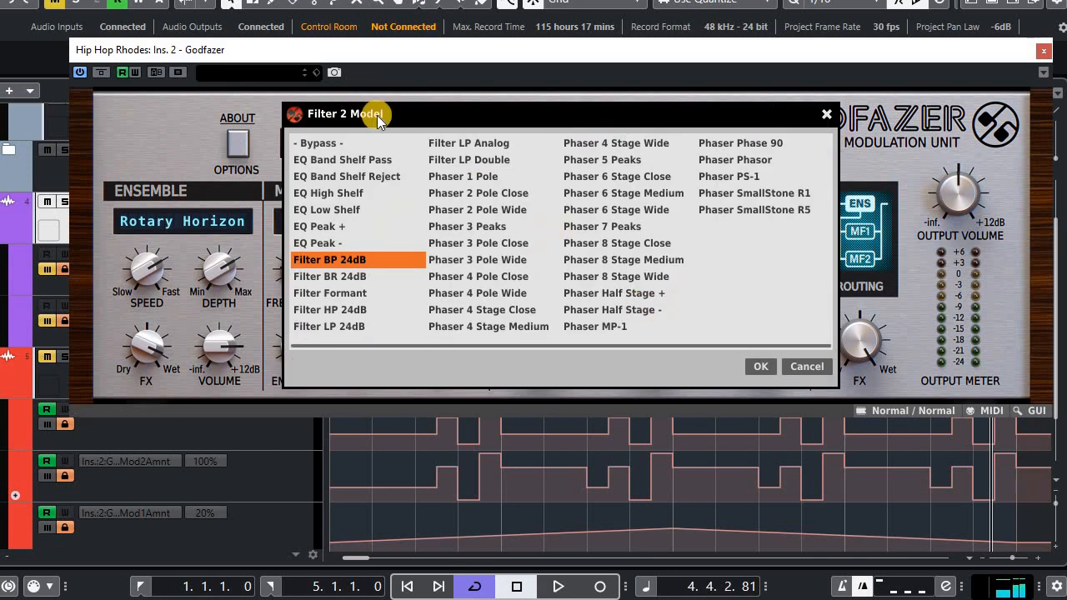
click(817, 366)
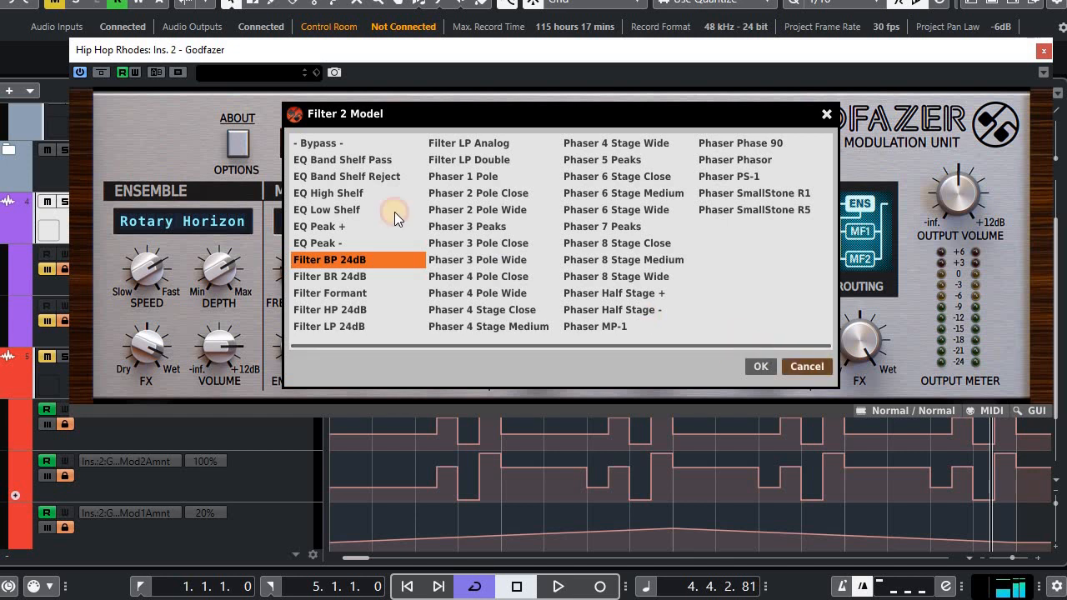
click(417, 193)
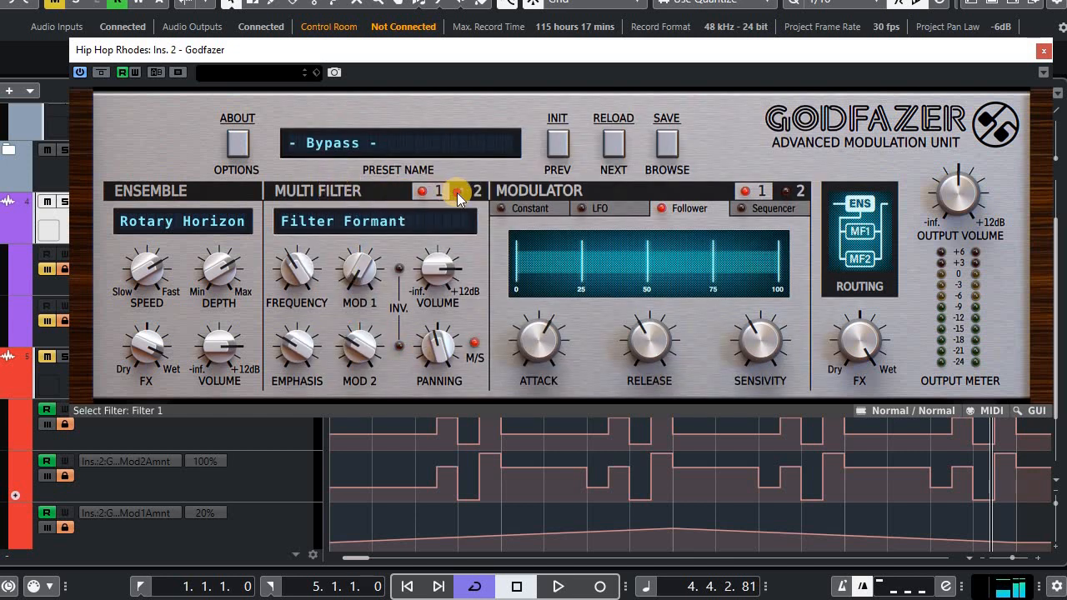
click(457, 193)
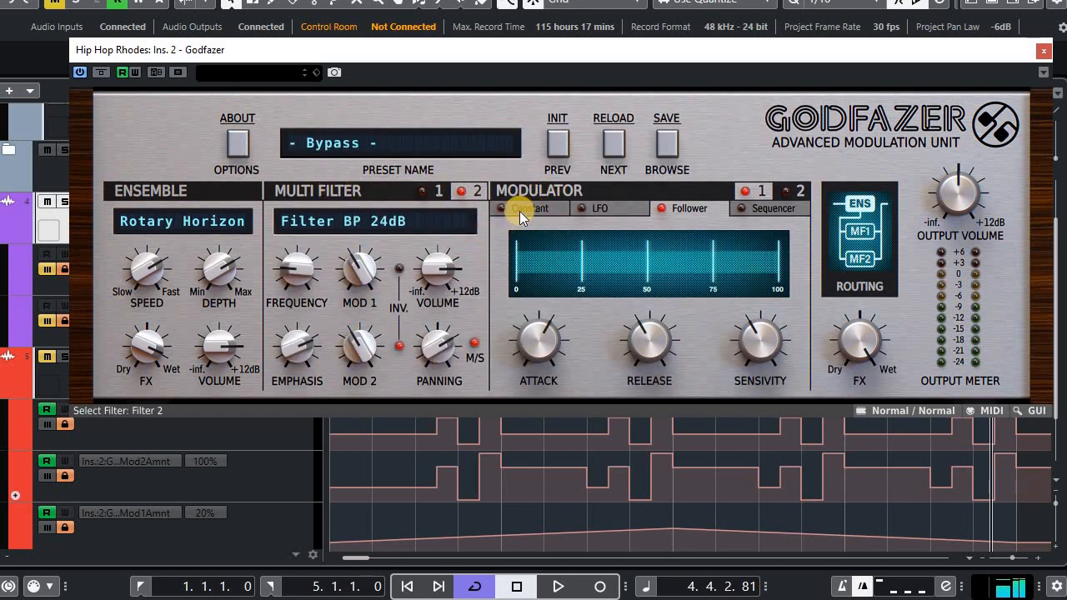
Step Modulator 1 through the Constant, LFO, Follower and Sequencer types and return it to Follower.
click(520, 211)
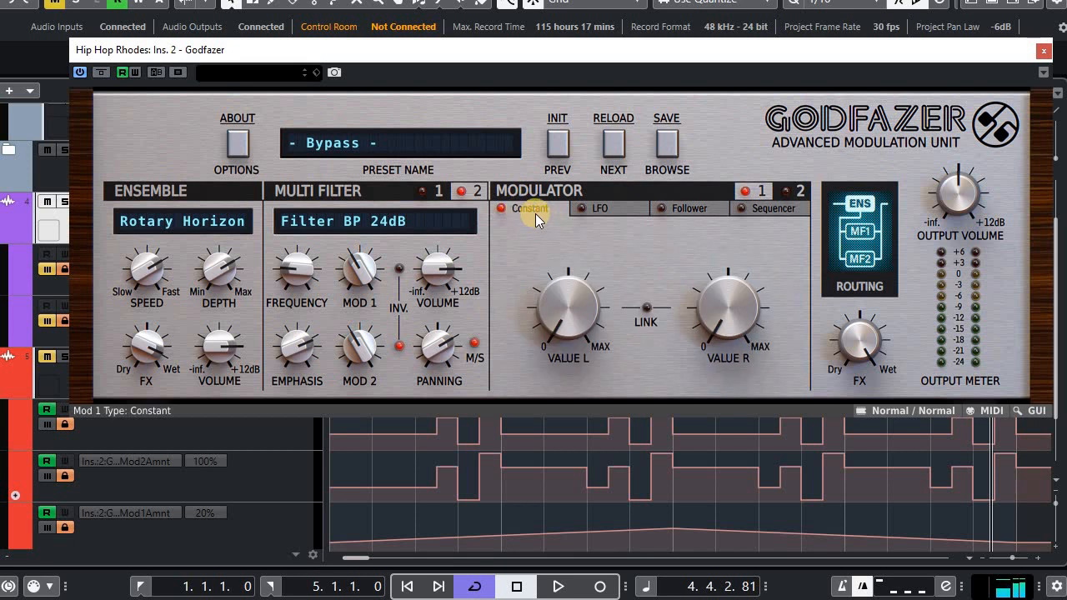
click(617, 206)
click(689, 207)
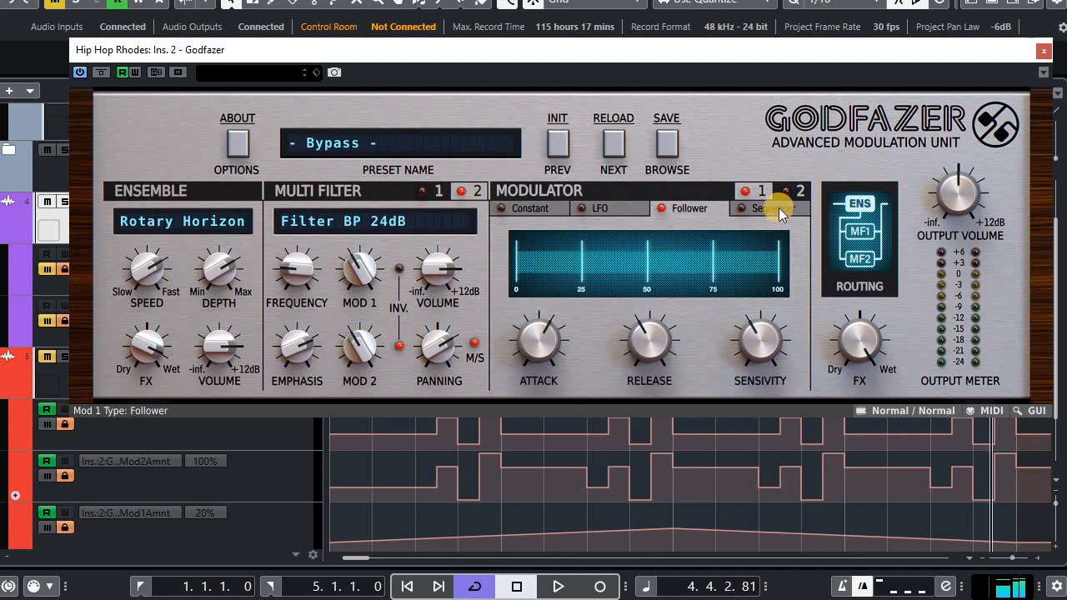
click(778, 208)
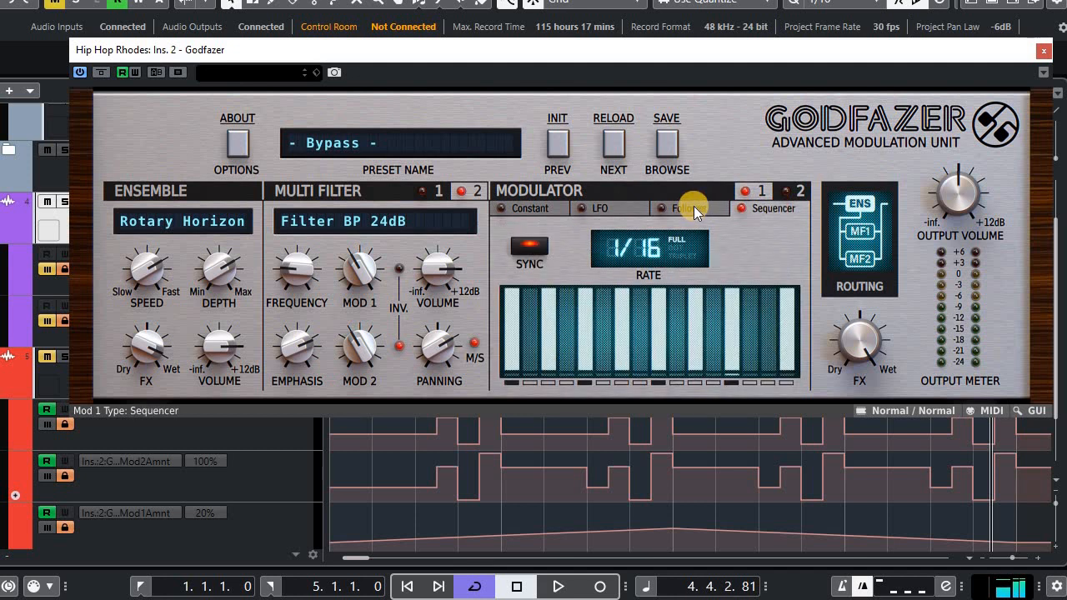
click(694, 207)
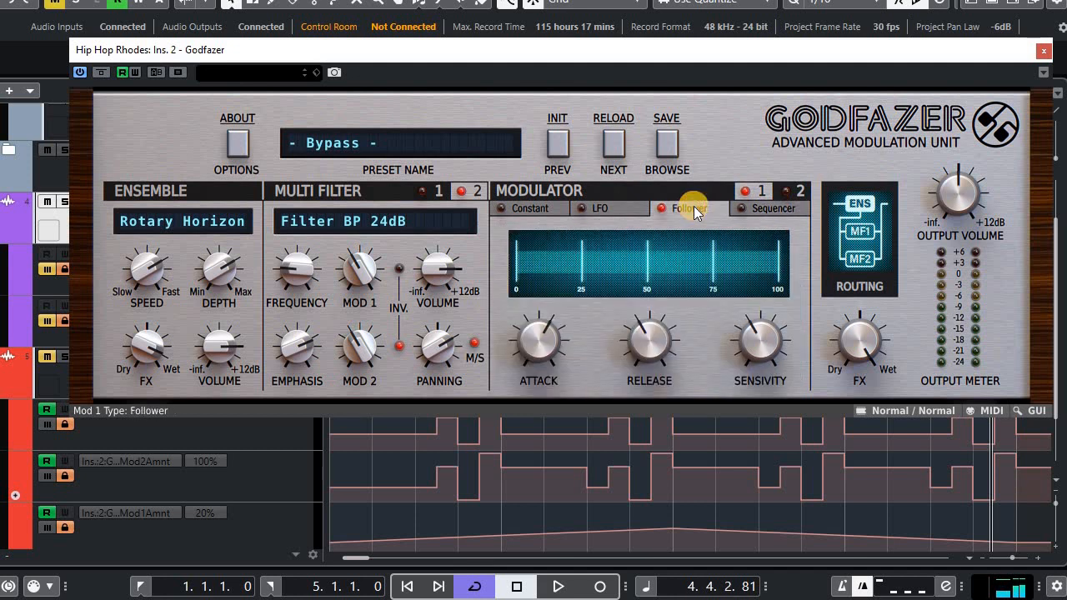
Switch Modulator 1 to the LFO type and start playback of the loop.
click(630, 205)
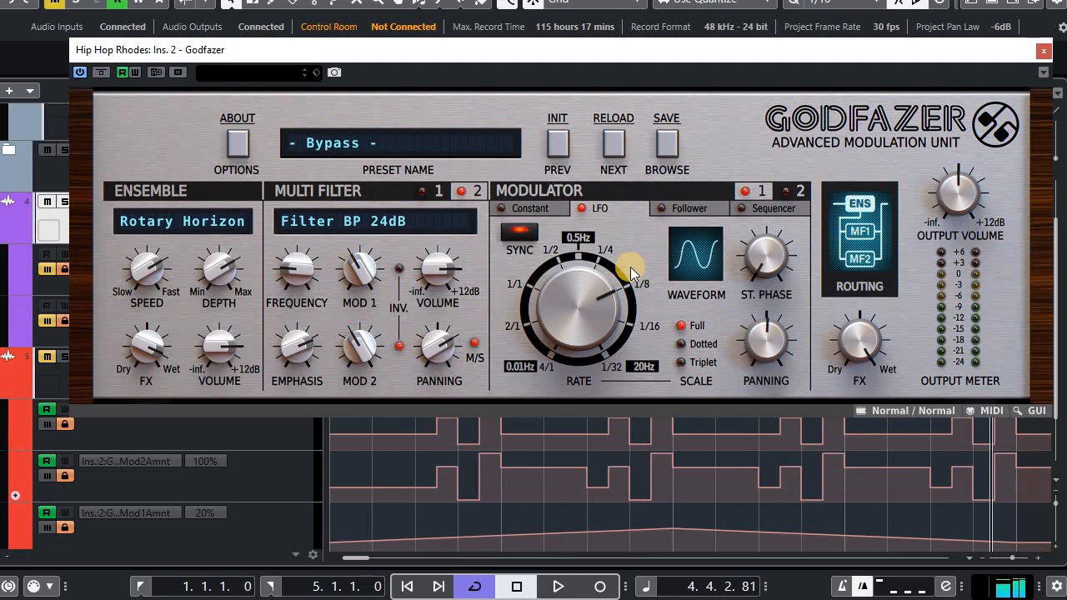
key(space)
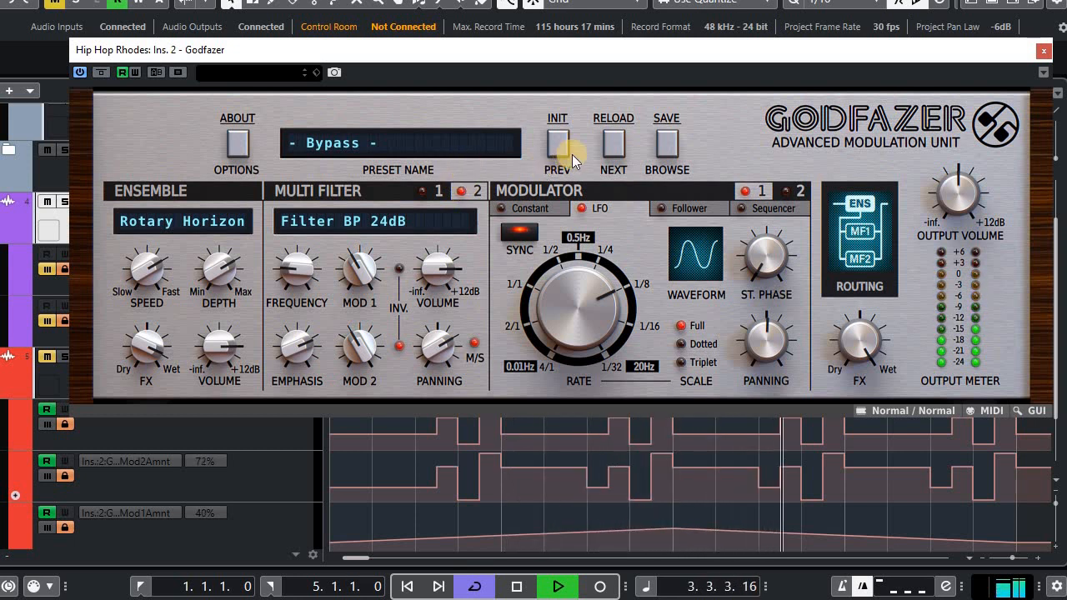
Move the Godfazer window aside to view the Rhodes track and its audio clip, and bring it back into view.
click(501, 45)
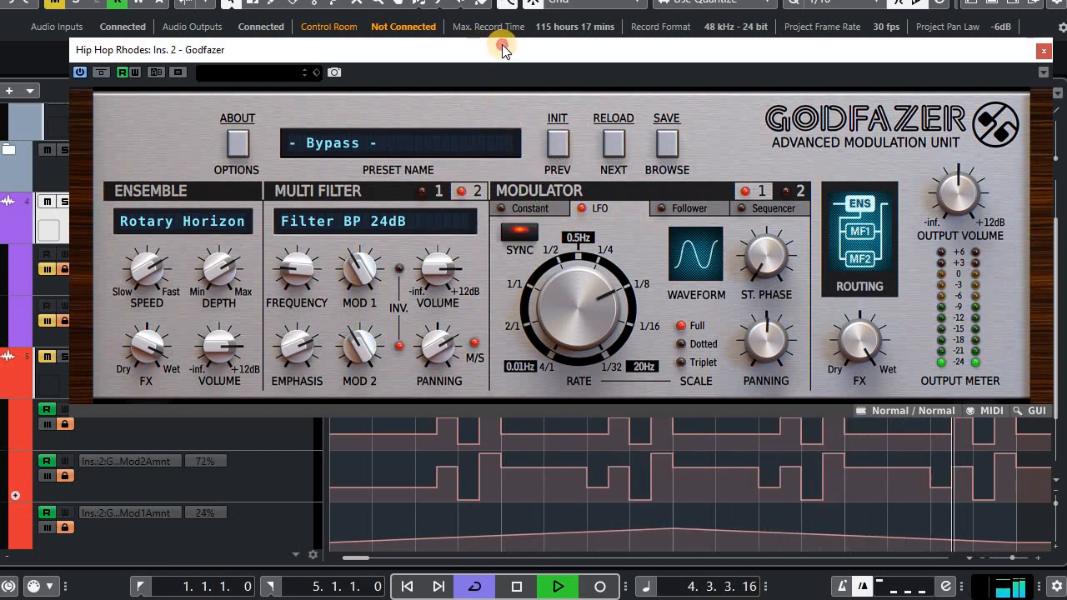
drag(502, 45, 845, 352)
click(786, 223)
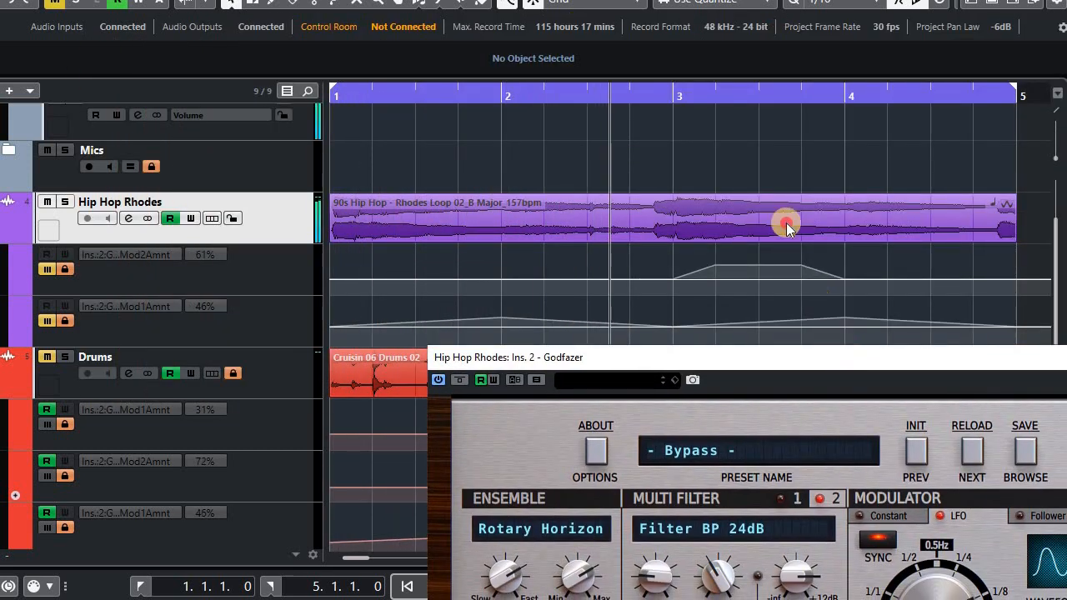
drag(786, 223, 609, 92)
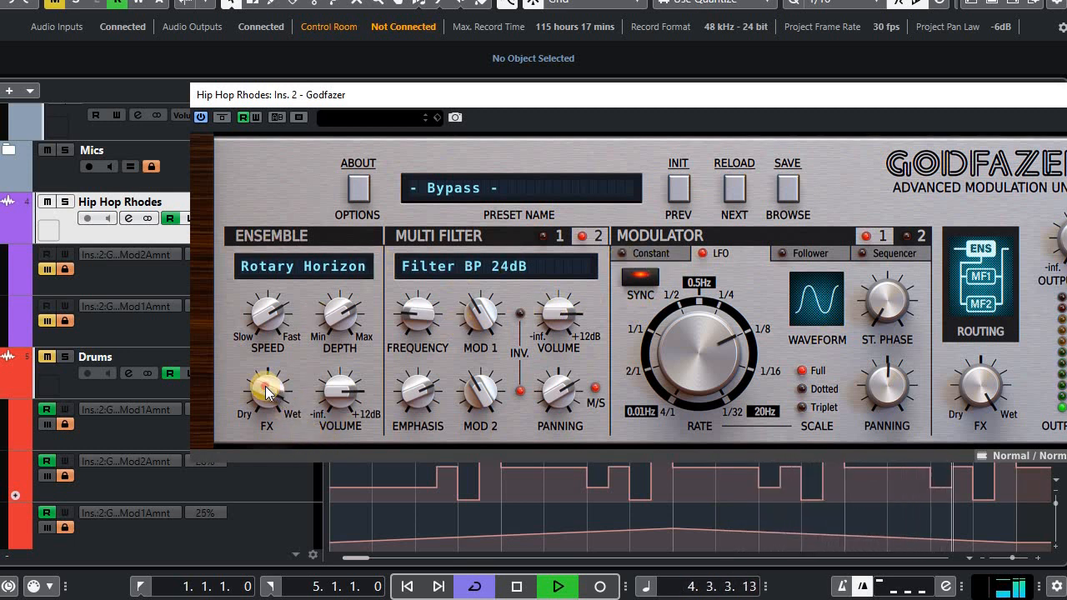
Set the Ensemble FX mix to 26/74 dry/wet and try out the Ensemble's speed and depth.
drag(268, 390, 330, 402)
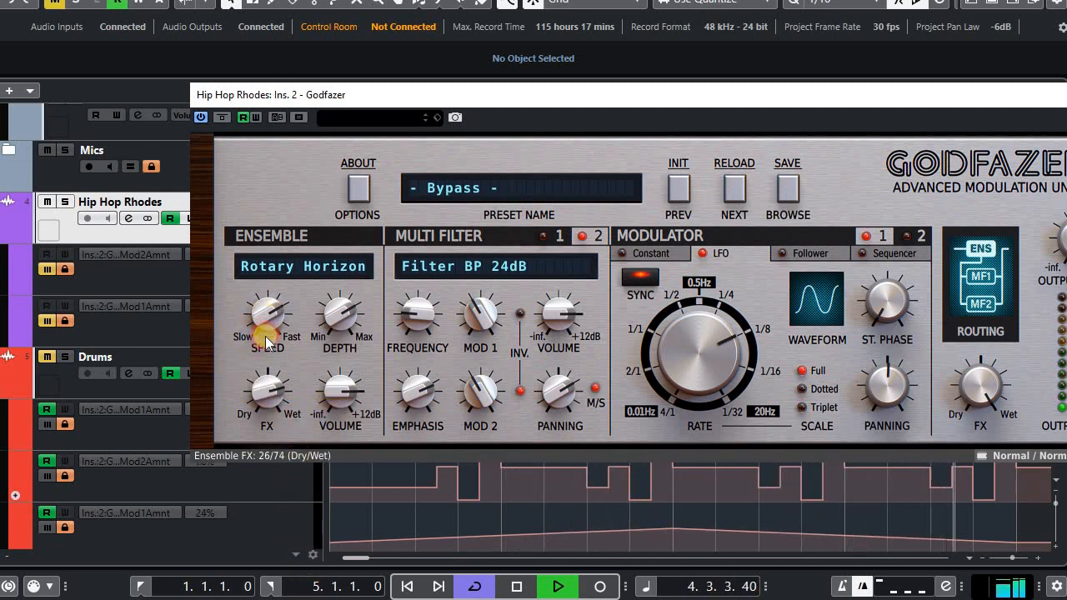
drag(265, 342, 350, 325)
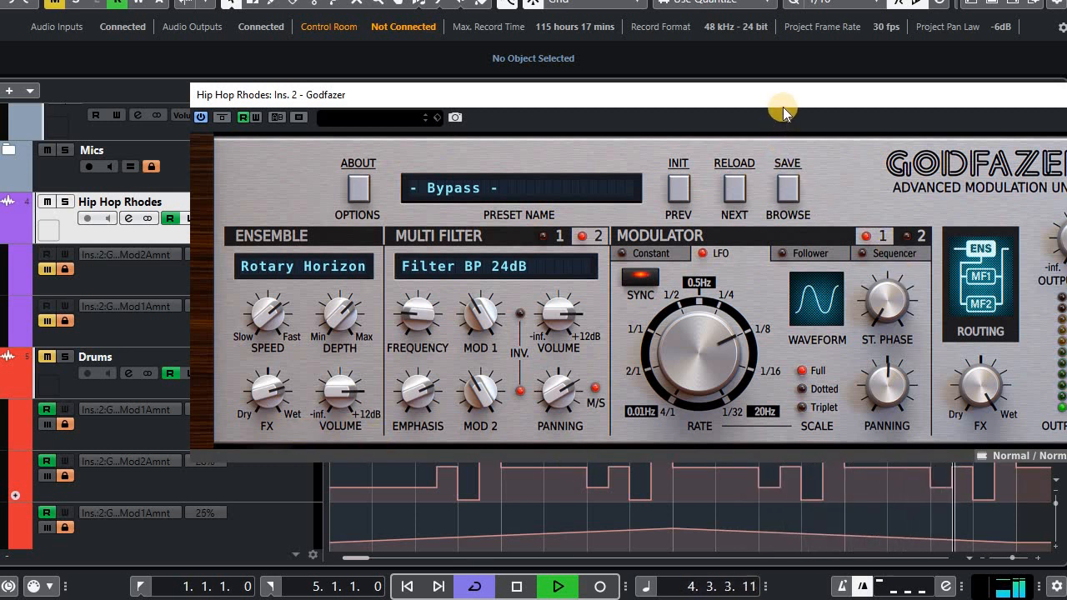
drag(689, 93, 554, 65)
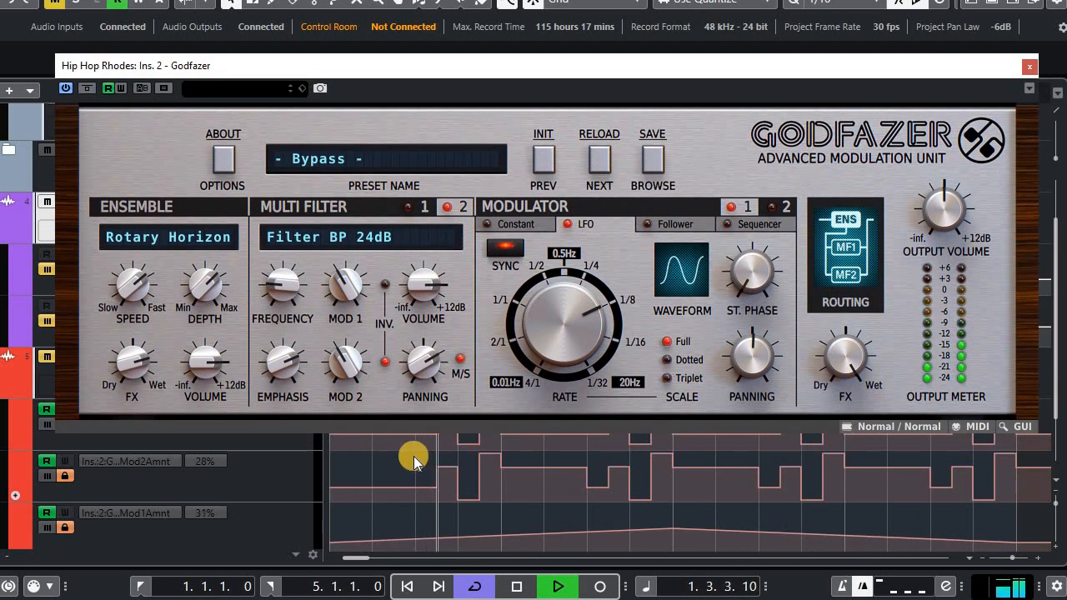
Select Multi Filter 1, set its frequency to 320.9 Hz and try out different emphasis amounts.
click(406, 207)
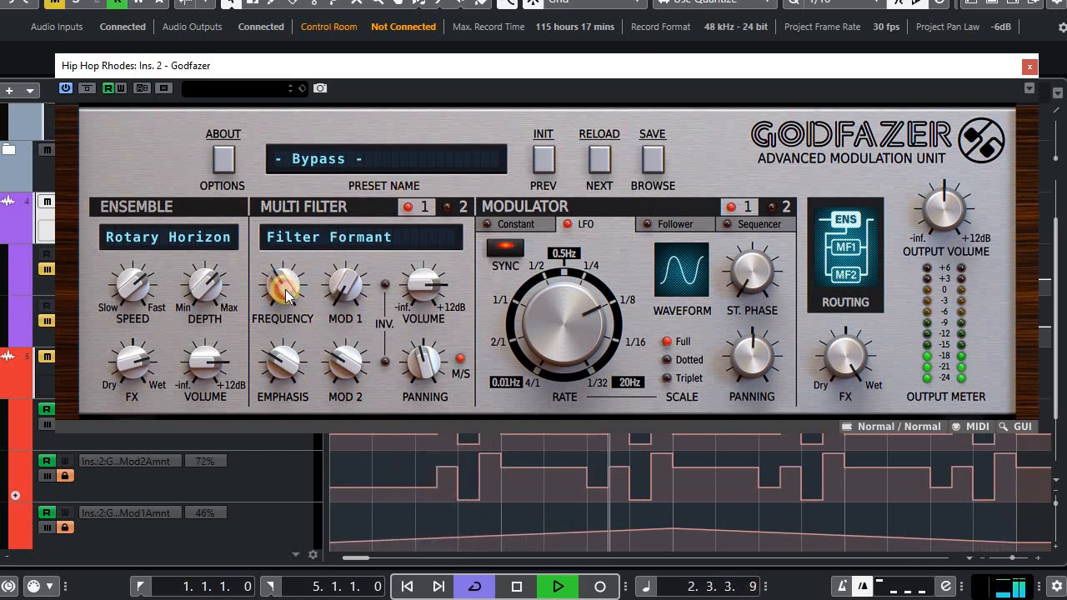
mouse_move(286, 291)
mouse_down()
mouse_move(292, 252)
mouse_move(291, 294)
mouse_up()
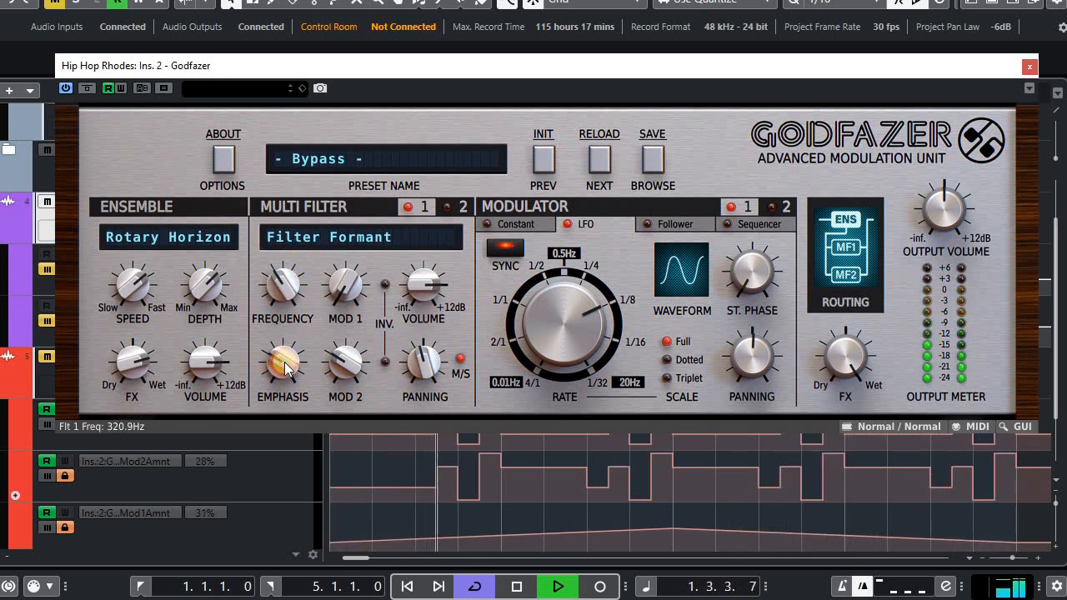
mouse_move(284, 362)
mouse_down()
mouse_move(296, 307)
mouse_move(292, 345)
mouse_move(302, 357)
mouse_up()
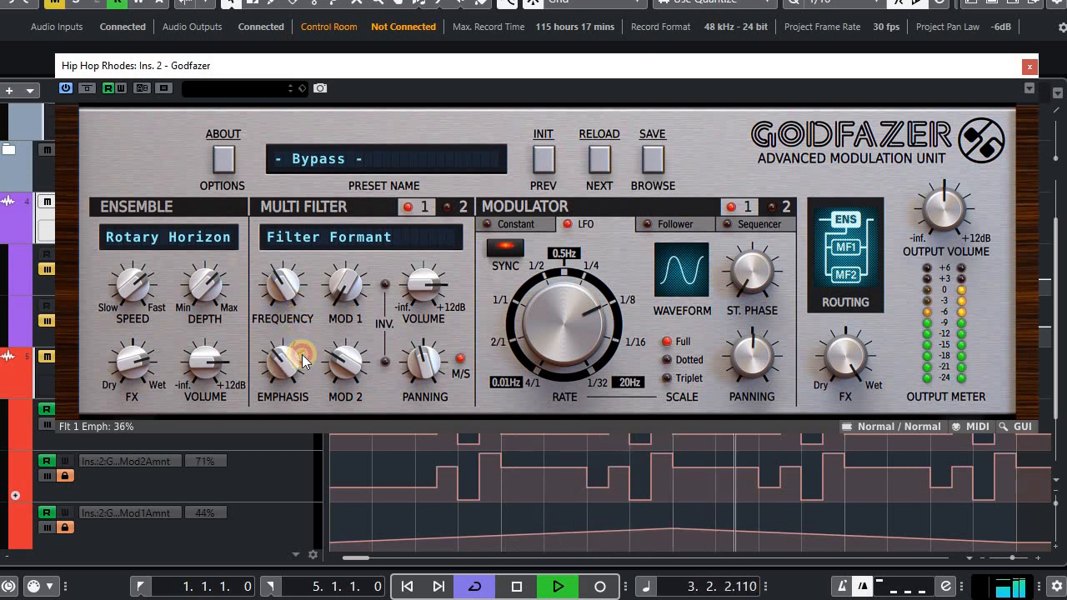
Invert Mod 1 and Mod 2 of Filter 1 and turn both inversions off again.
click(383, 284)
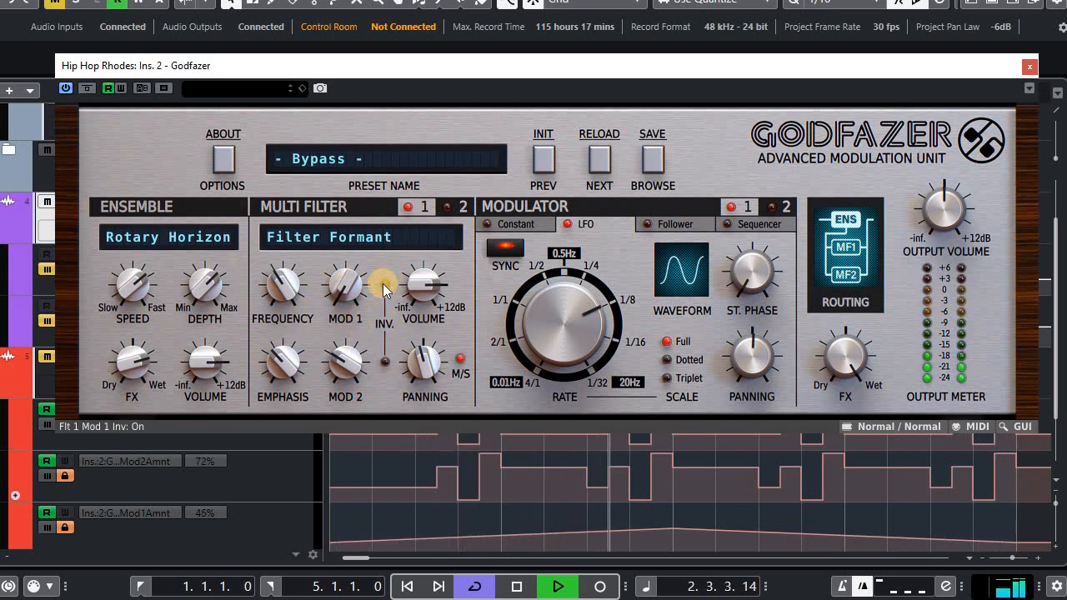
click(385, 362)
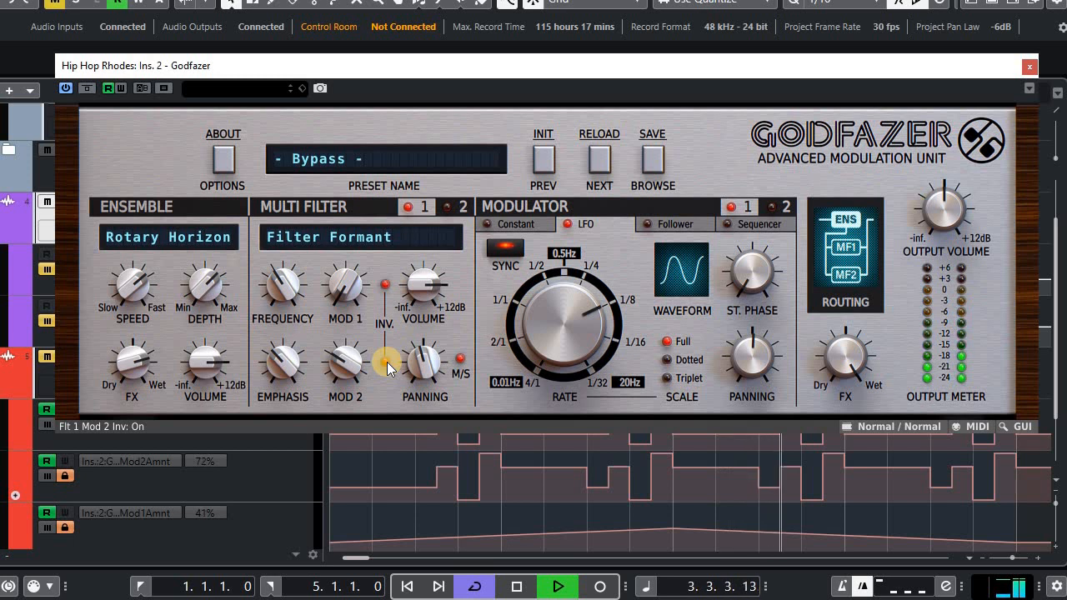
click(386, 362)
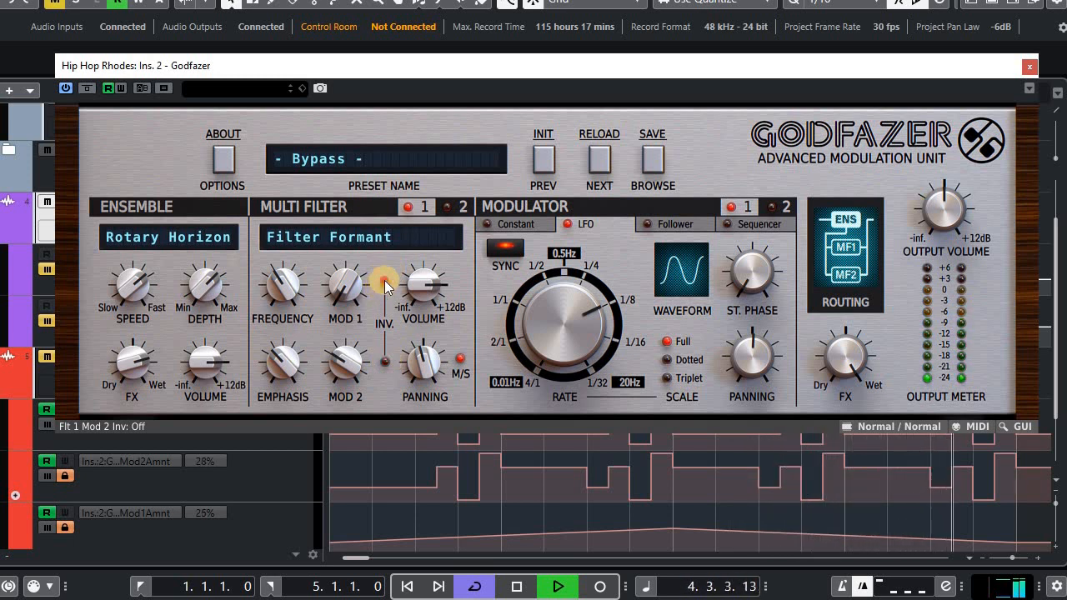
click(384, 280)
Turn off mid/side mode on both filters, panning Filter 1 to the left and Filter 2 to the right.
click(458, 357)
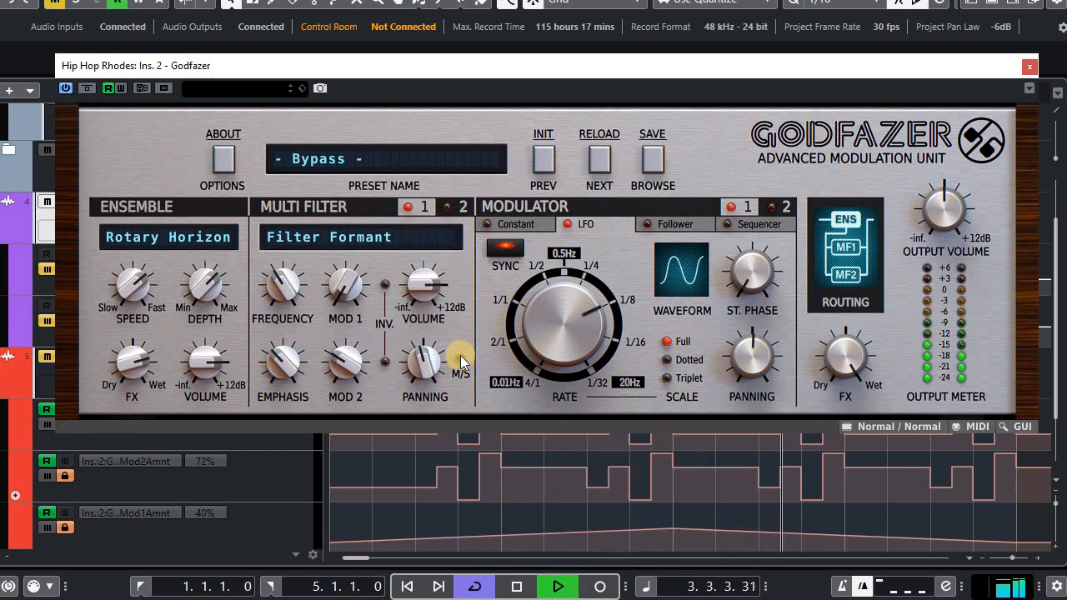
drag(427, 358, 407, 542)
click(464, 207)
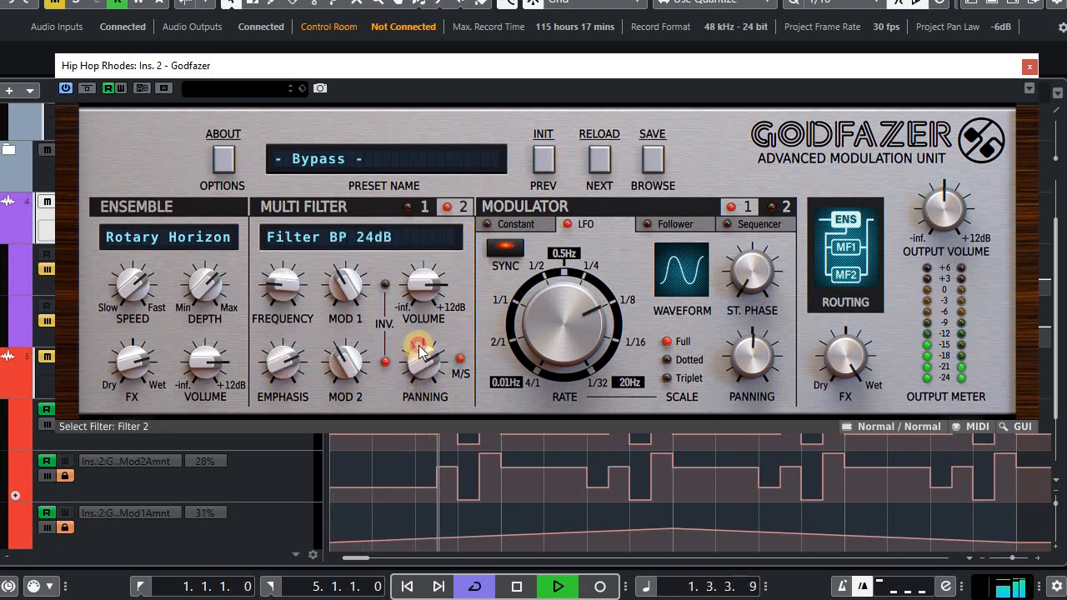
drag(419, 345, 459, 351)
click(458, 351)
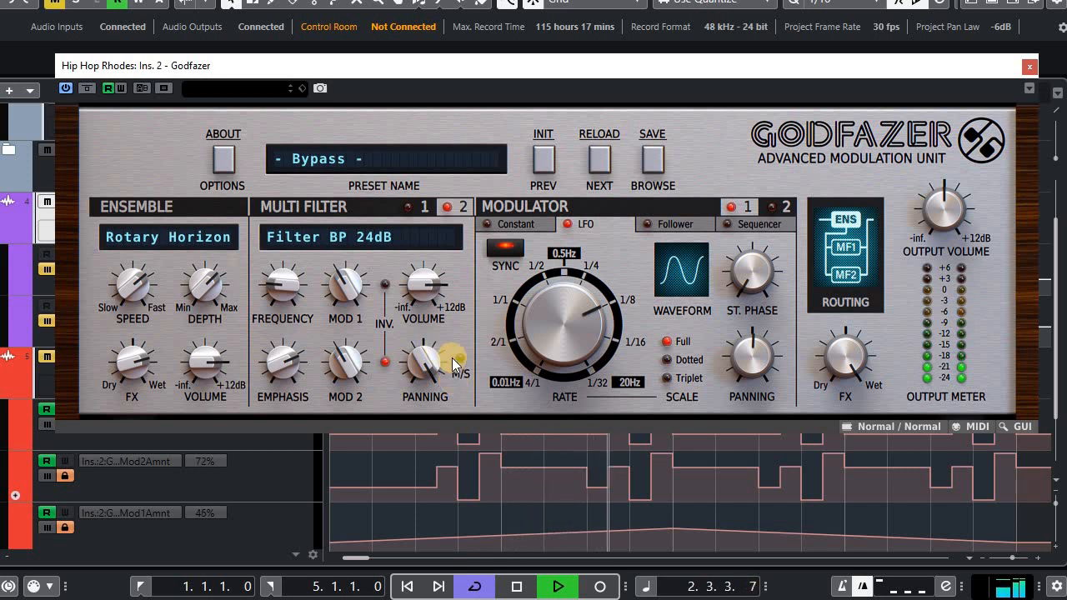
Re-enable mid/side mode on both filters and readjust their panning, with Filter 1 at 58/42 L/R.
click(460, 358)
drag(418, 364, 446, 276)
click(416, 210)
click(458, 361)
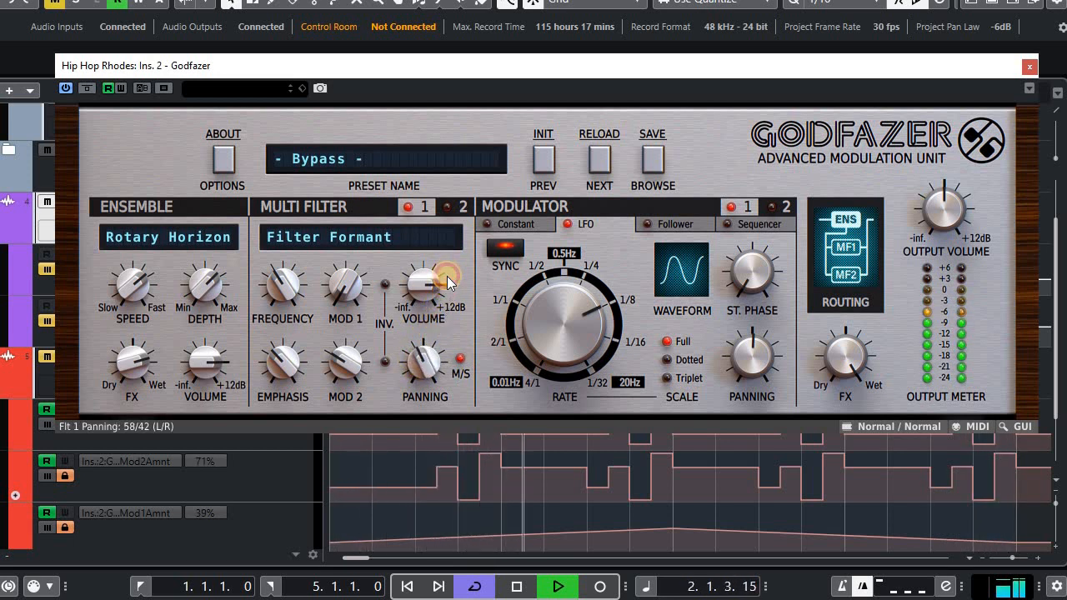
click(458, 207)
drag(431, 395, 442, 420)
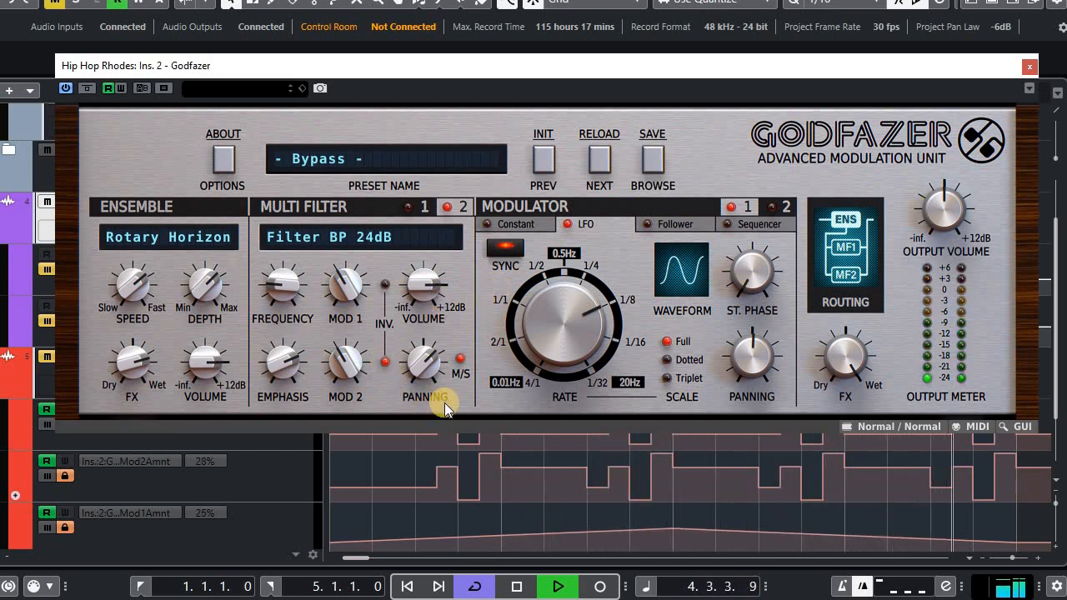
Switch Modulator 1 to Follower, try out its attack and release, and set its sensitivity to 79% and then 38%.
click(685, 224)
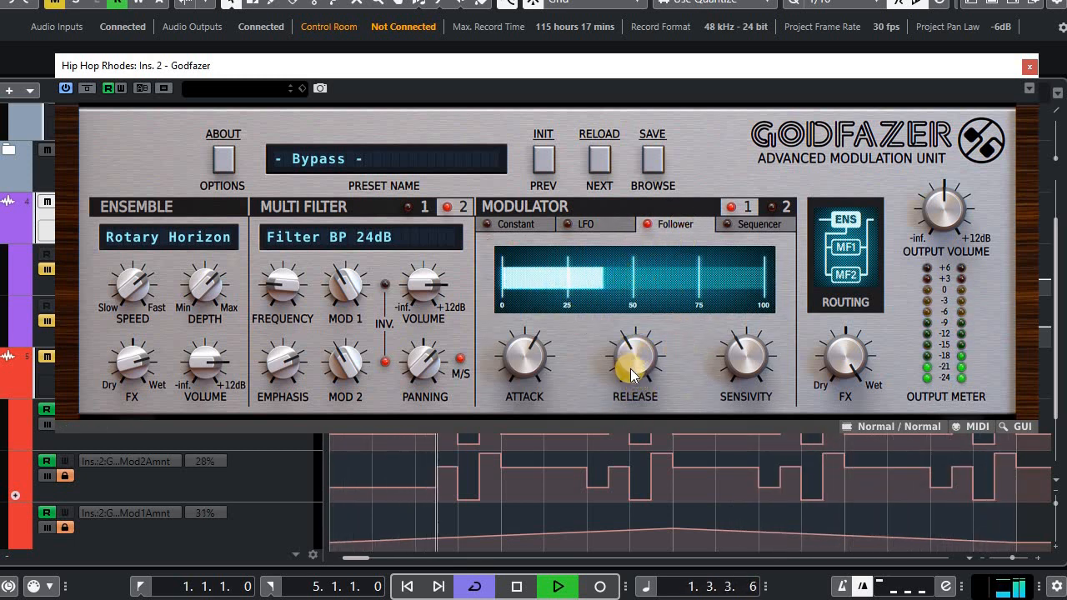
mouse_move(522, 354)
mouse_down()
mouse_move(529, 413)
mouse_move(522, 367)
mouse_move(534, 354)
mouse_up()
drag(632, 357, 667, 447)
drag(708, 375, 762, 282)
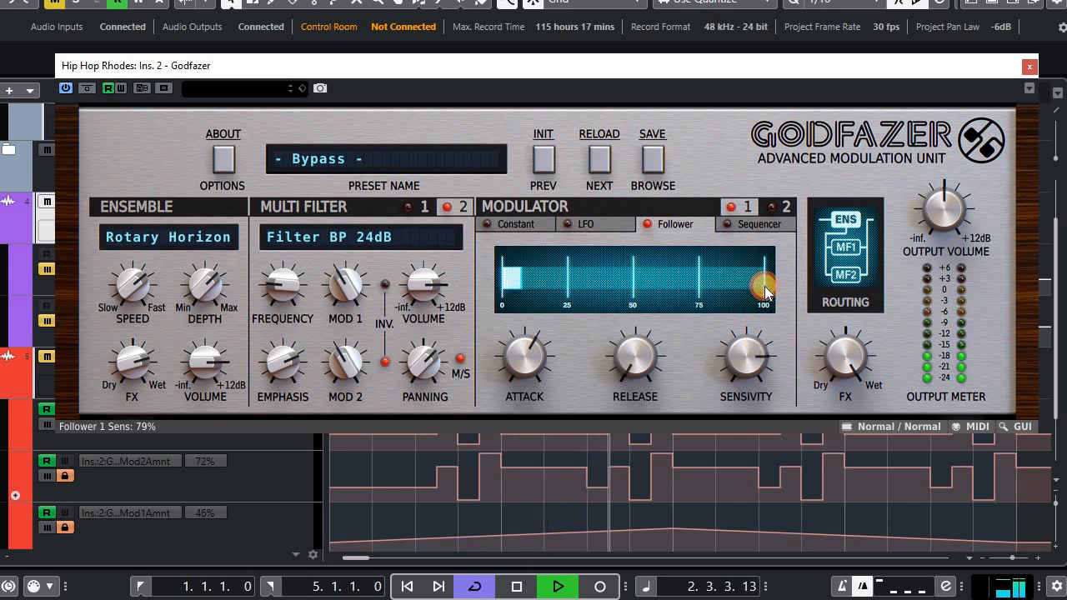
drag(627, 362, 655, 293)
drag(756, 353, 739, 431)
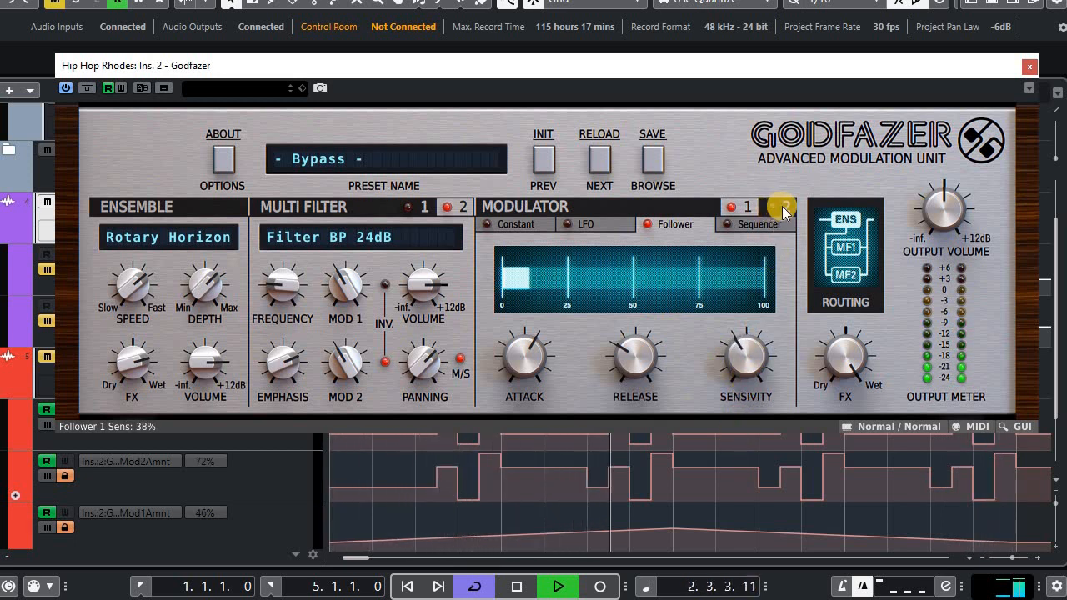
Switch Modulator 2 to Follower, raise its sensitivity to 93% and try release amounts of 21% and 43%.
click(783, 206)
click(676, 223)
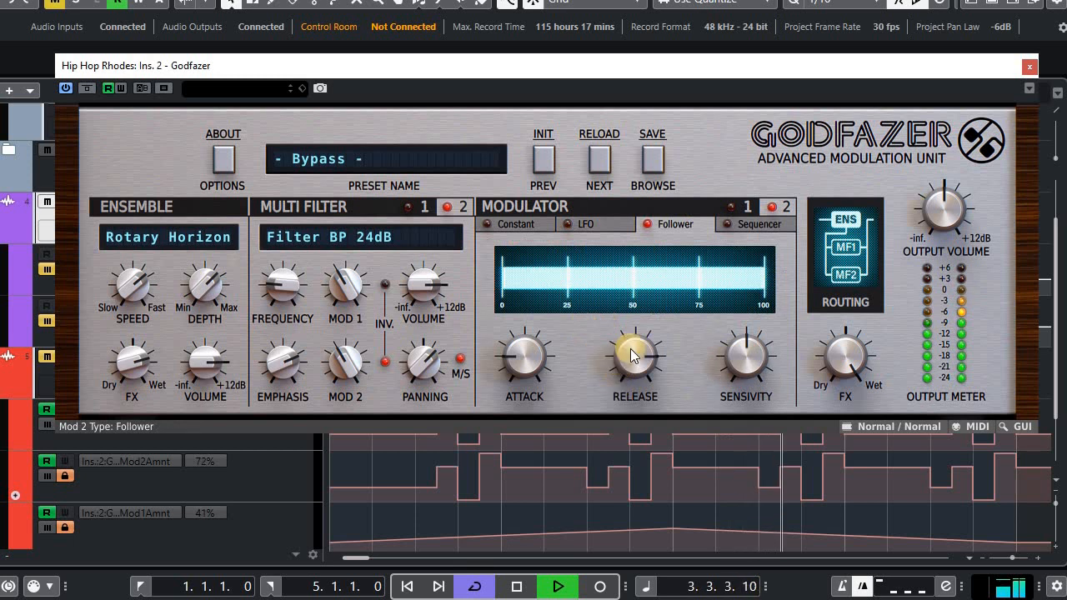
drag(640, 354, 637, 464)
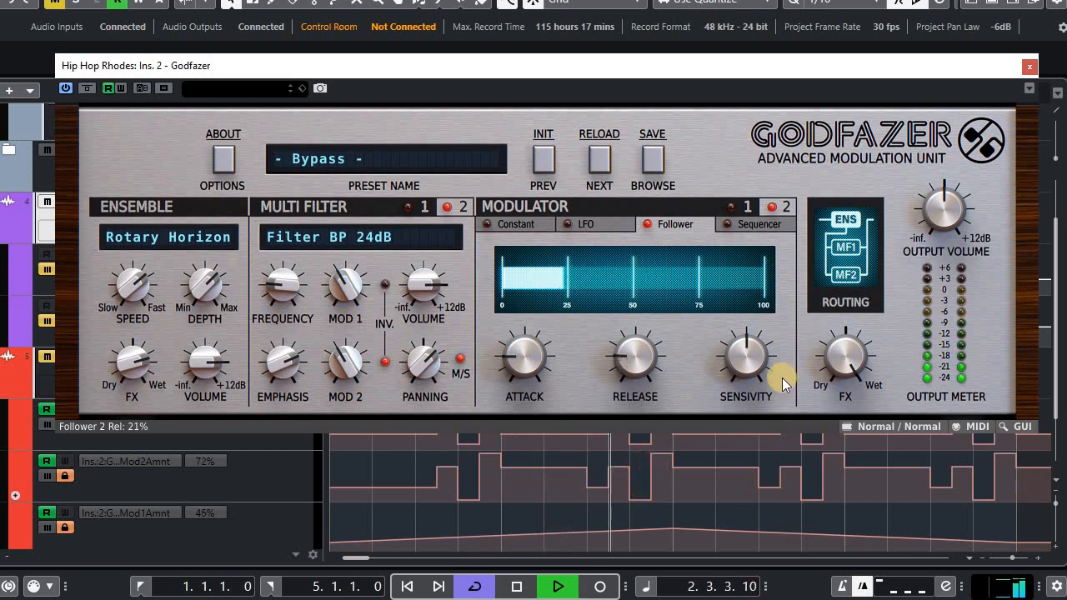
drag(759, 357, 772, 289)
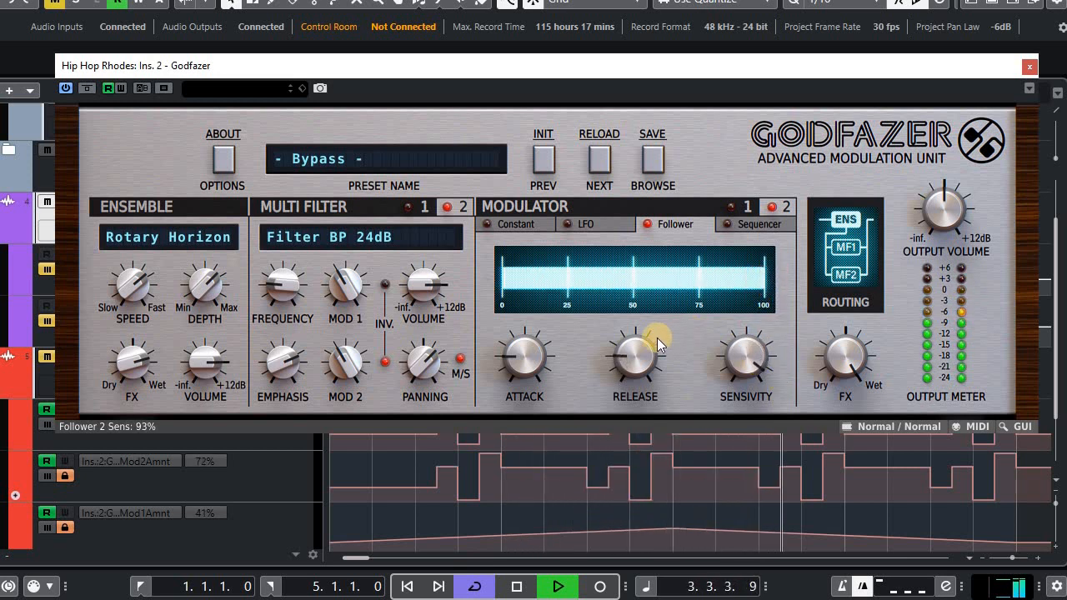
drag(657, 337, 679, 231)
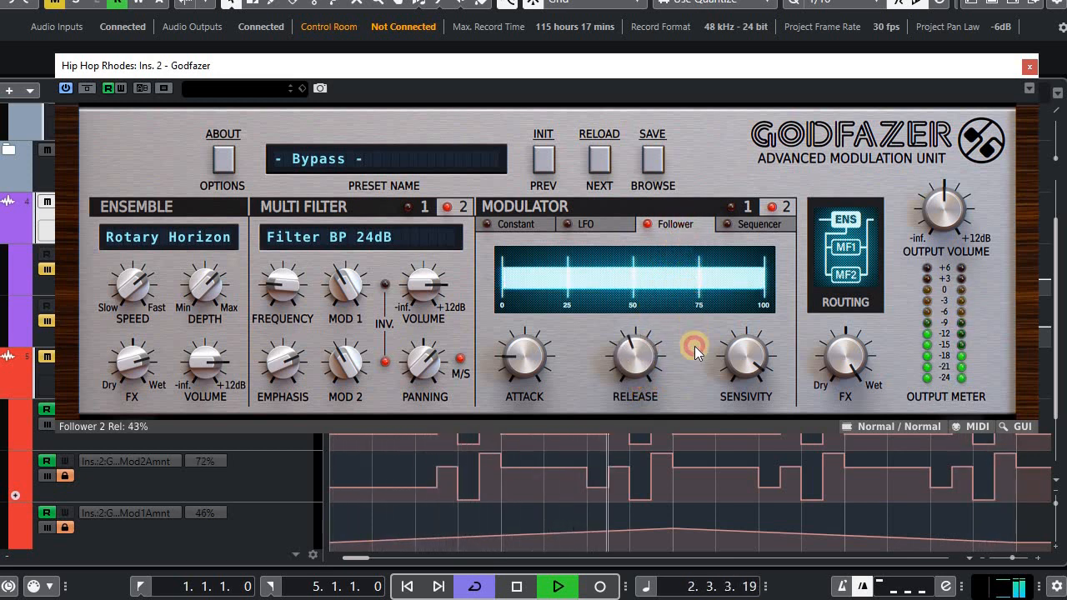
Try a 72% attack on Modulator 2's follower, readjust its attack and release, and set its sensitivity to 36%.
drag(695, 346, 537, 323)
drag(553, 278, 642, 345)
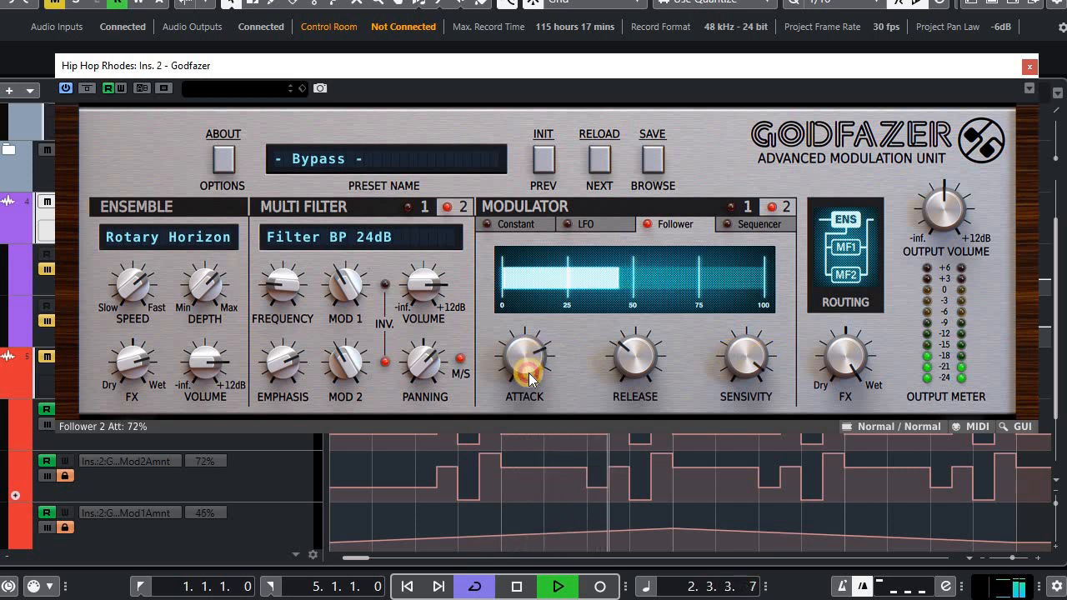
drag(529, 373, 529, 381)
drag(752, 358, 748, 398)
drag(753, 457, 683, 425)
click(636, 359)
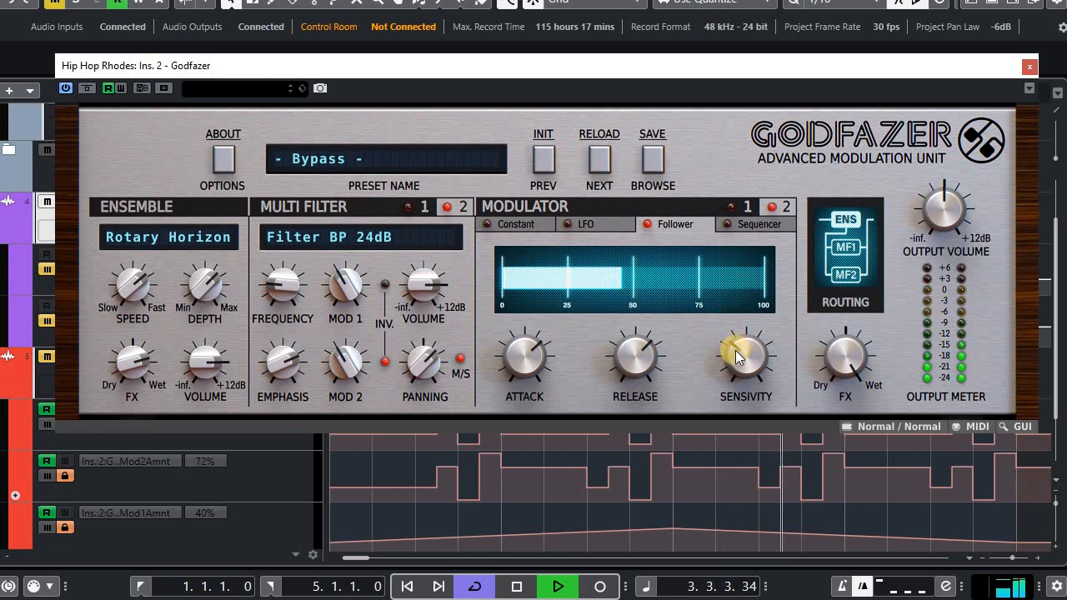
drag(738, 367, 737, 362)
Return Modulator 1 to the LFO type, try a rate of 1/1 and set the rate to 1/8.
click(749, 206)
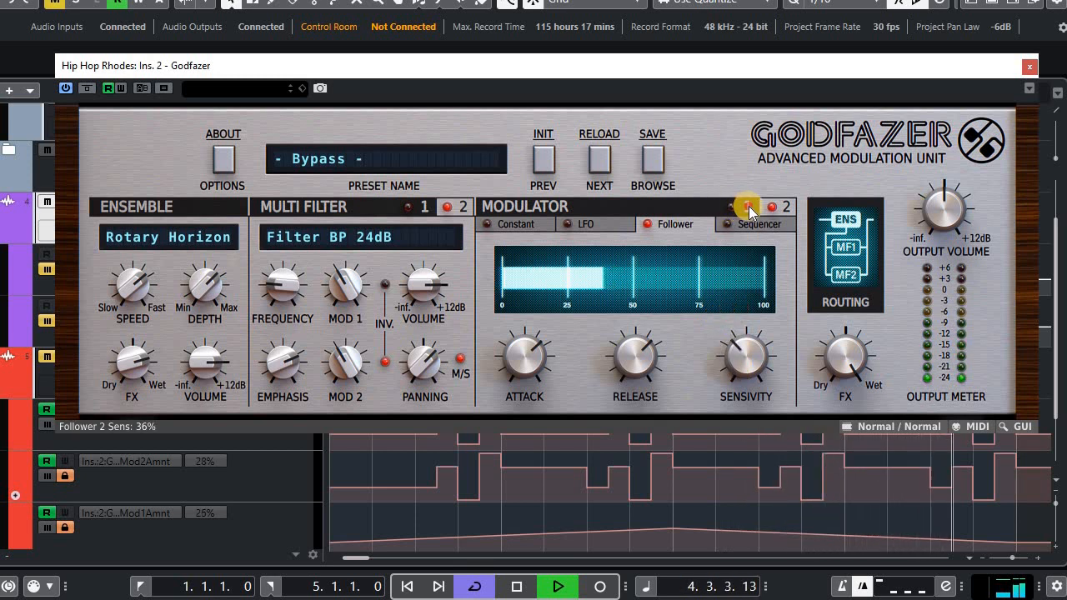
click(608, 223)
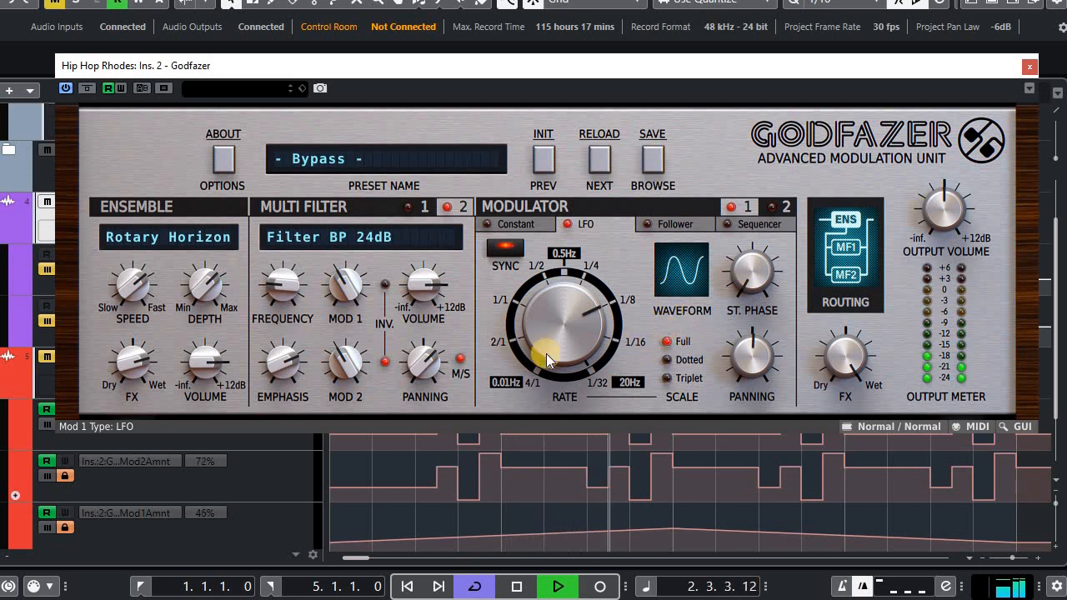
drag(574, 301, 562, 446)
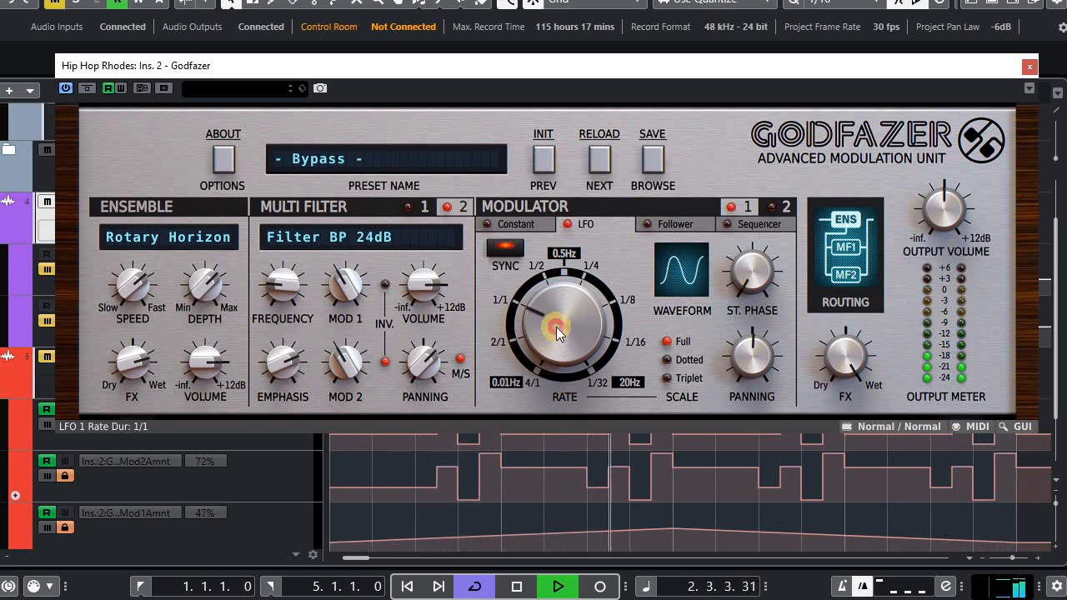
mouse_move(560, 308)
mouse_down()
mouse_move(582, 252)
mouse_move(580, 303)
mouse_up()
Try the stepped waveform for LFO 1 and switch it back to the sine waveform.
click(697, 270)
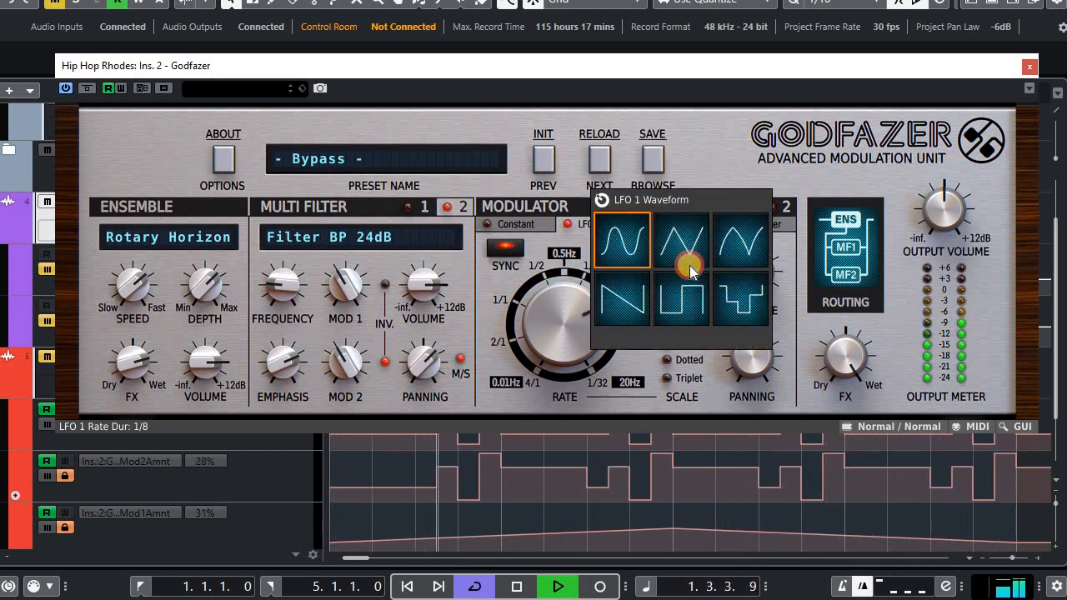
click(735, 294)
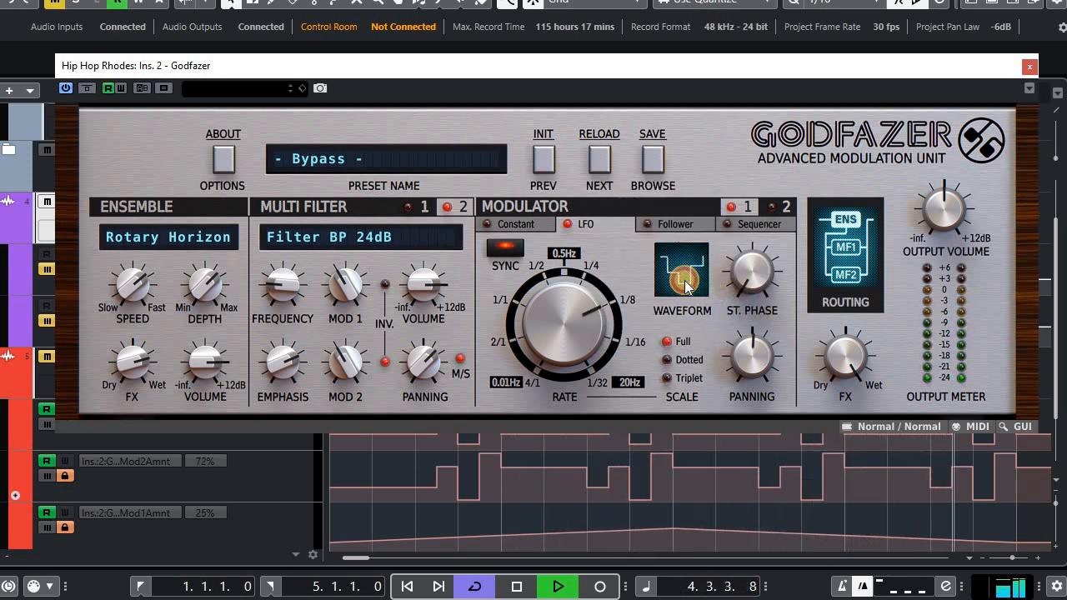
click(684, 280)
click(621, 246)
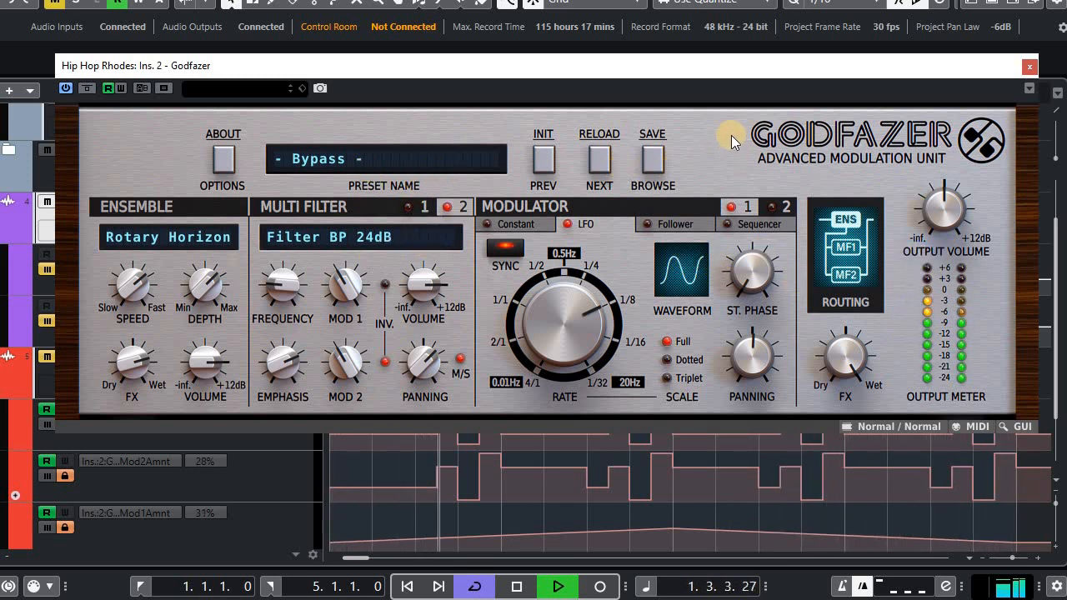
Move the plug-in window clear of the tracks and enable the Hip Hop Rhodes track's Mod2Amnt automation lane.
drag(578, 70, 982, 78)
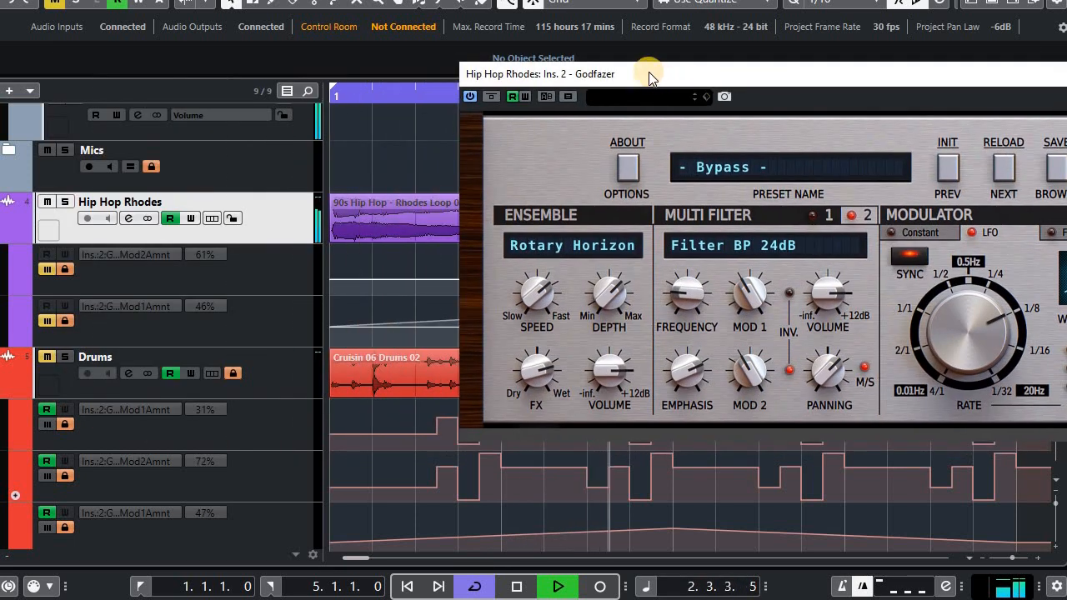
drag(812, 57, 739, 58)
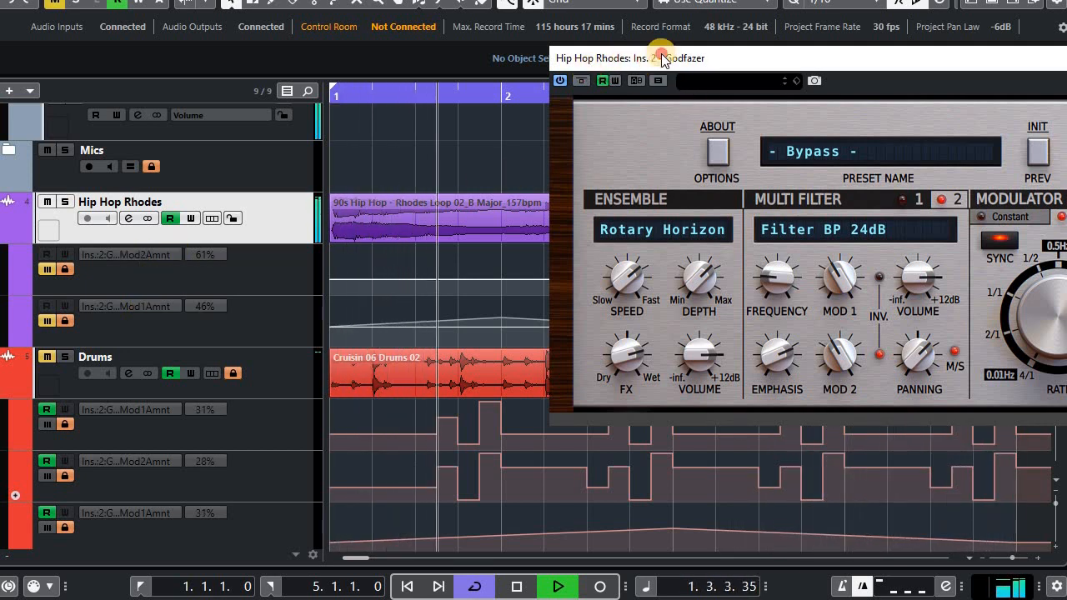
drag(665, 59, 776, 425)
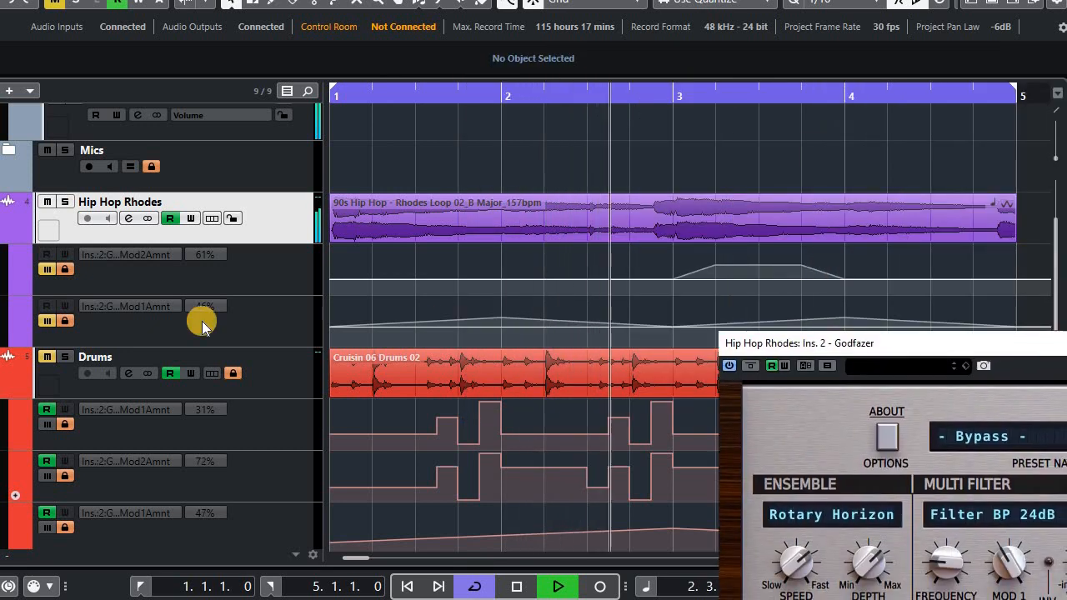
click(44, 269)
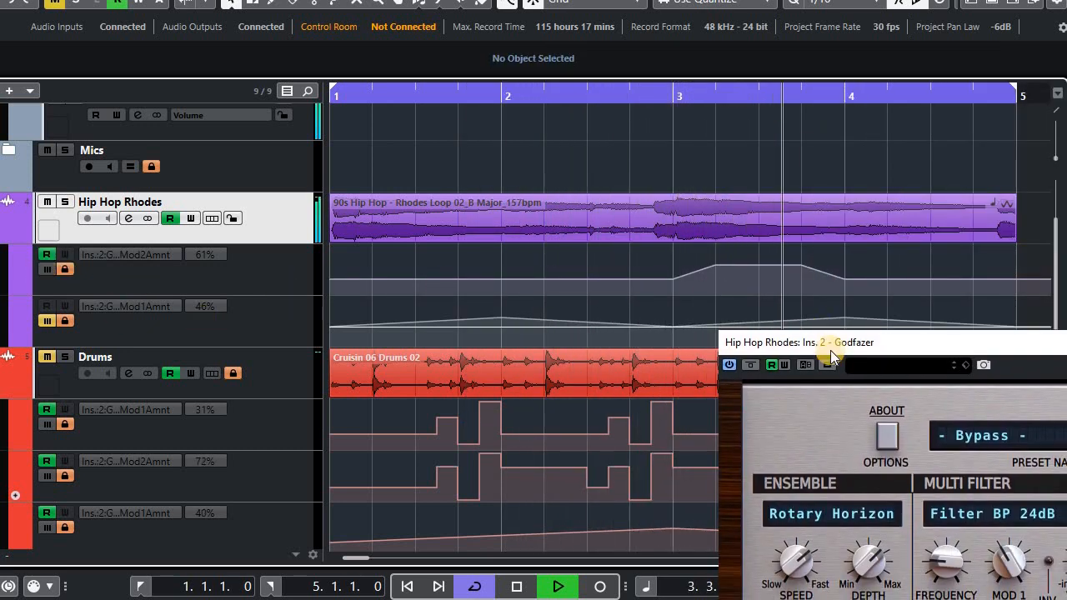
Bring the Godfazer window back over the arrangement and show the settings of Multi Filter 1.
drag(830, 351, 460, 150)
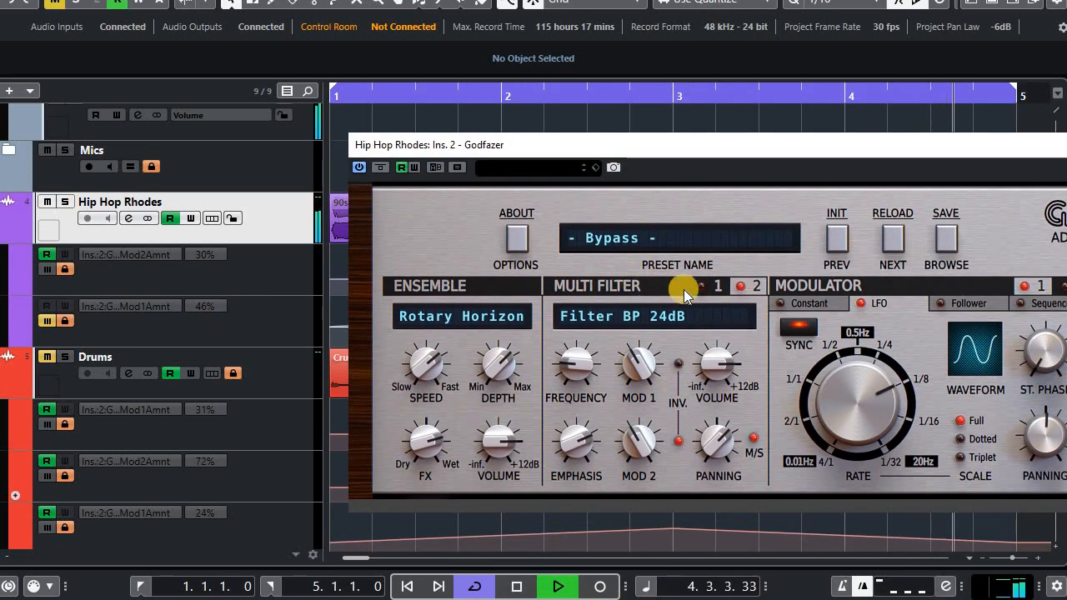
click(712, 287)
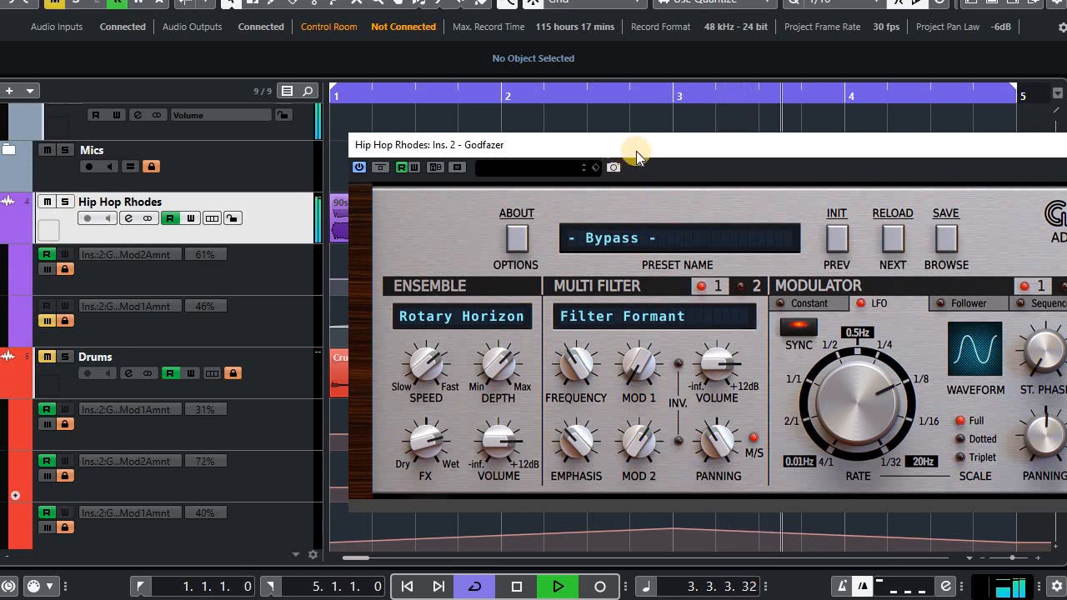
drag(636, 151, 596, 299)
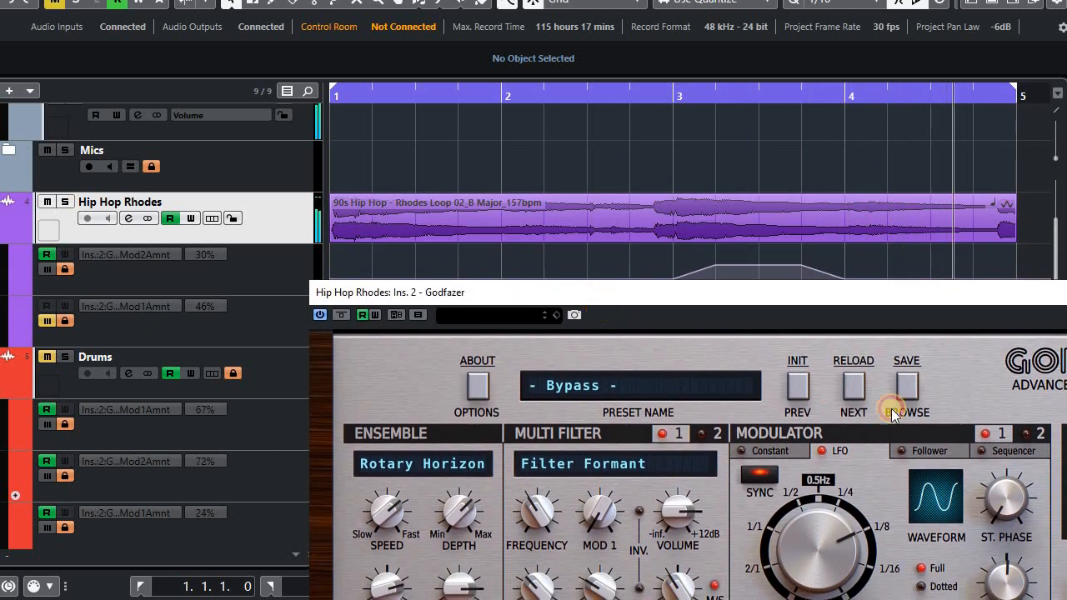
drag(822, 297, 785, 219)
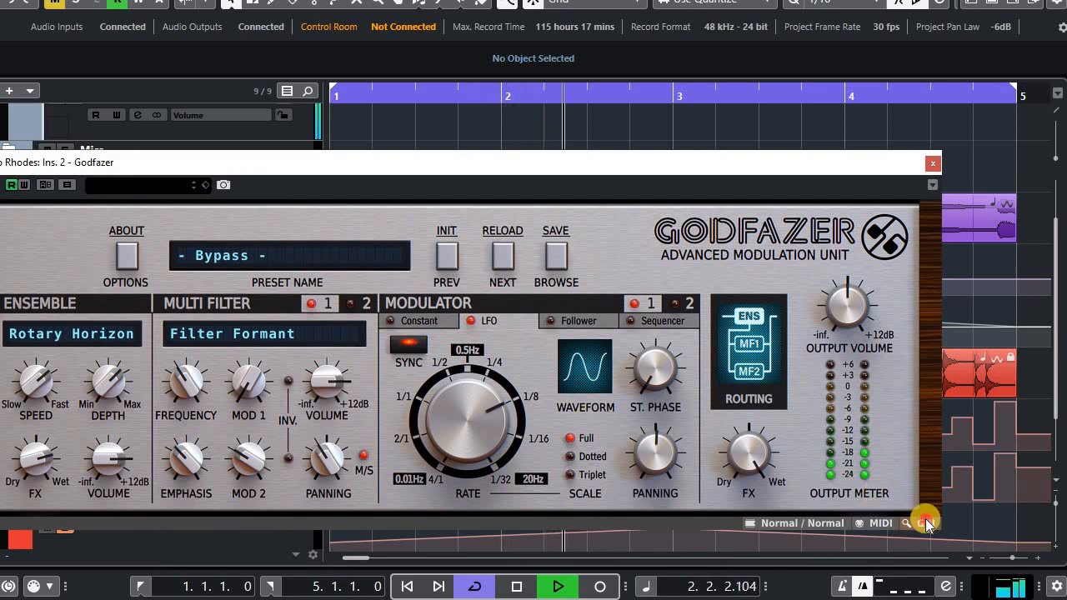
Set the plug-in's skin size to Medium and place its window above the automation lanes.
click(925, 523)
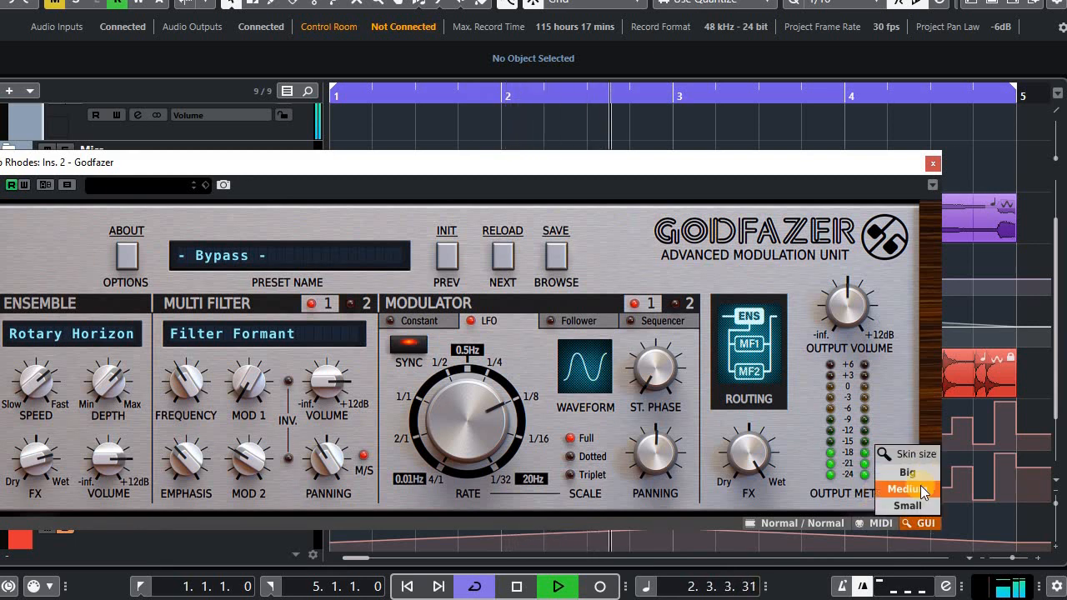
click(921, 489)
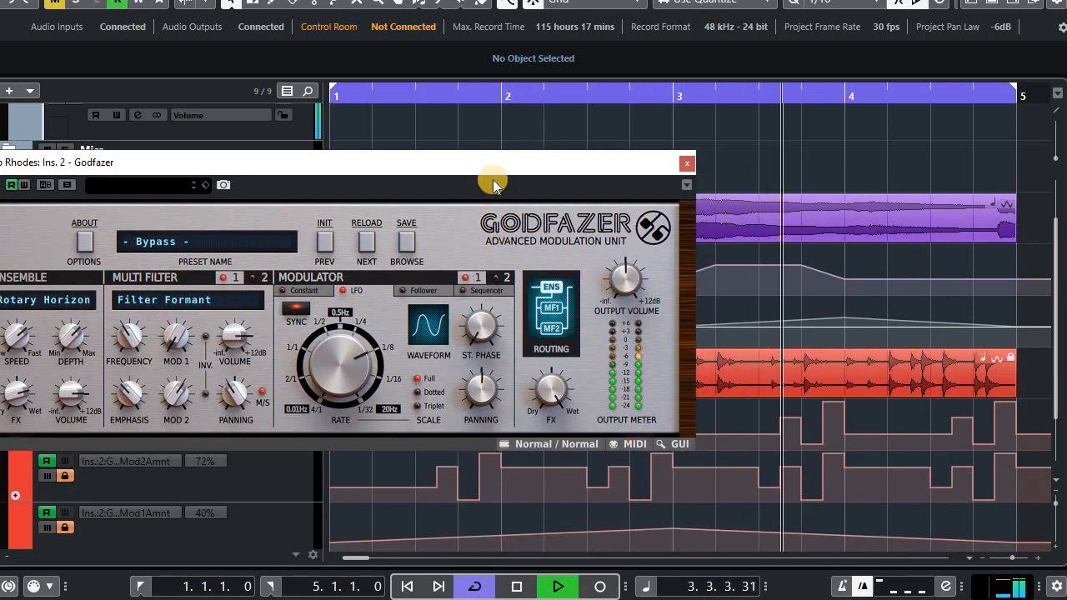
drag(480, 168, 878, 0)
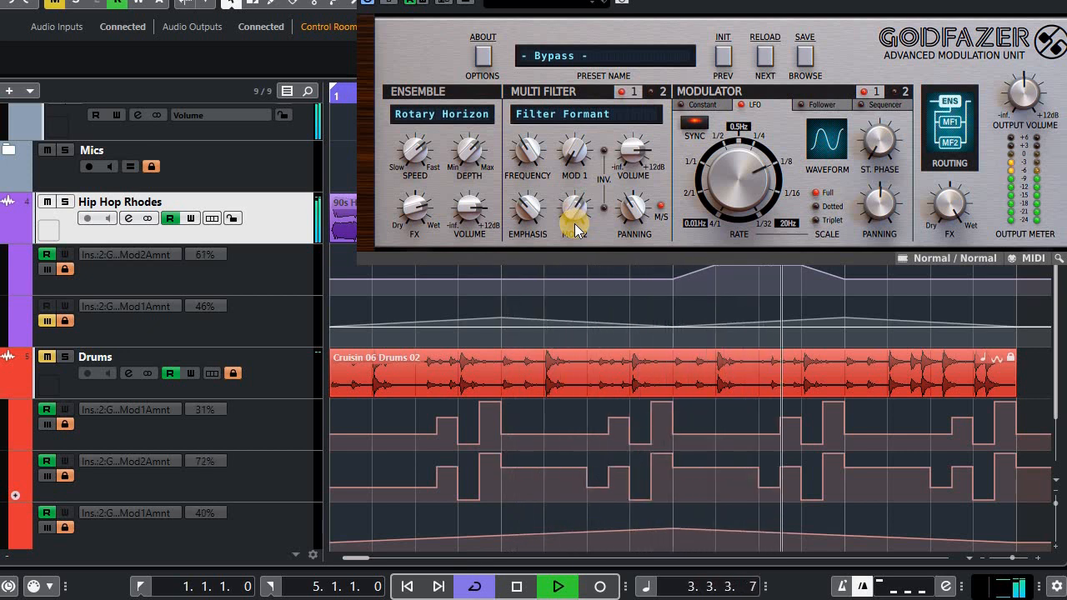
Show Multi Filter 2 and compare playback with the Rhodes Mod1Amnt automation active and muted, leaving it active.
click(660, 92)
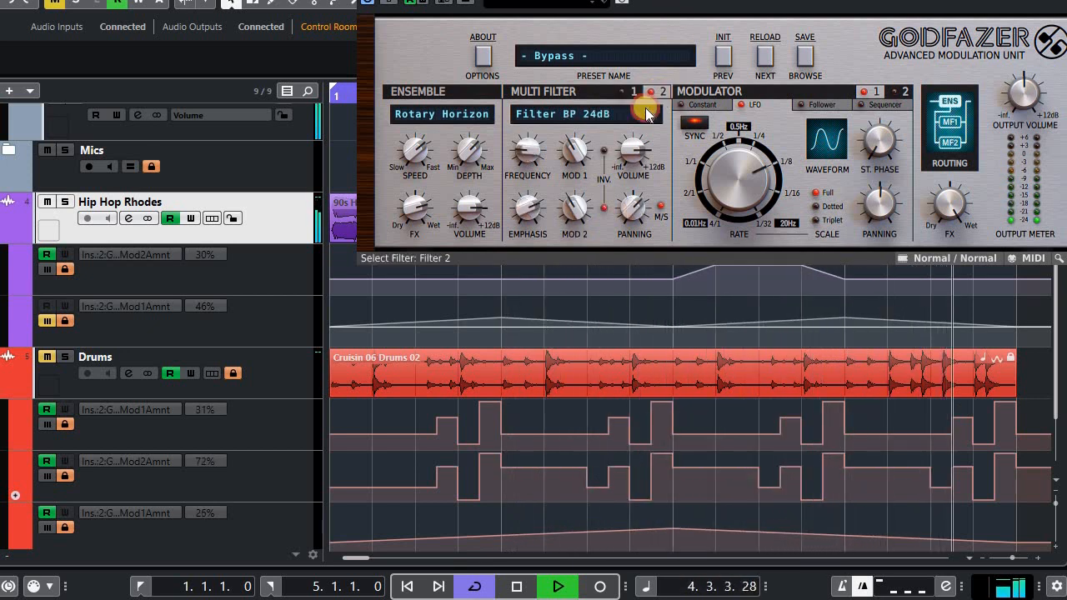
click(46, 322)
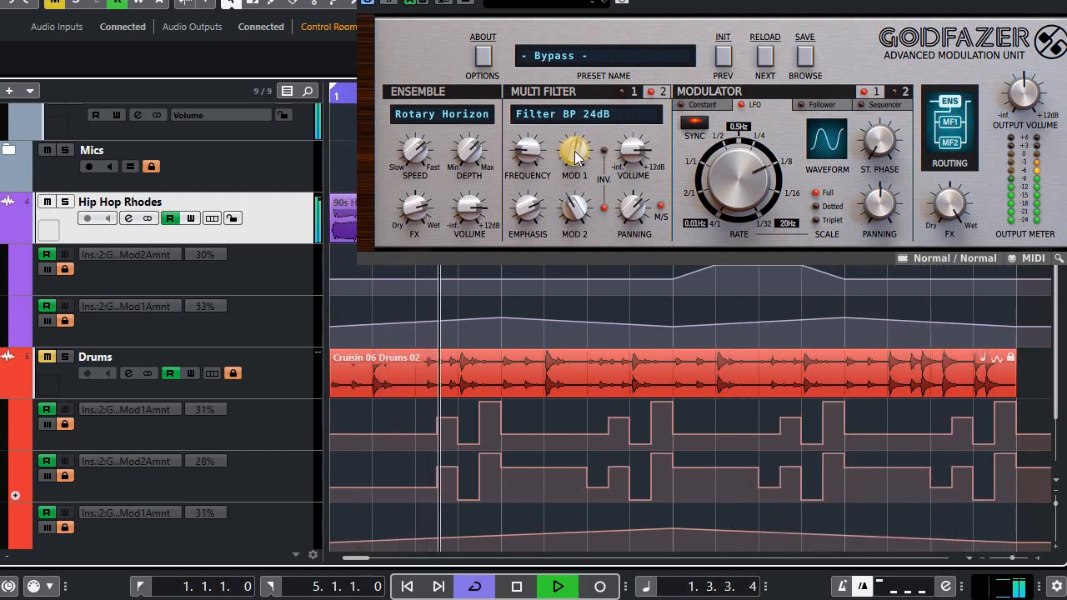
key(space)
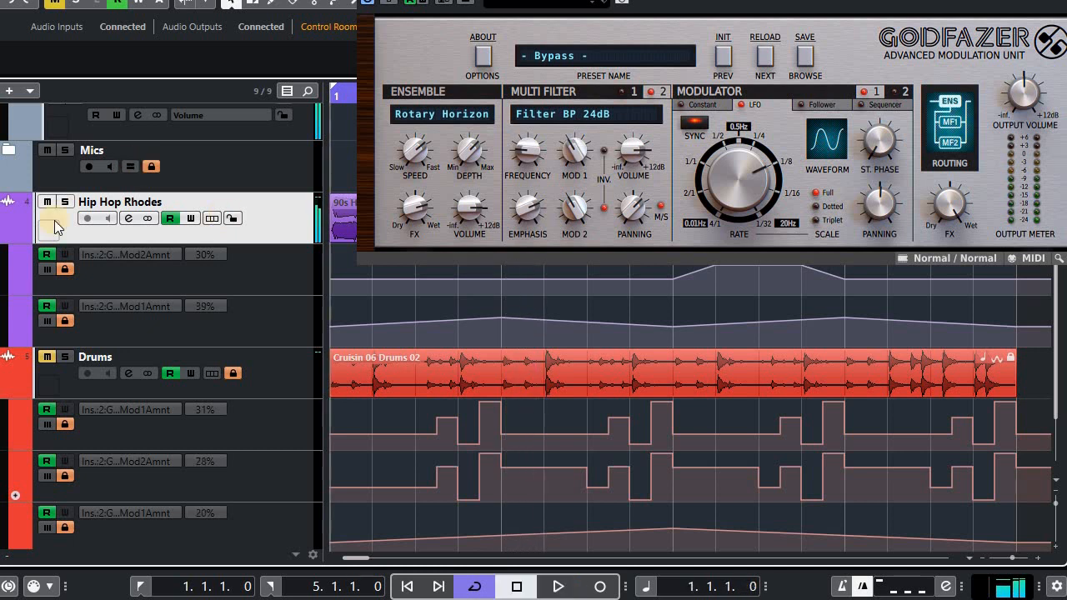
click(48, 320)
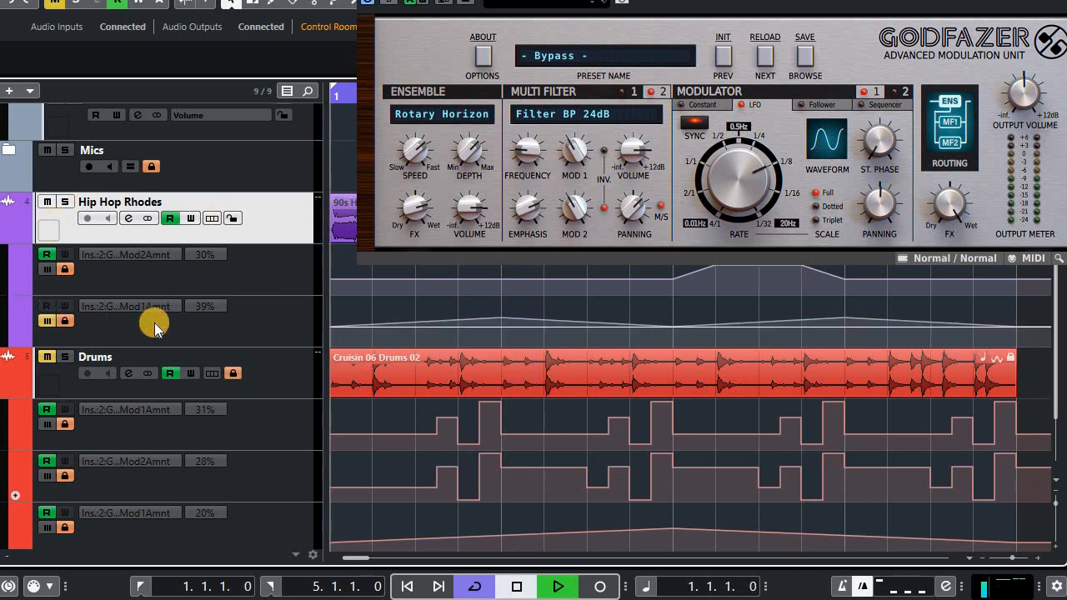
key(space)
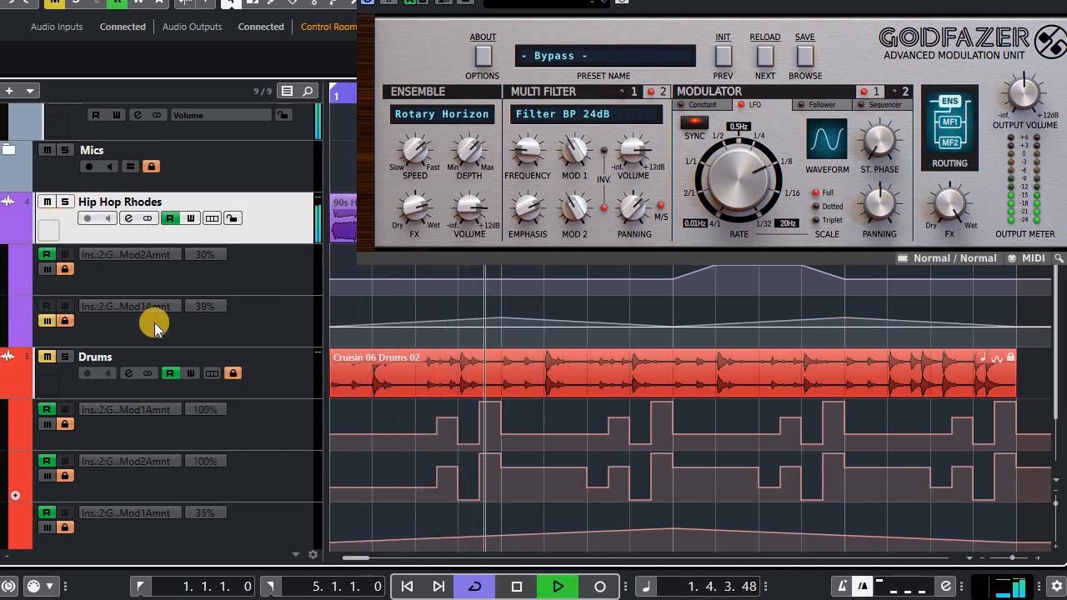
click(48, 320)
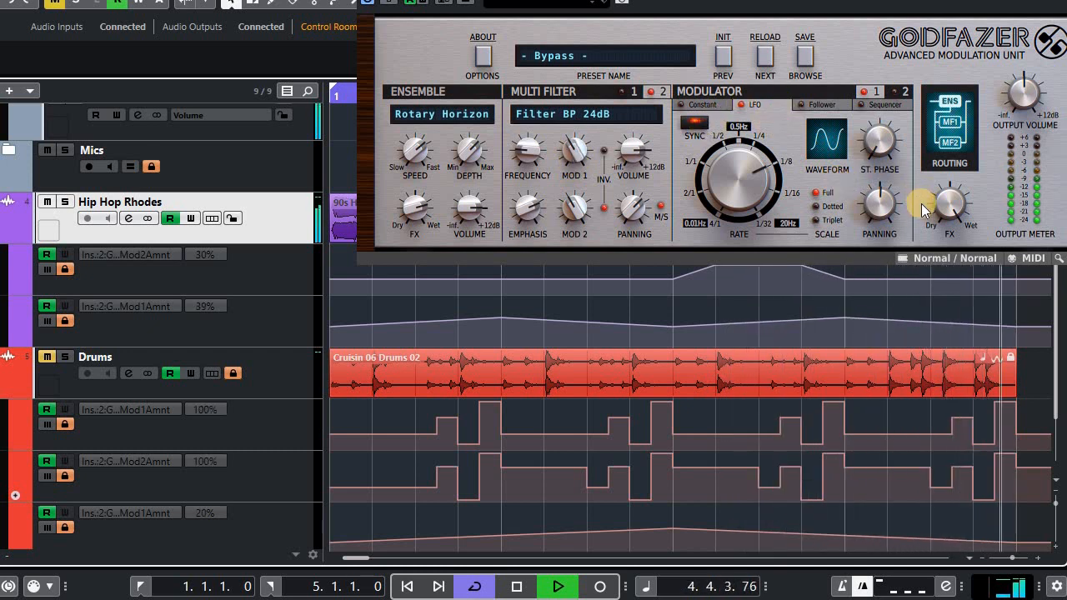
Set the Rhodes plug-in's overall FX mix to 31/69 dry/wet.
drag(952, 238, 935, 265)
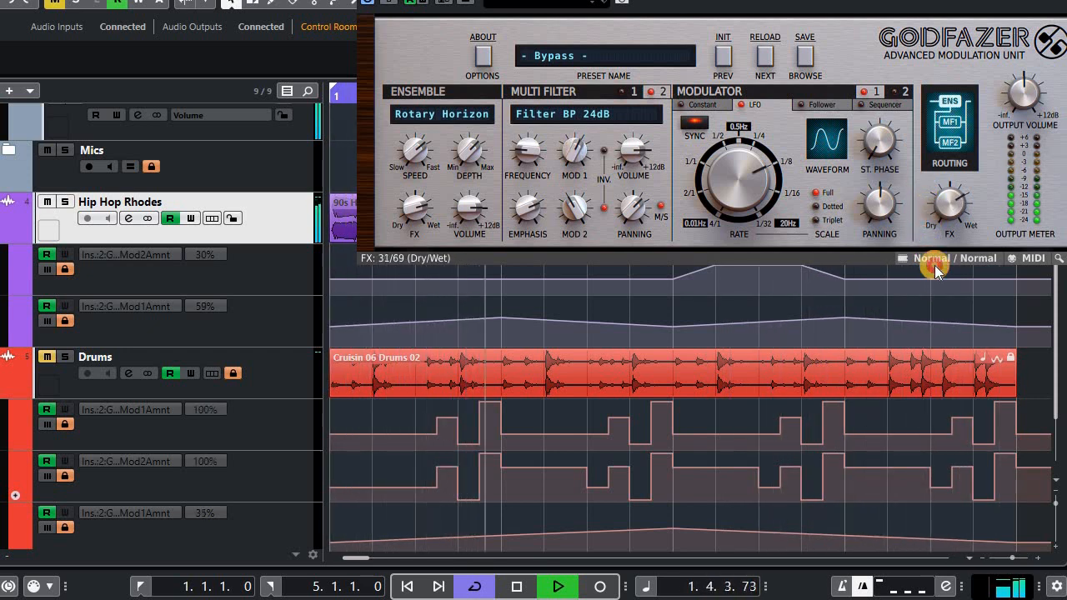
drag(940, 217, 937, 217)
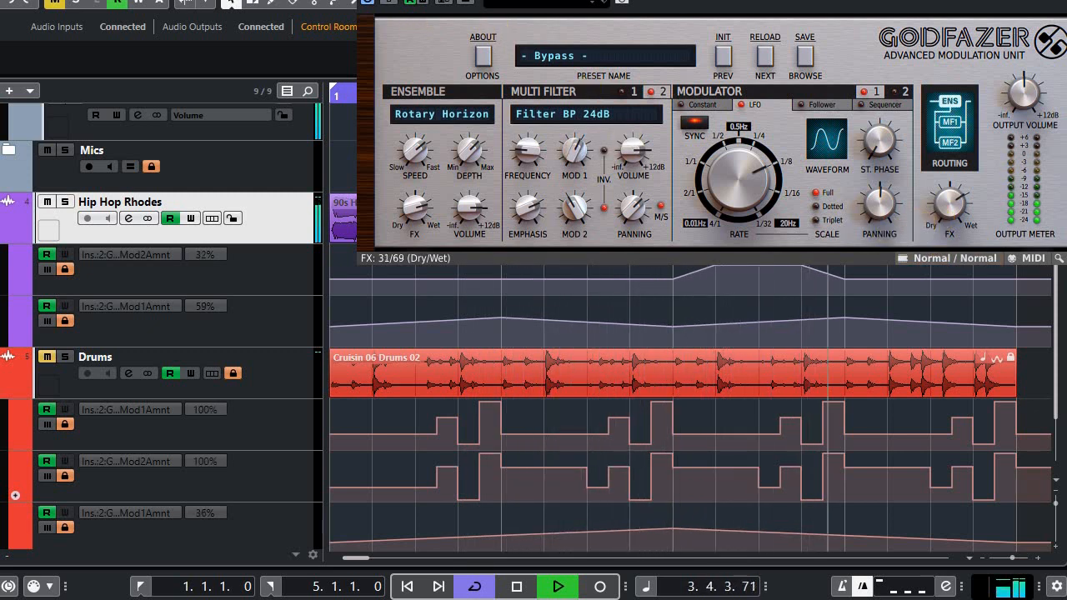
Compare the Rhodes loop with Godfazer bypassed and active, and close the plug-in window.
drag(438, 0, 455, 64)
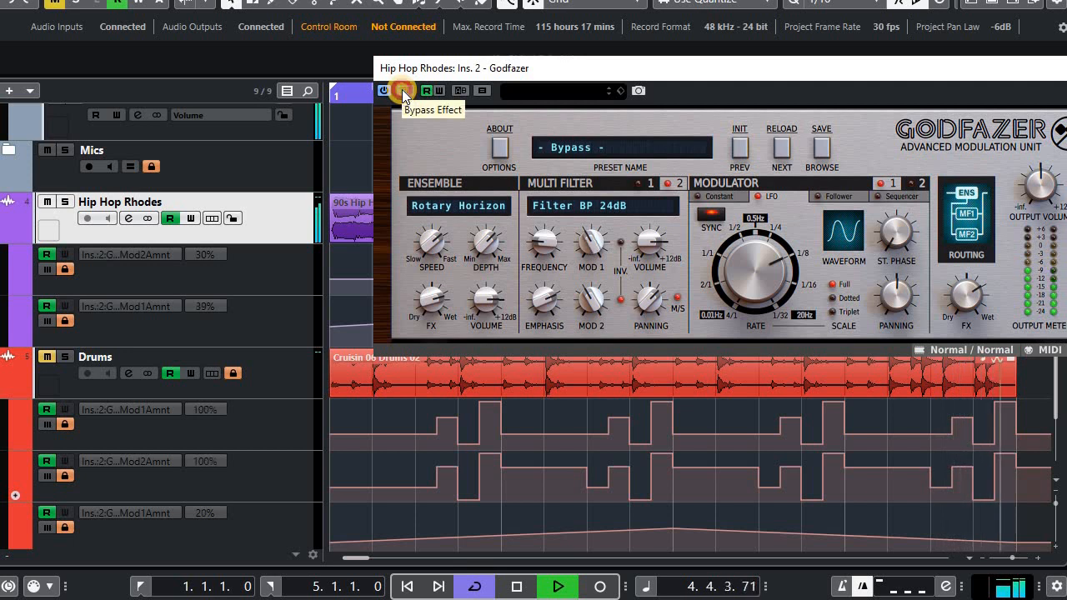
click(403, 92)
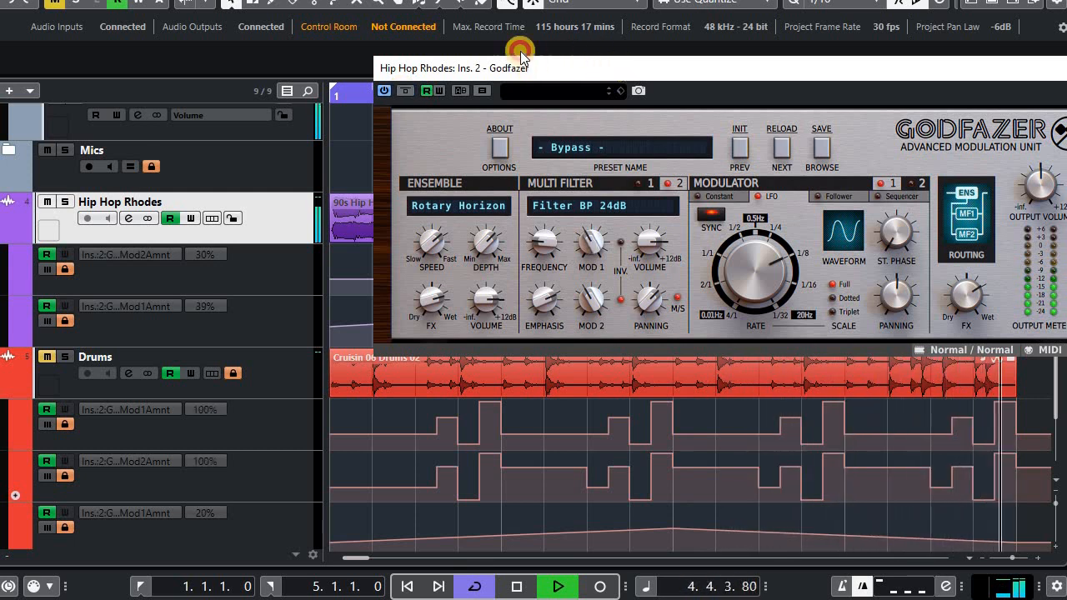
drag(521, 51, 265, 18)
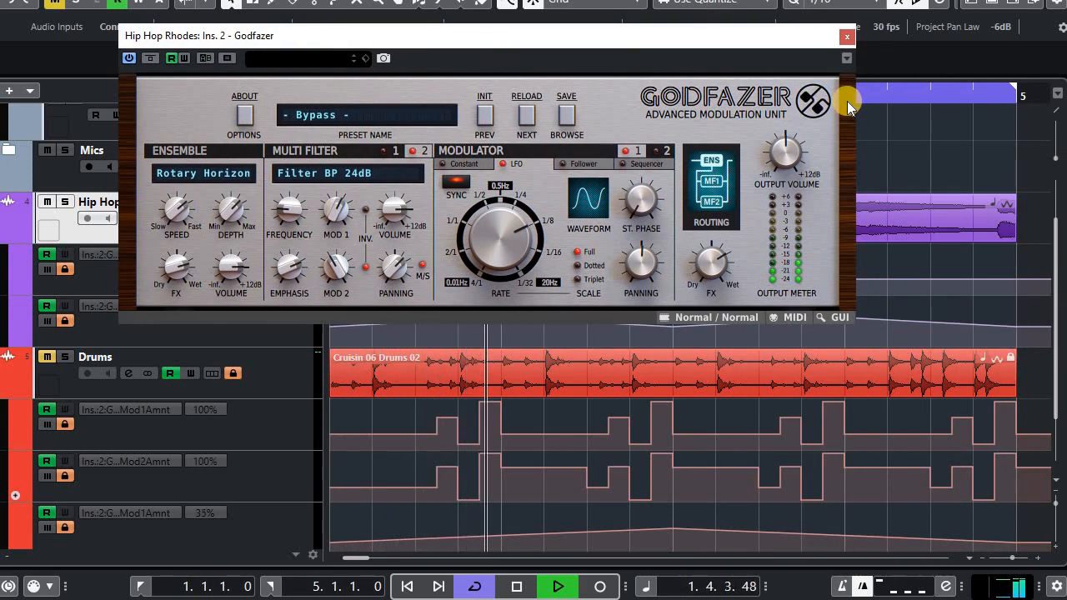
click(852, 37)
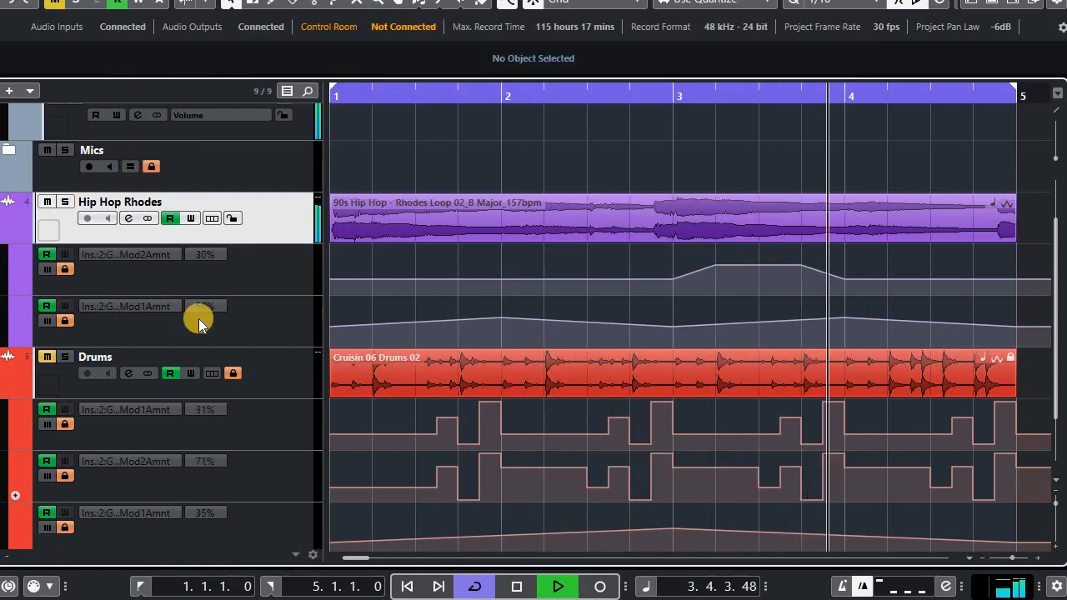
Mute the Rhodes in favour of the Drums track and open the Drums' Godfazer insert above its automation lanes.
click(46, 201)
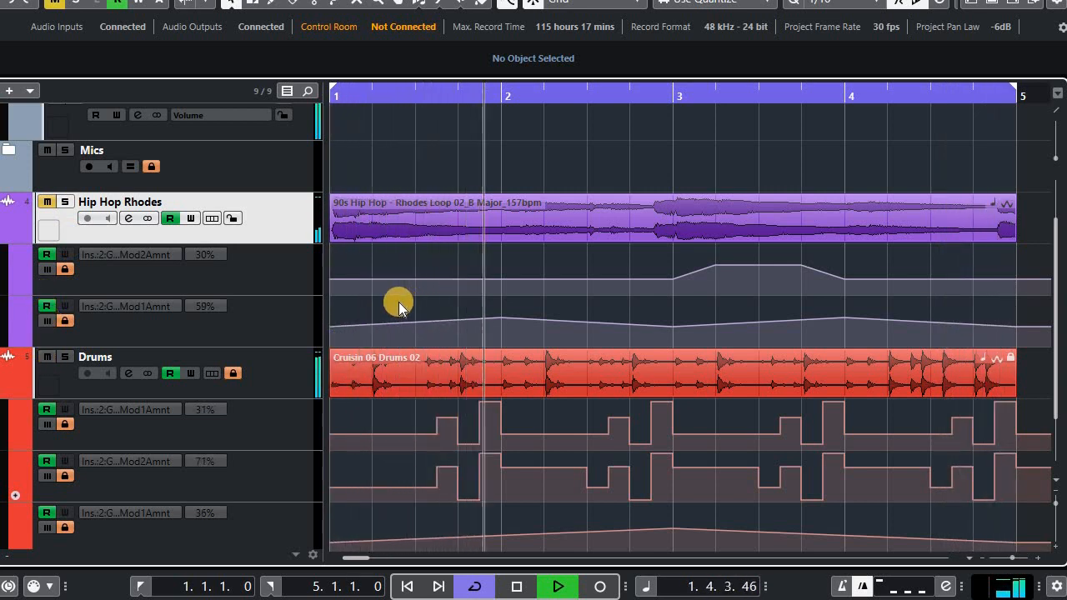
click(129, 374)
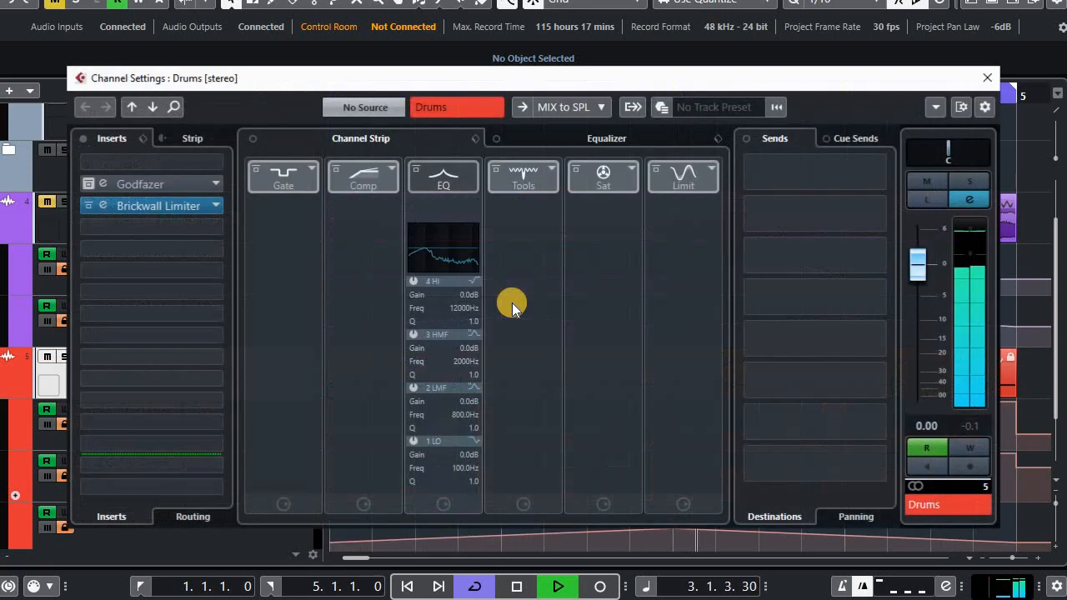
click(104, 189)
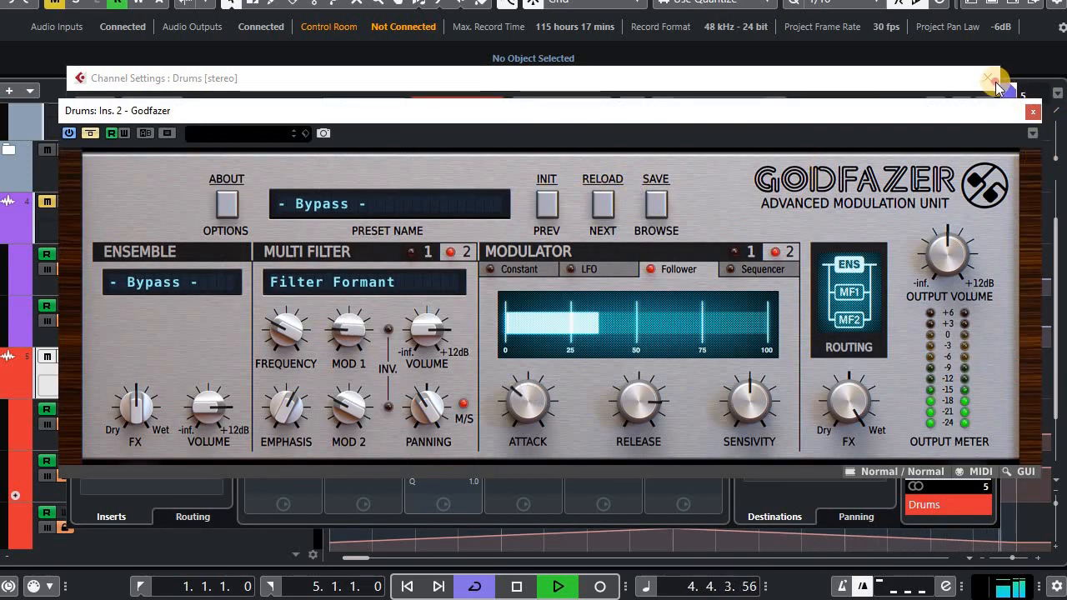
click(990, 79)
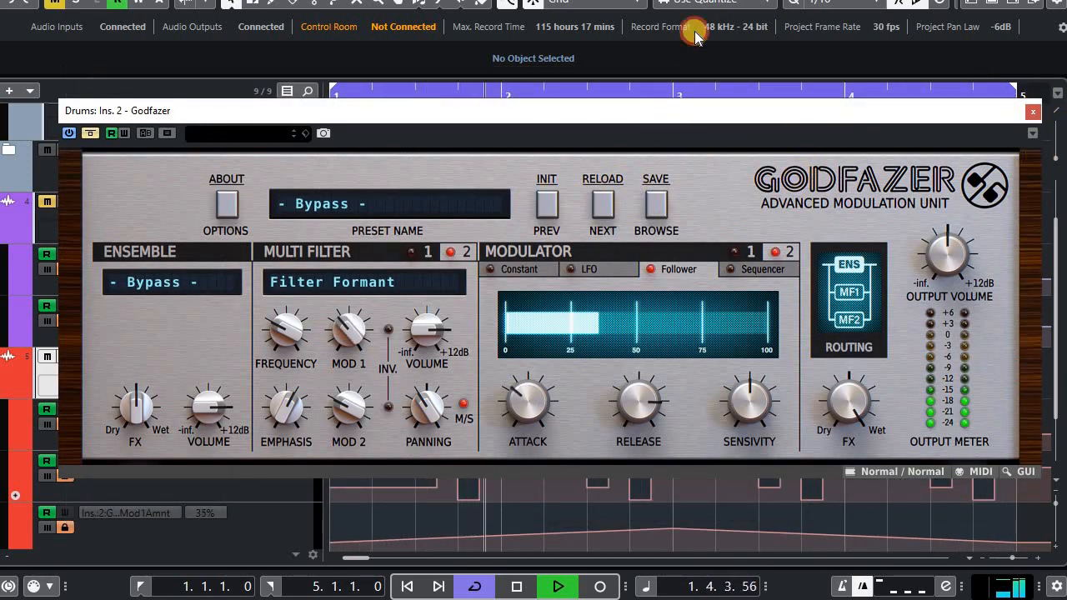
drag(696, 38, 655, 0)
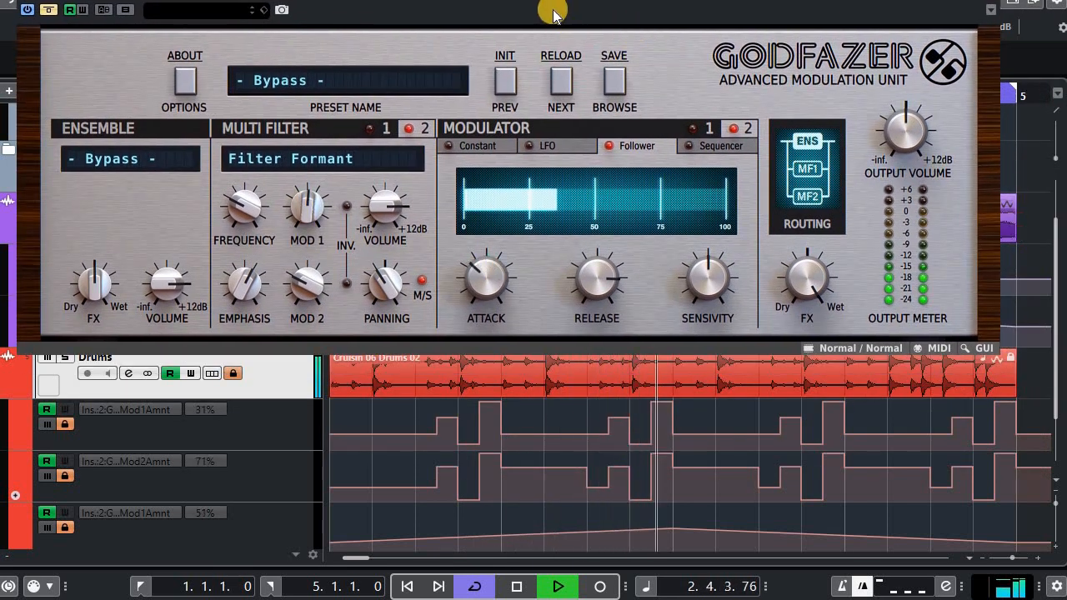
drag(703, 11, 828, 0)
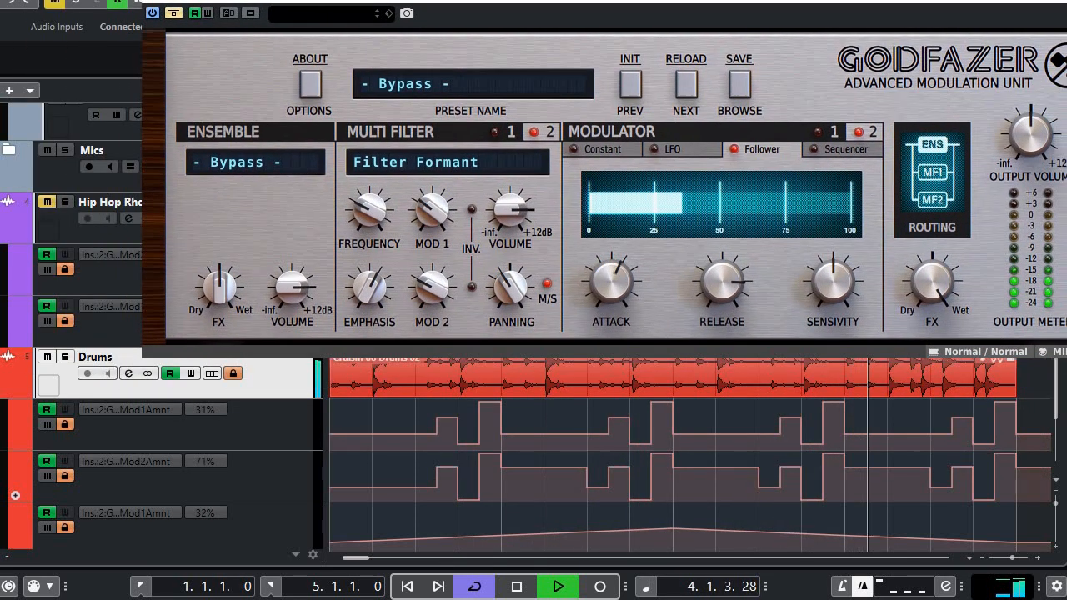
click(48, 424)
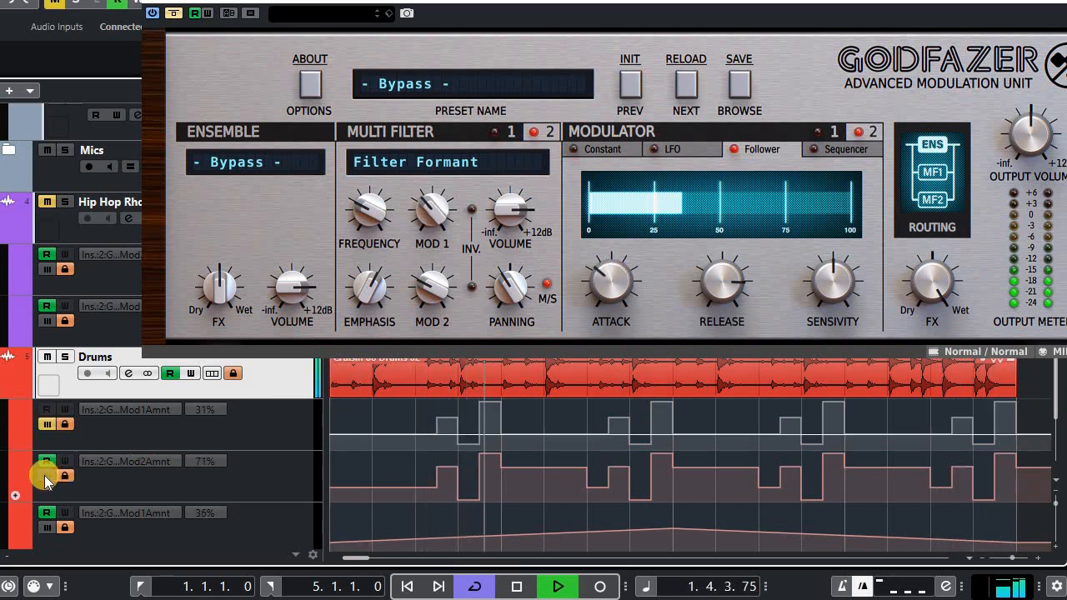
click(47, 476)
key(space)
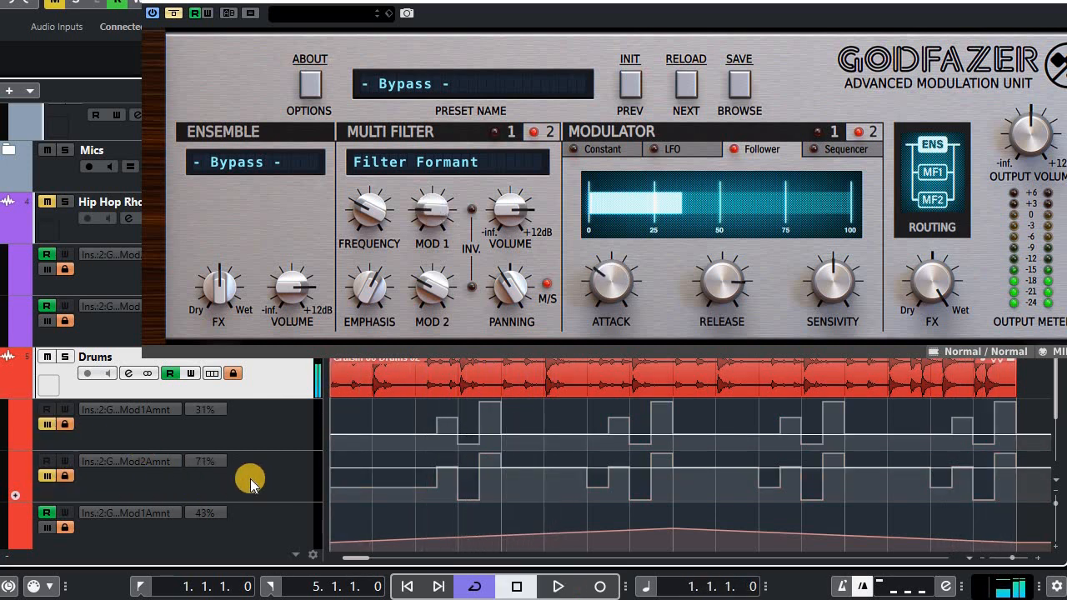
click(41, 478)
click(47, 425)
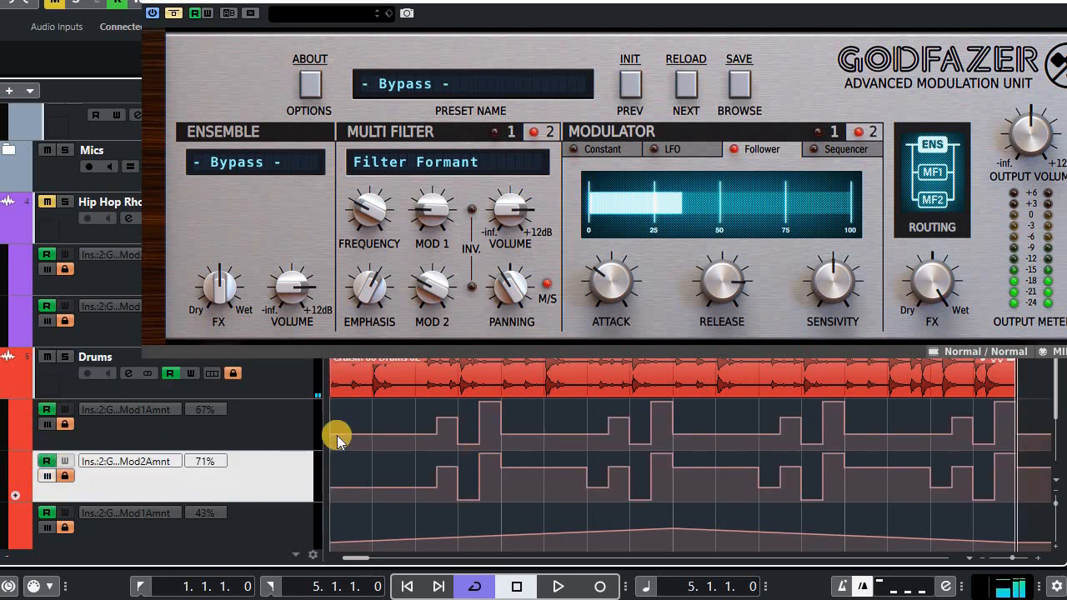
Mute all four automation lanes of the Drums track and take its Godfazer insert out of bypass.
click(47, 424)
click(48, 477)
scroll(283, 422, down, 2)
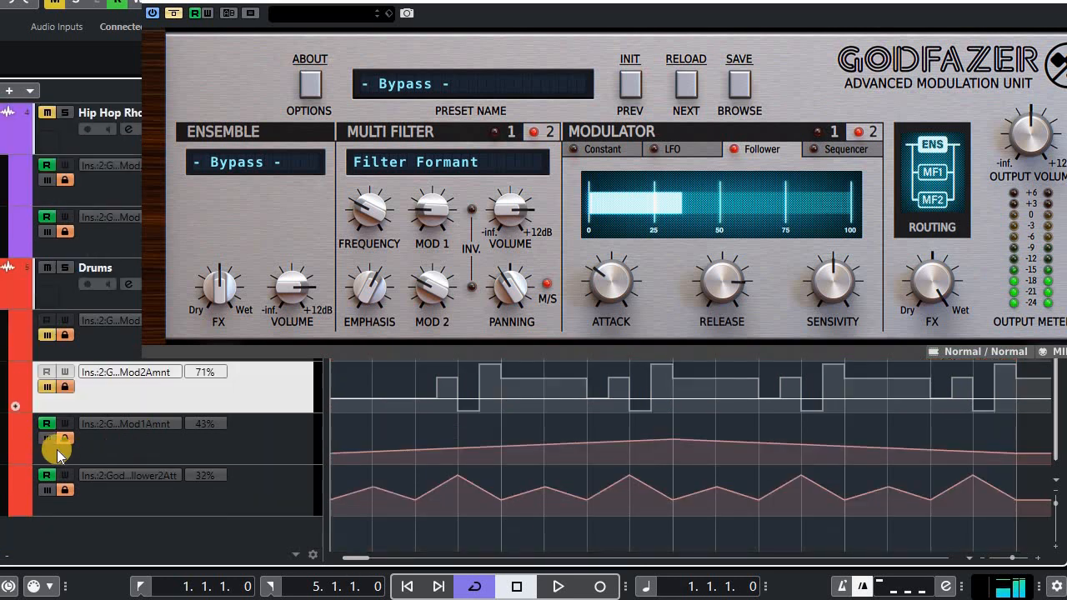
click(46, 424)
click(47, 478)
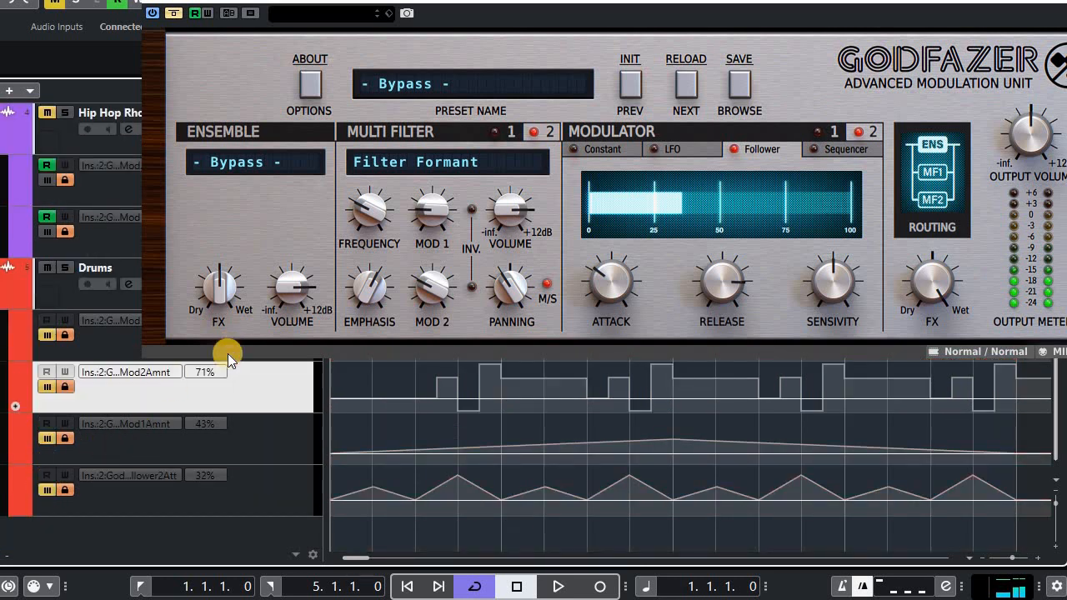
click(174, 13)
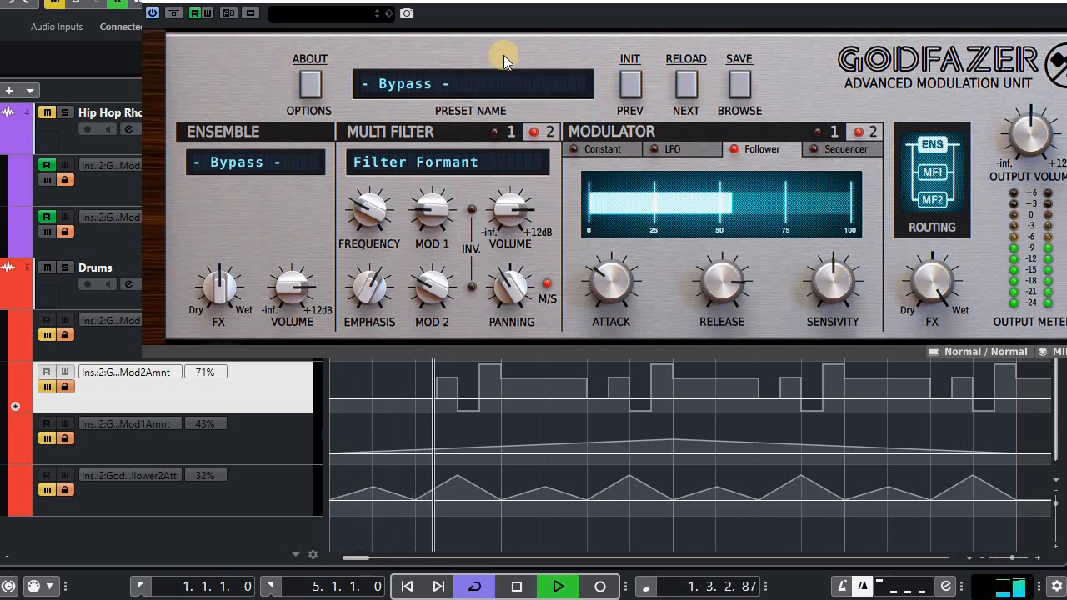
Bring the whole plug-in window into view and look through the Ensemble models while keeping the section bypassed.
drag(489, 1, 452, 44)
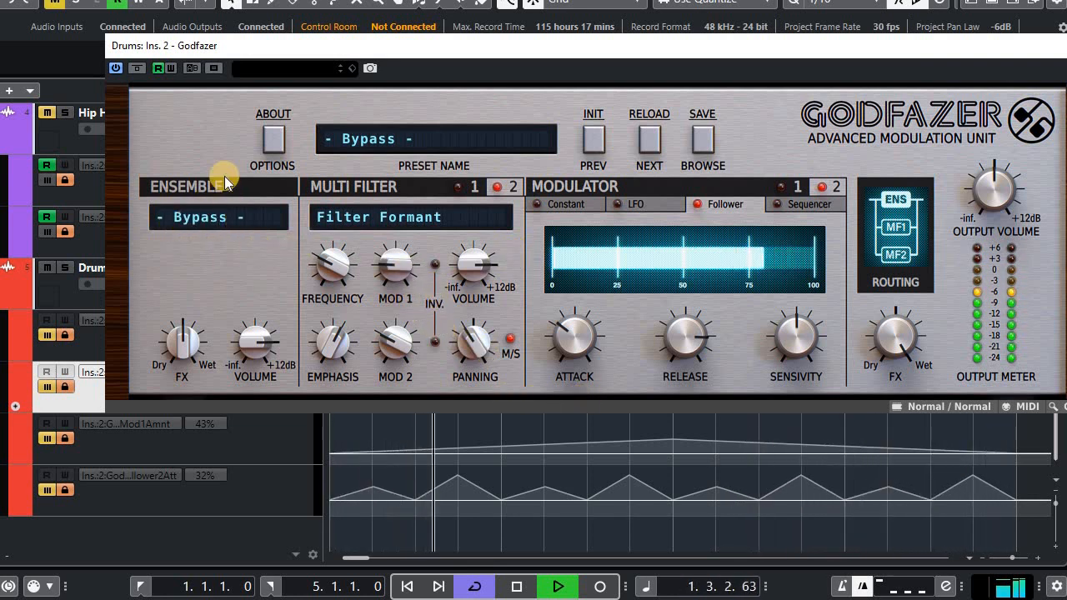
click(208, 218)
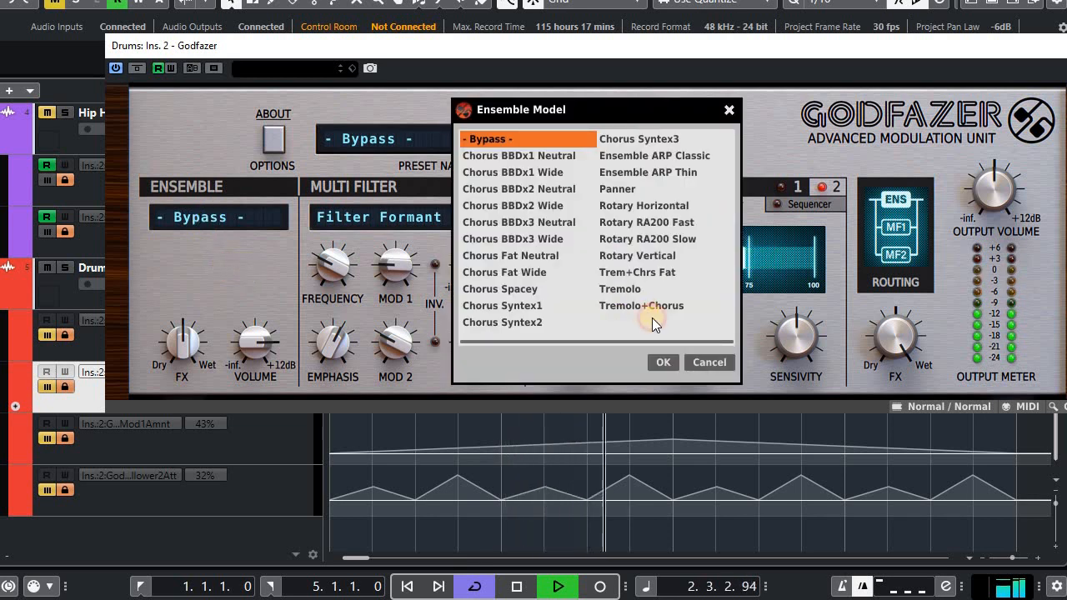
click(710, 362)
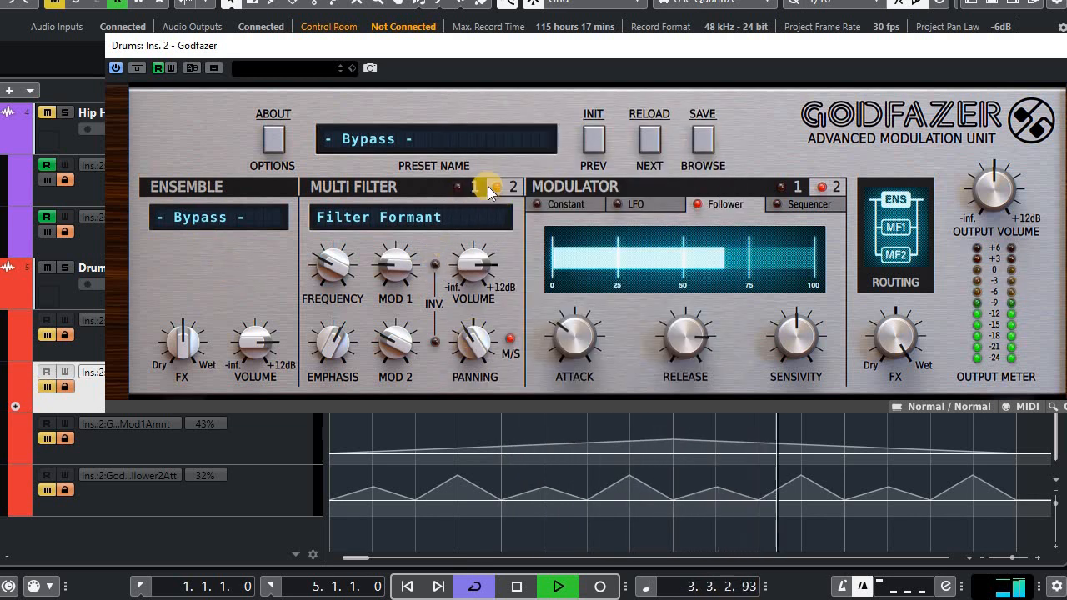
Compare the settings of Multi Filter 1 and Multi Filter 2, including their frequency controls.
click(473, 187)
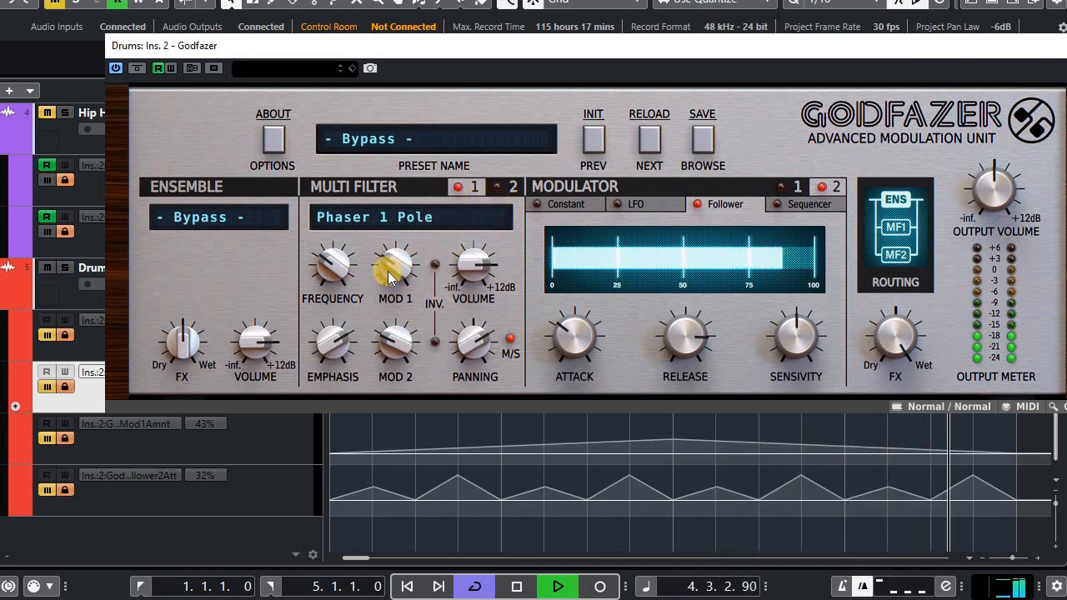
drag(331, 266, 396, 261)
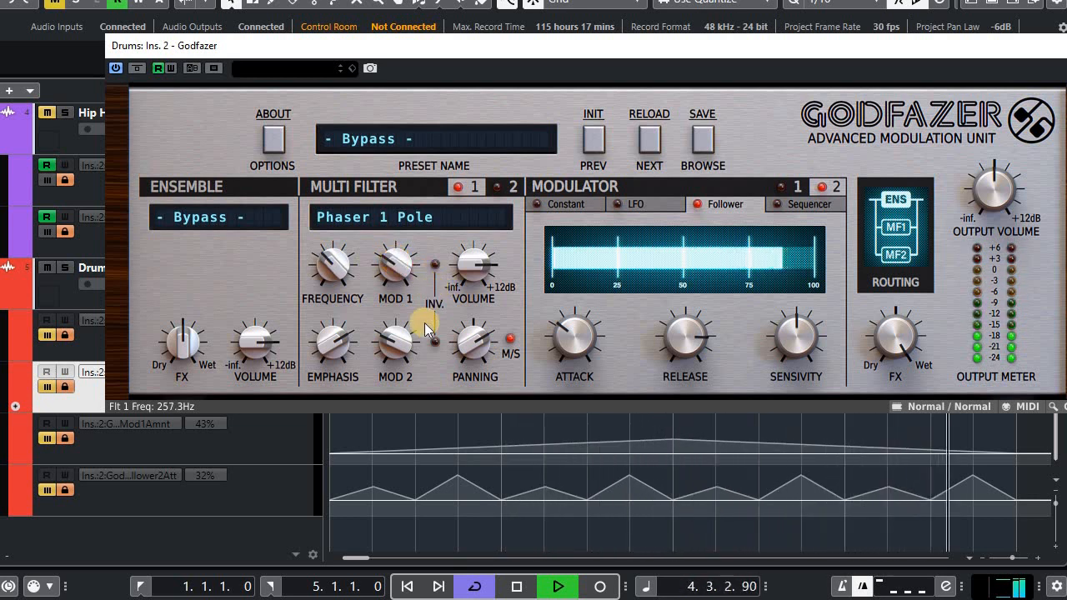
click(515, 186)
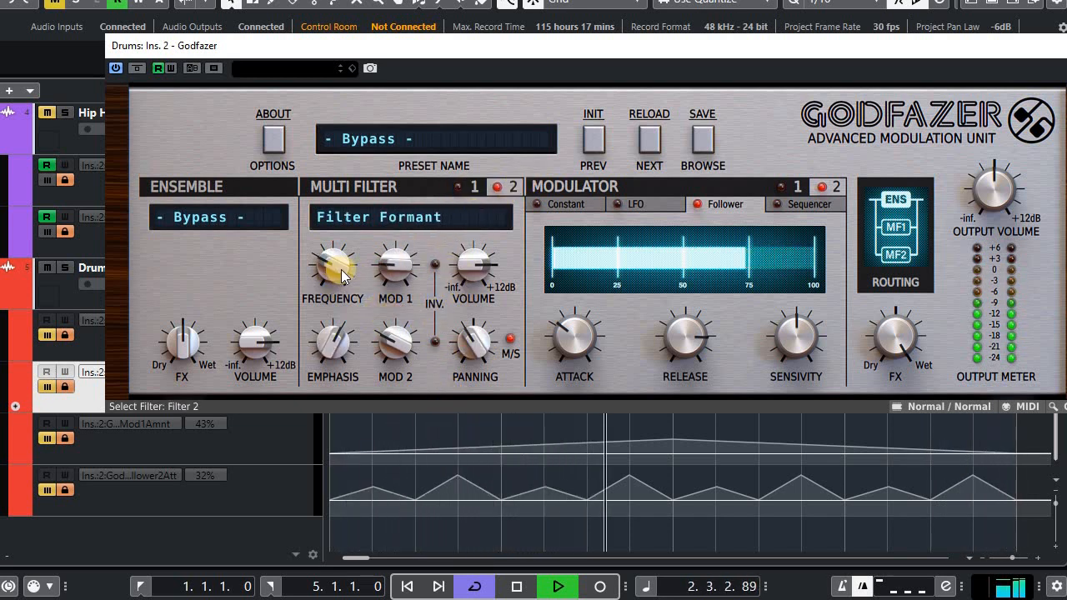
mouse_move(344, 277)
mouse_down()
mouse_move(321, 267)
mouse_move(370, 183)
mouse_move(357, 263)
mouse_up()
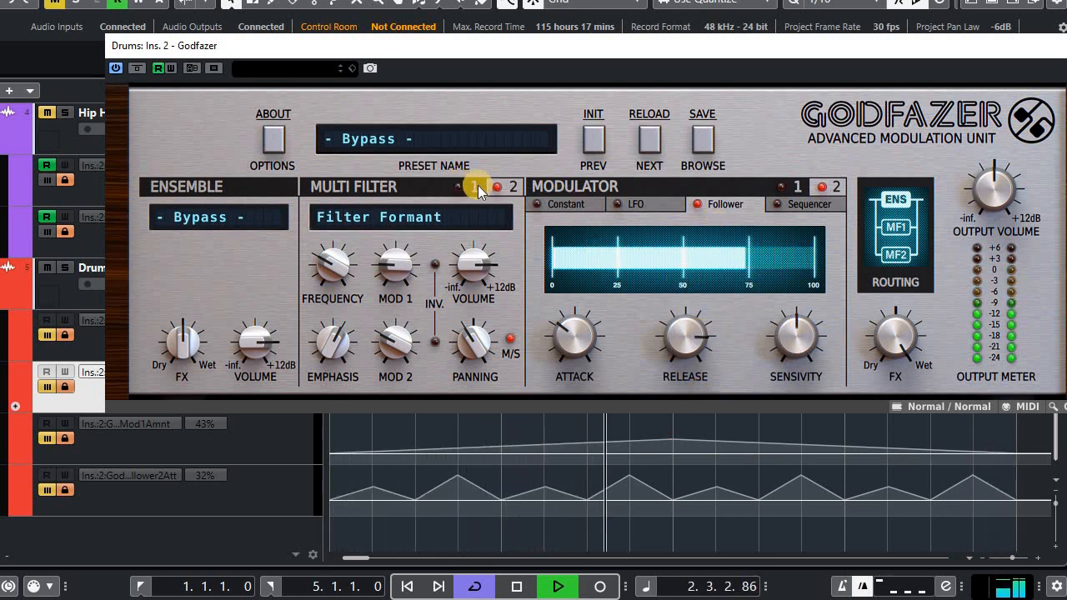
Lower Modulator 2's Follower attack to 26% and check its LFO mode before returning it to Follower.
click(795, 189)
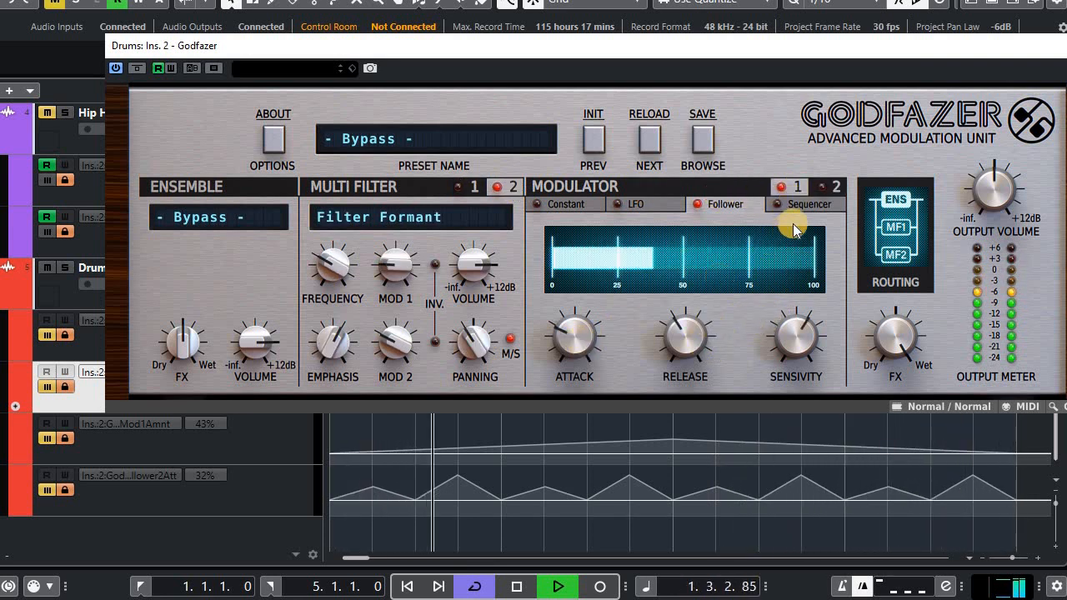
click(837, 185)
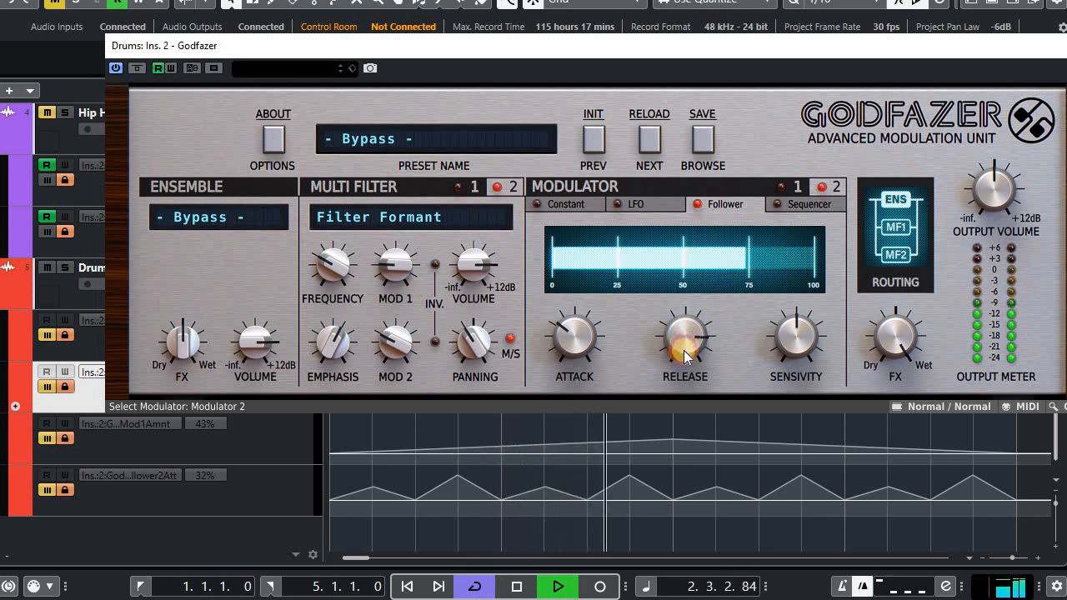
drag(684, 350, 634, 350)
drag(583, 321, 647, 194)
click(646, 200)
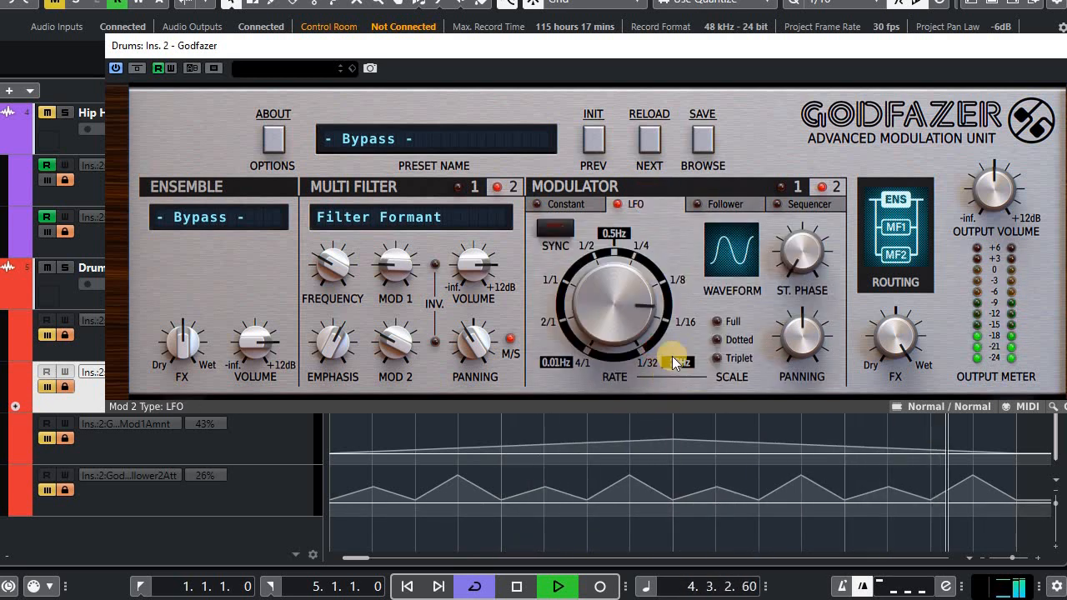
click(722, 206)
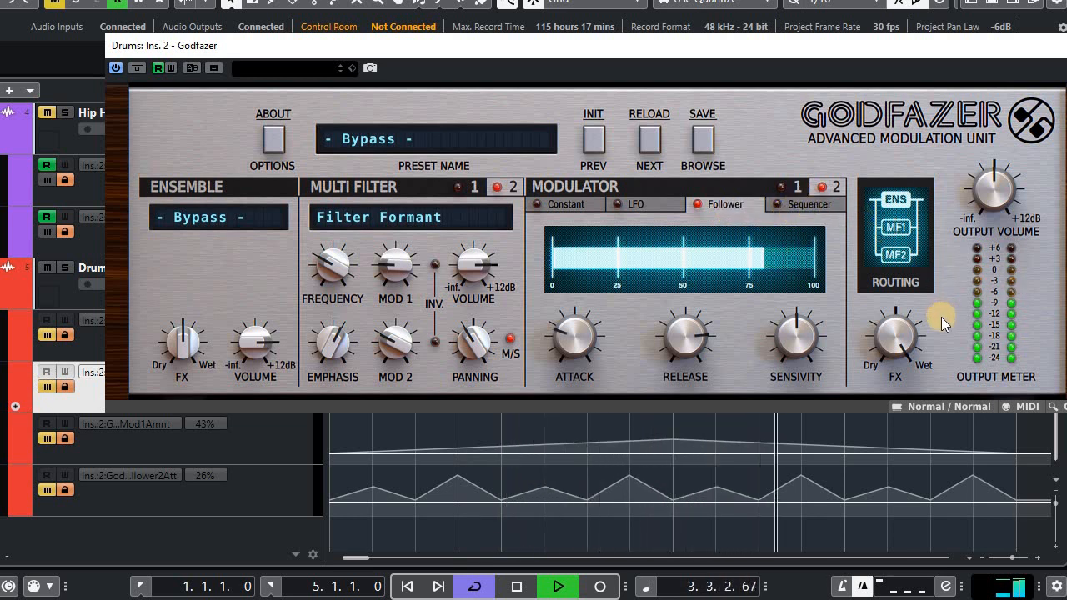
Try the route chaining MF1 into MF2 and the one chaining MF1 into the ensemble, and restore the Parallel signal route.
click(904, 232)
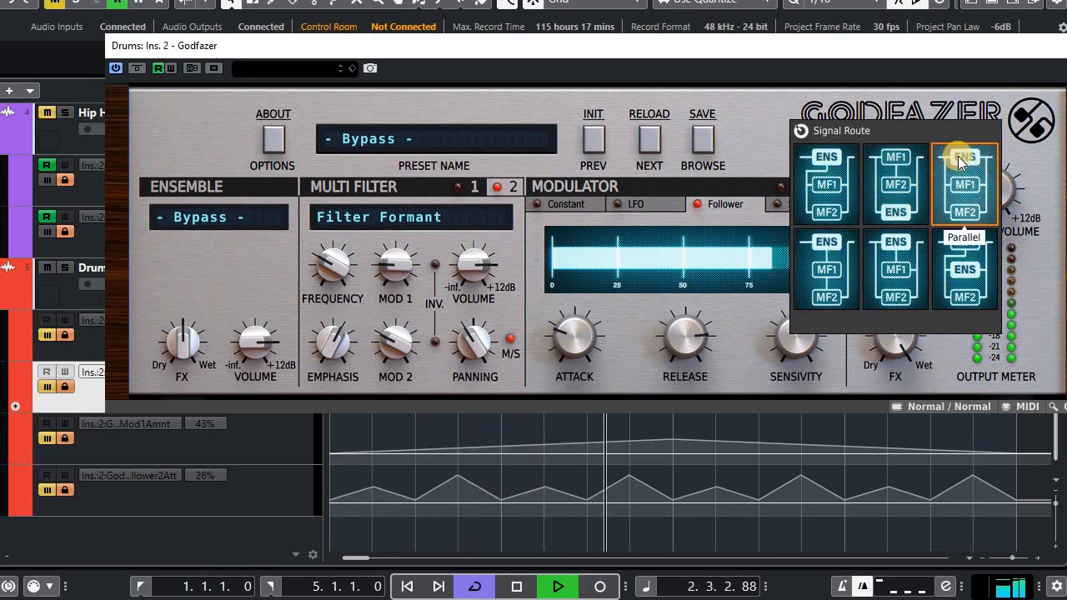
click(907, 169)
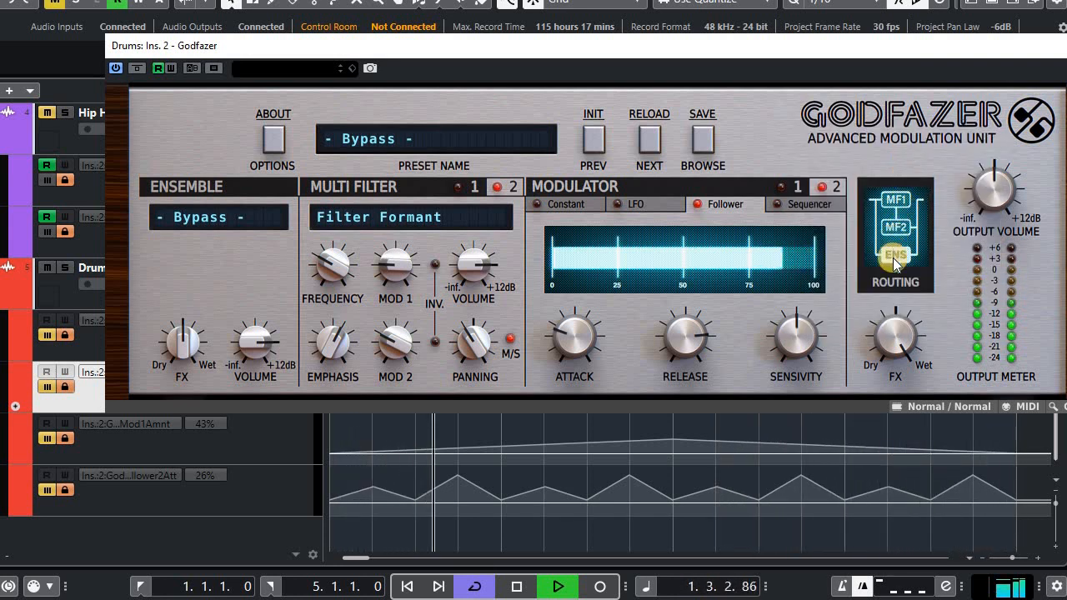
click(895, 252)
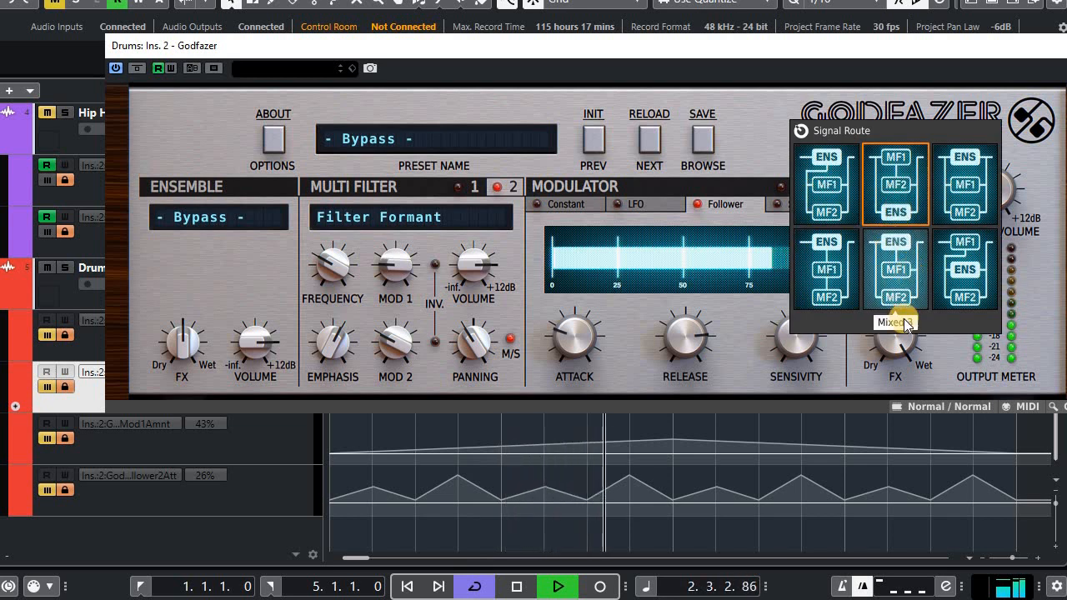
click(950, 240)
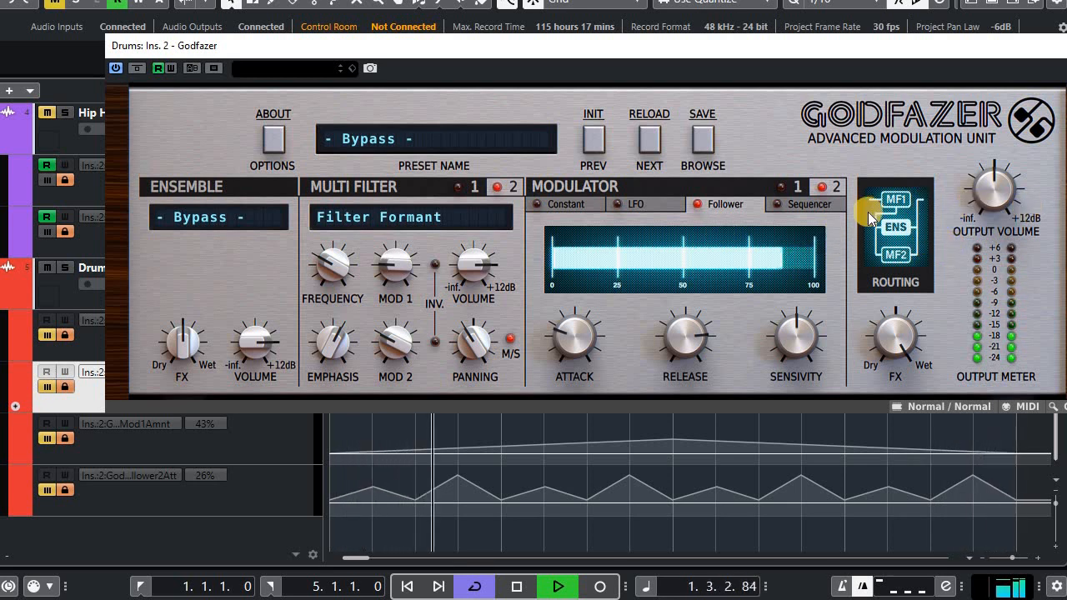
click(479, 187)
click(508, 189)
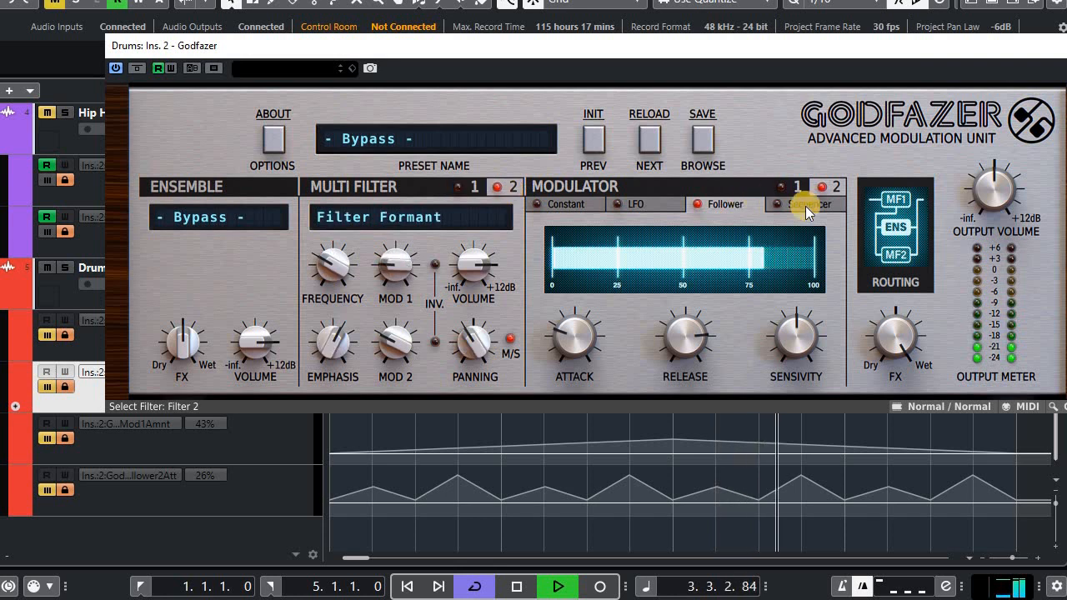
click(905, 227)
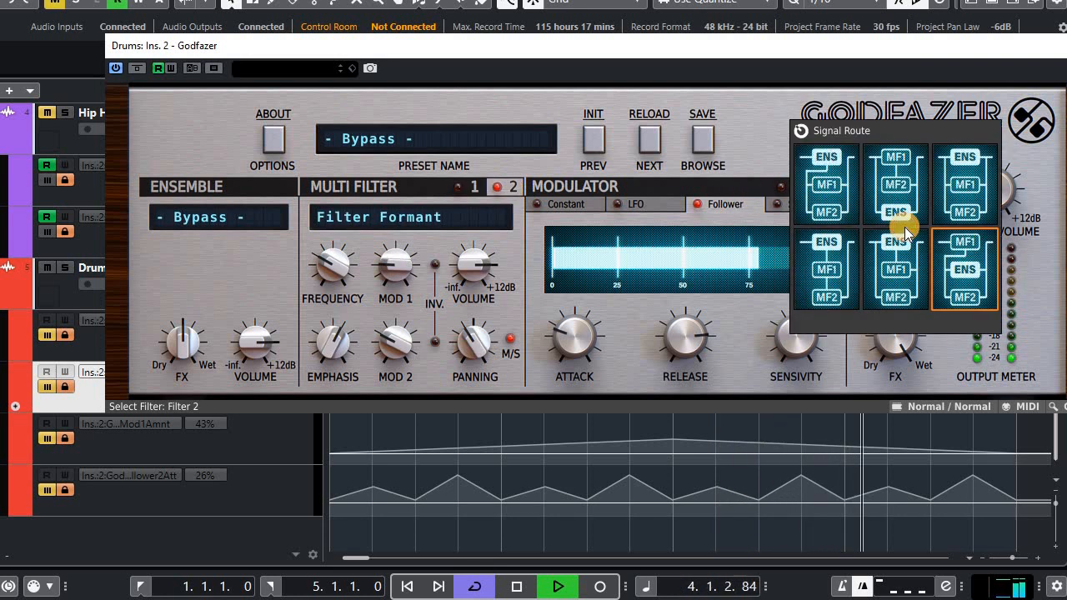
click(965, 199)
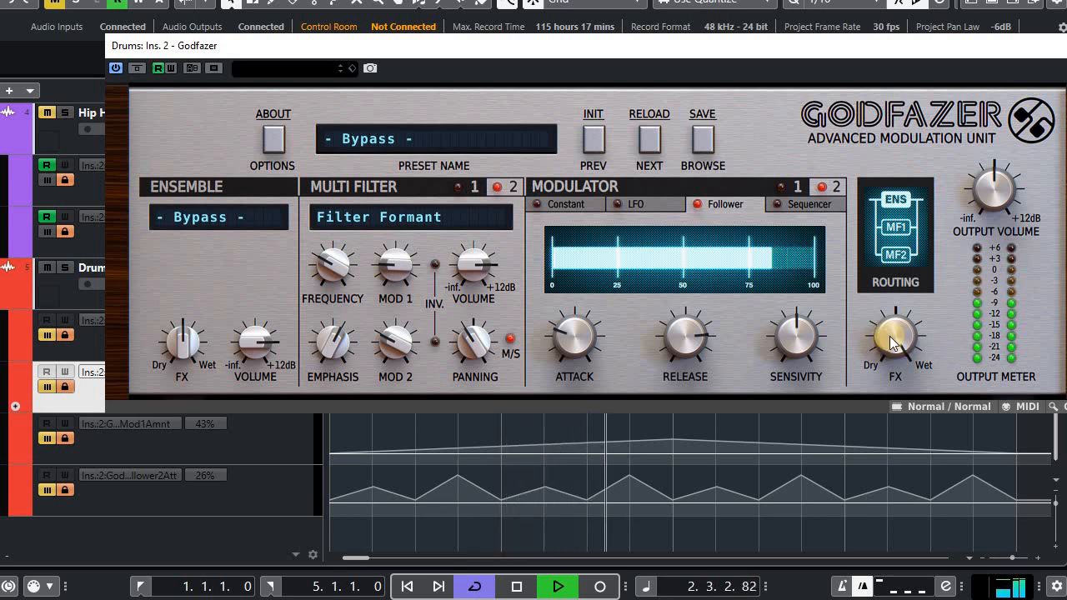
drag(892, 334, 929, 310)
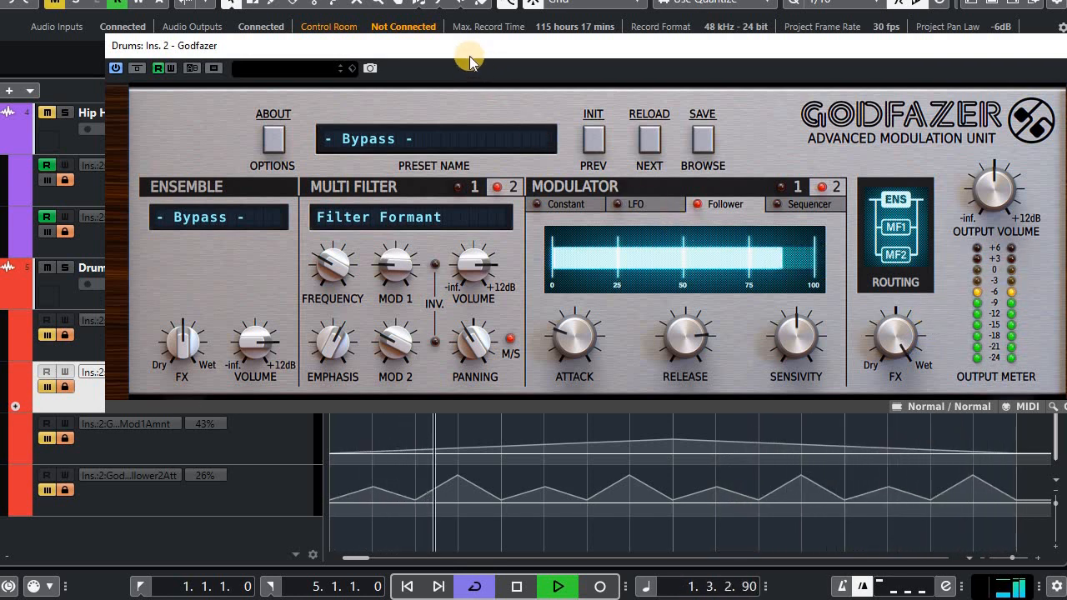
Move the plug-in window clear of the track list and stop playback at the project start.
drag(563, 50, 788, 45)
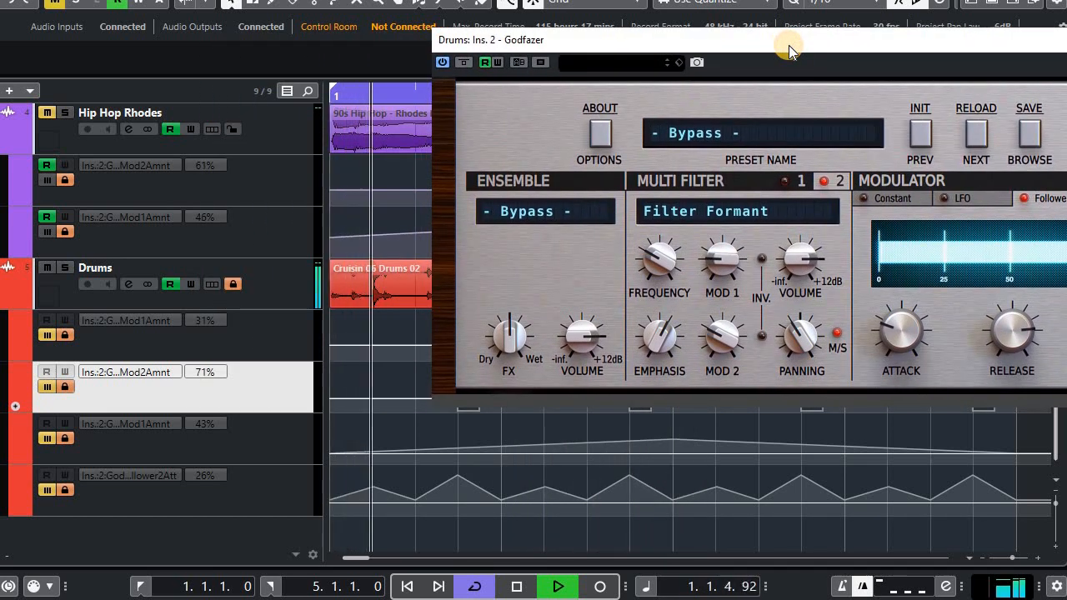
key(space)
key(KP_Decimal)
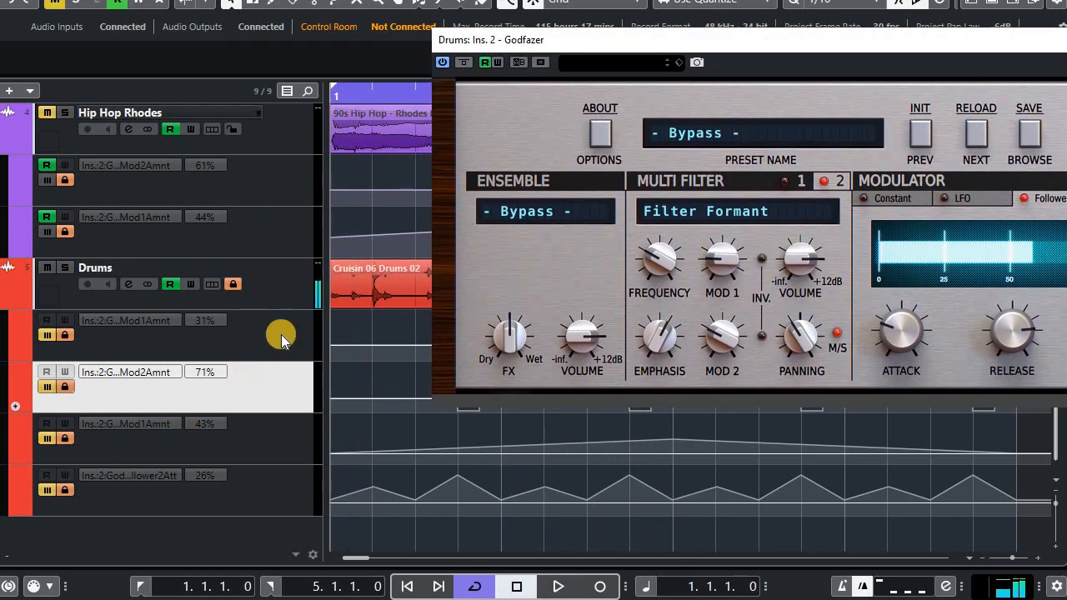
Unmute the Drums' Flt 1 Mod 1 Amnt automation lane and show Multi Filter 1 in the plug-in.
click(167, 325)
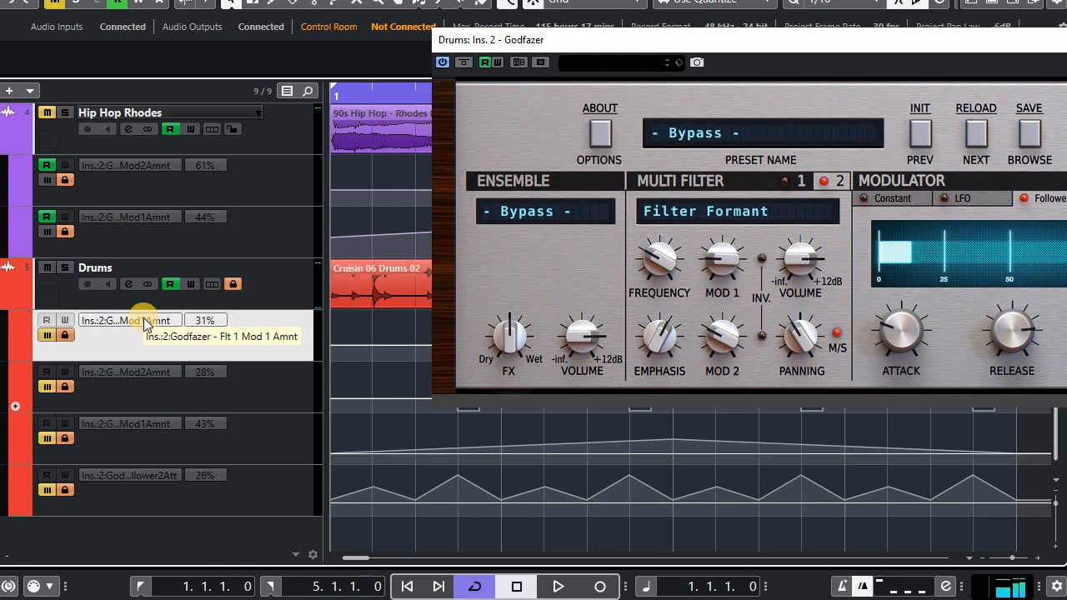
click(795, 177)
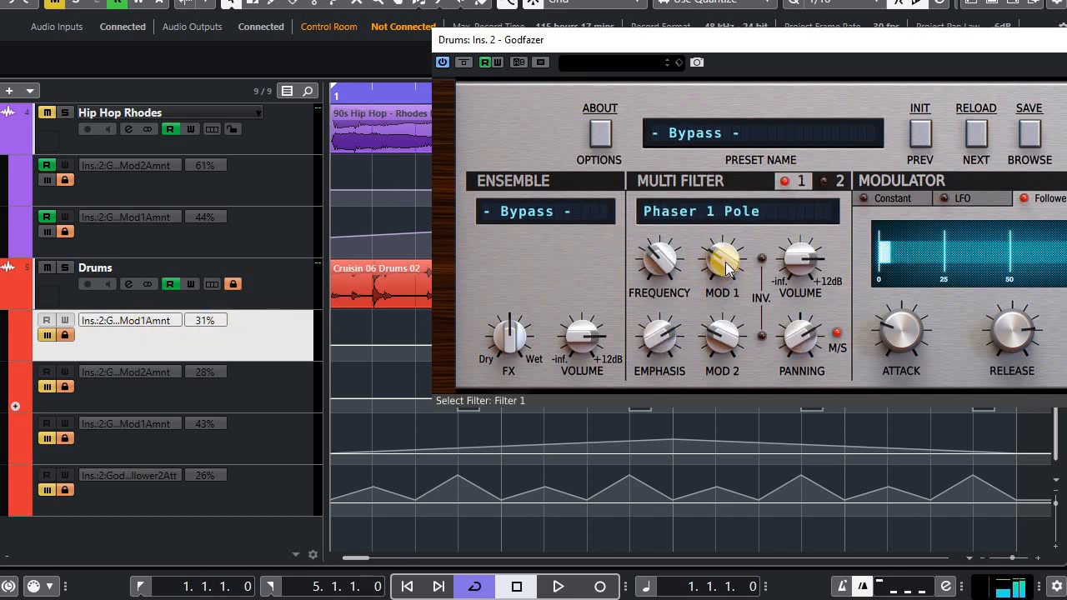
click(47, 335)
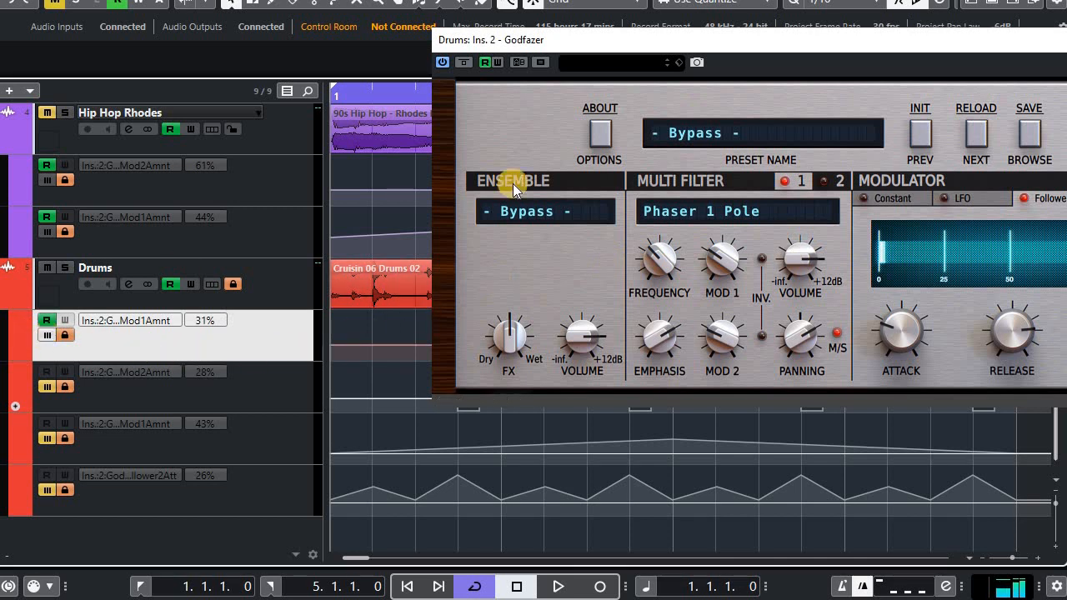
Set the plug-in's skin size to Small and place its window clear of the Drums track and its automation lanes.
drag(626, 34, 188, 0)
click(953, 339)
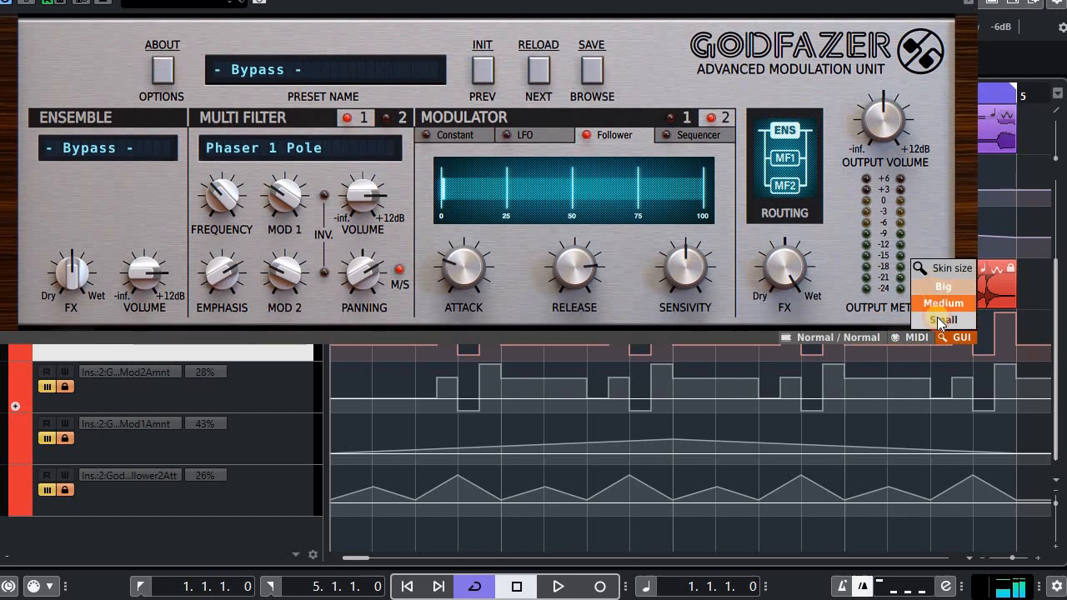
click(942, 318)
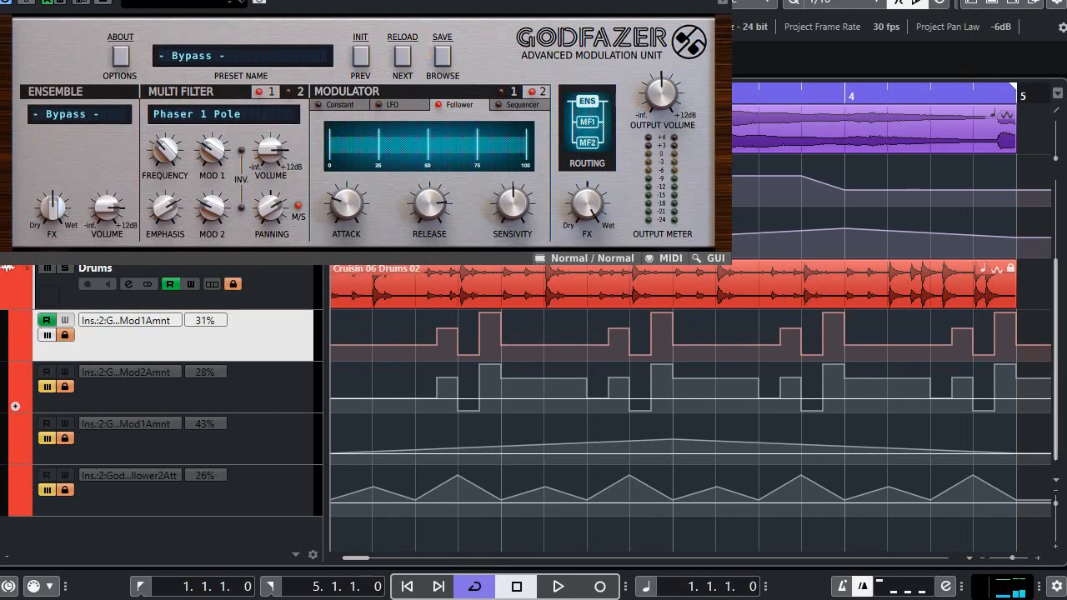
drag(476, 0, 796, 0)
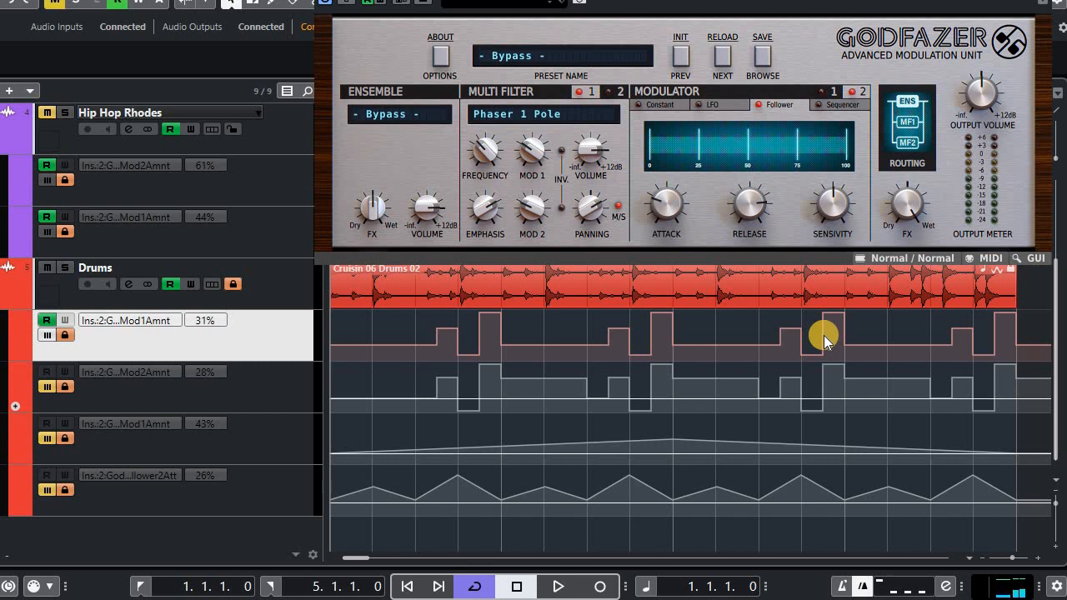
Compare the drum loop with the Flt 1 Mod 1 Amnt automation active and muted, and leave the lane active.
key(space)
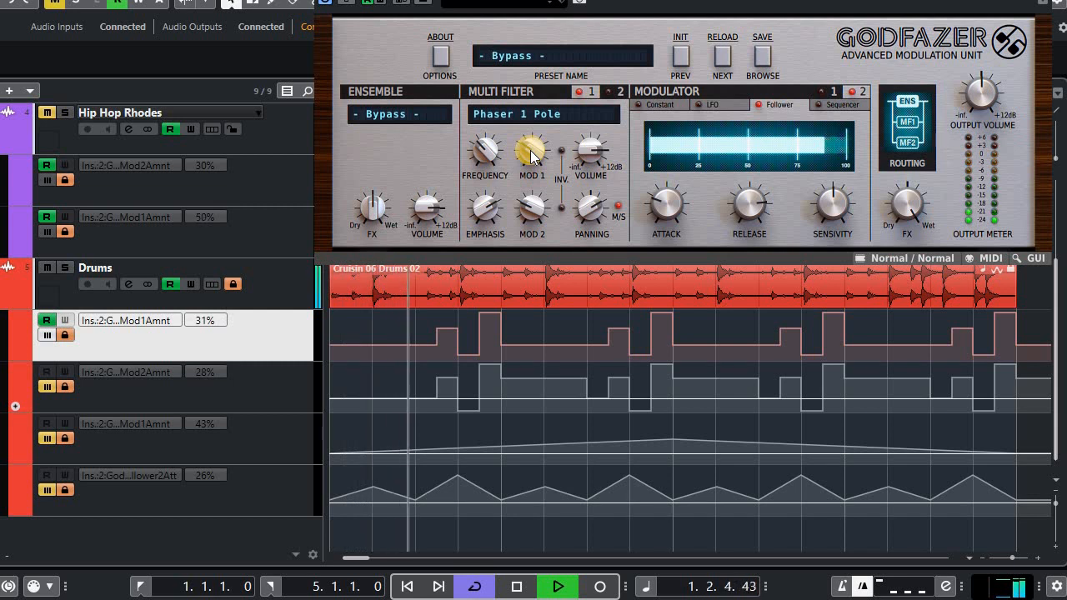
key(space)
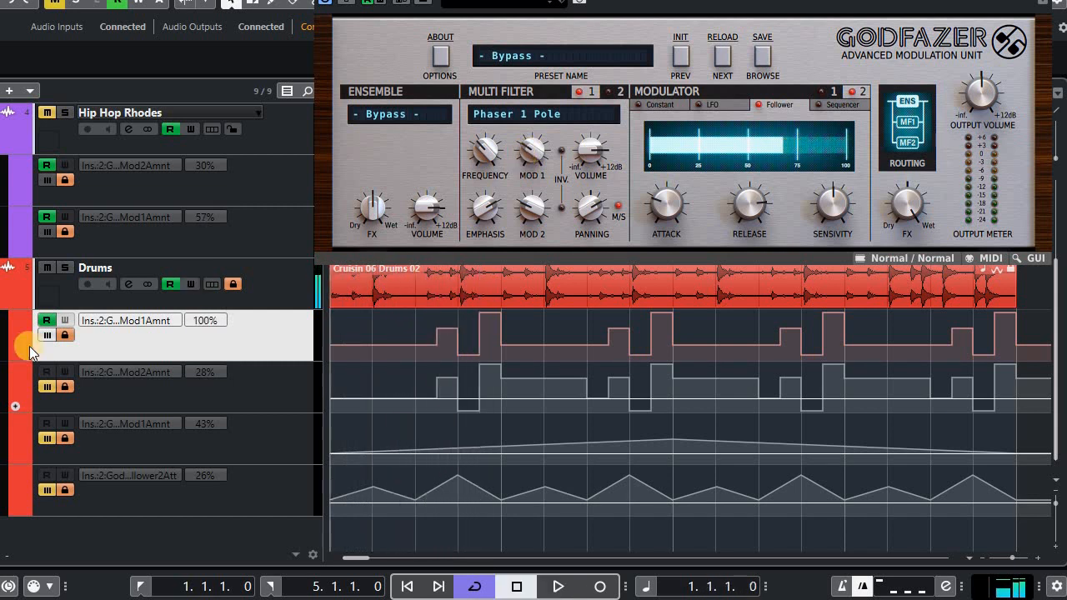
click(46, 321)
key(space)
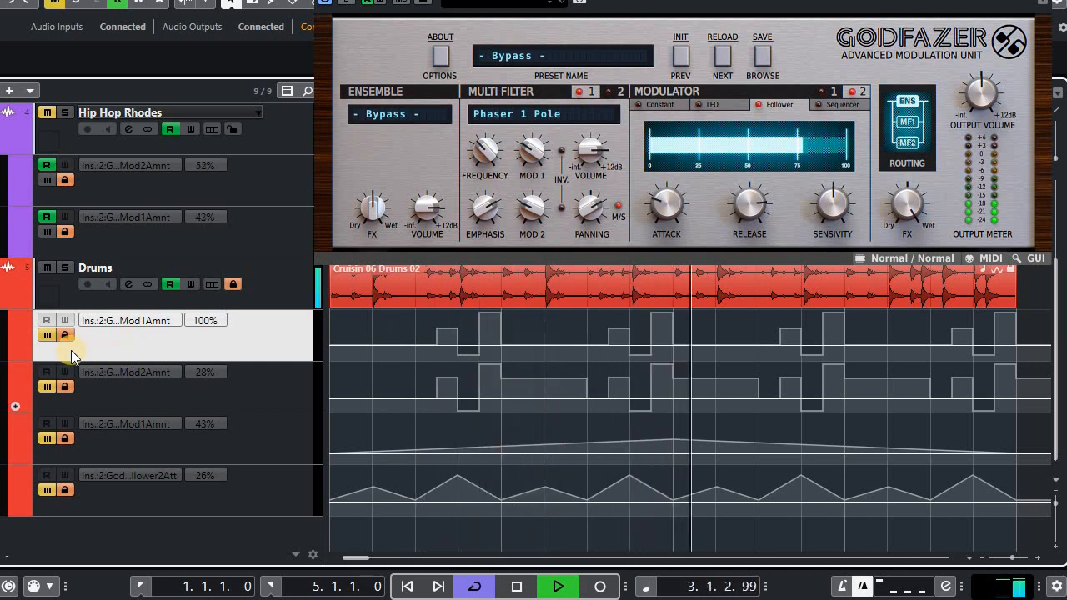
key(space)
click(47, 335)
key(space)
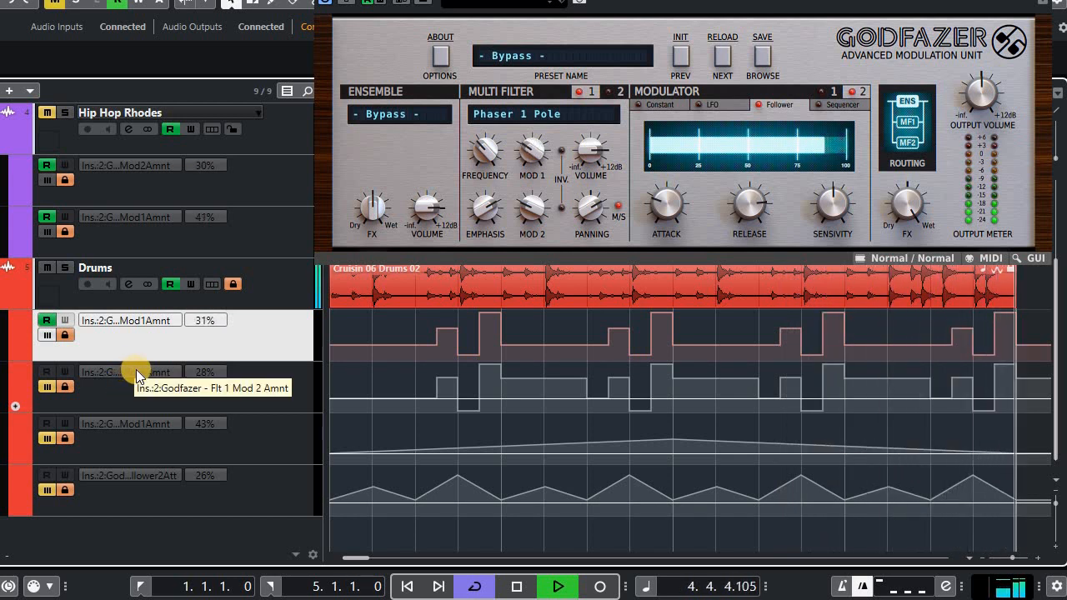
key(space)
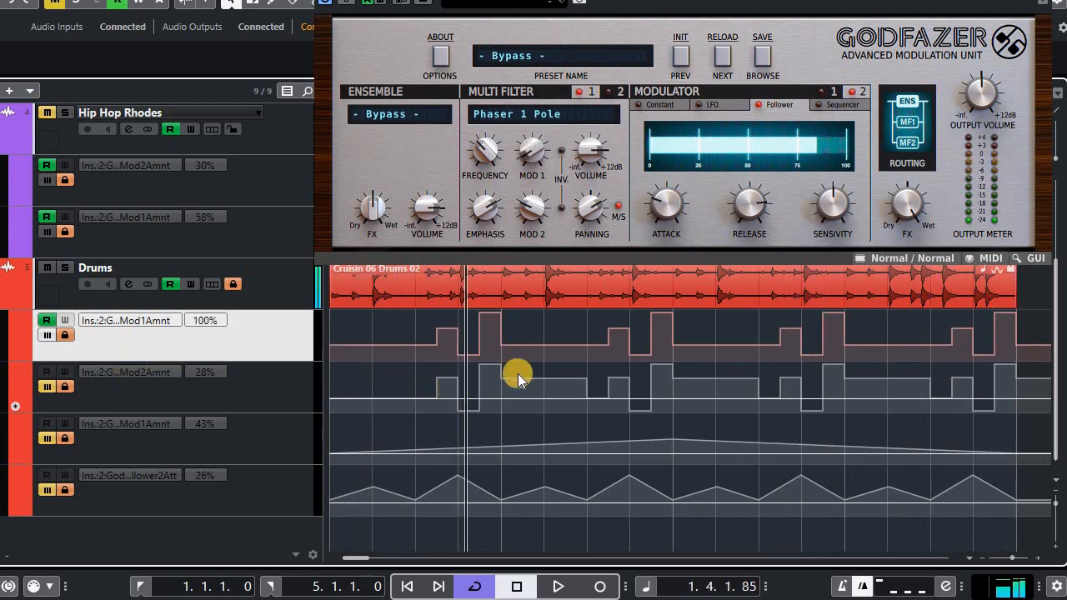
key(Home)
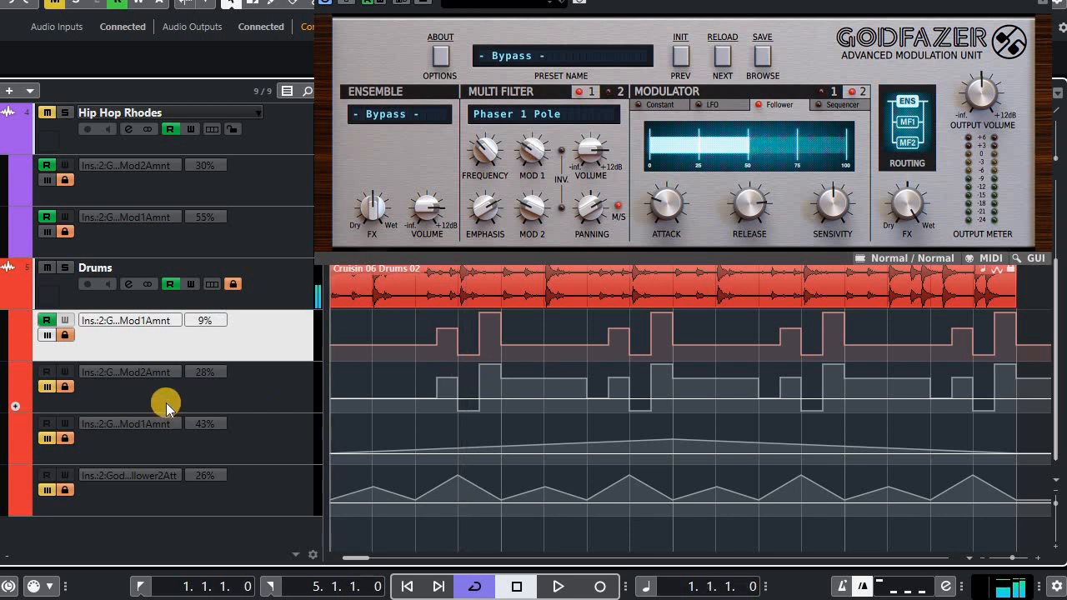
Unmute the Drums' Flt 1 Mod 2 Amnt automation lane and play the loop from the start.
click(46, 387)
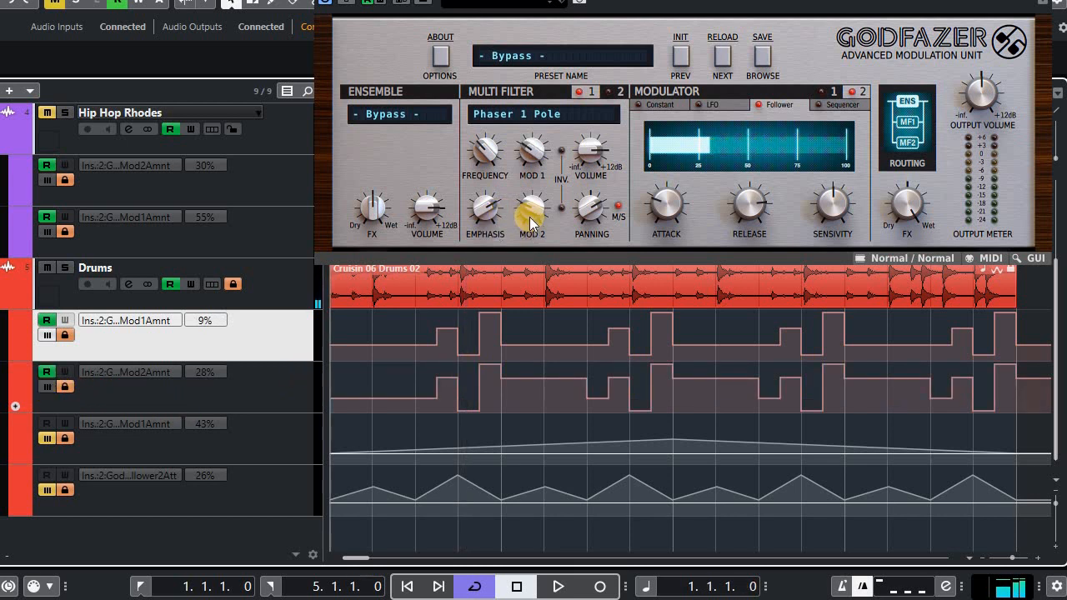
key(space)
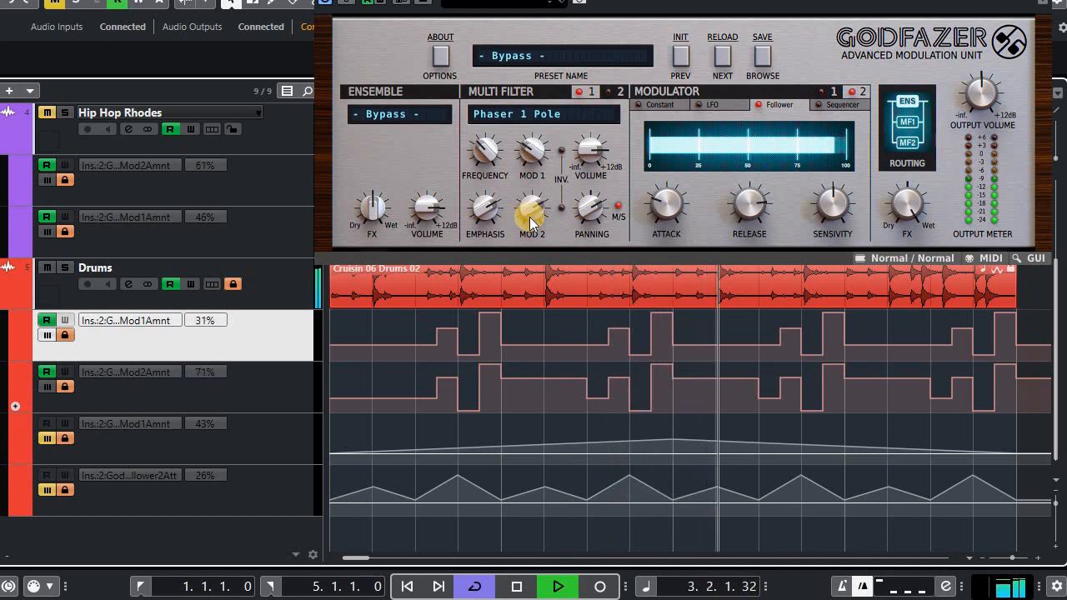
Stop playback, enlarge the Drums' Flt 1 Mod 2 Amnt automation lane and move the plug-in window aside to expose the lanes.
key(space)
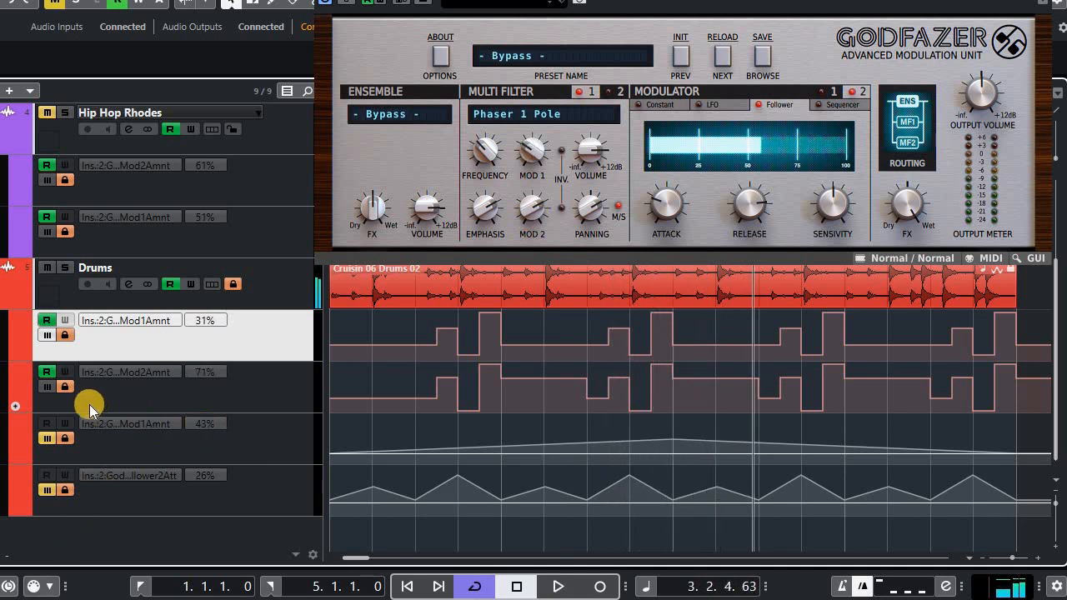
drag(299, 413, 300, 565)
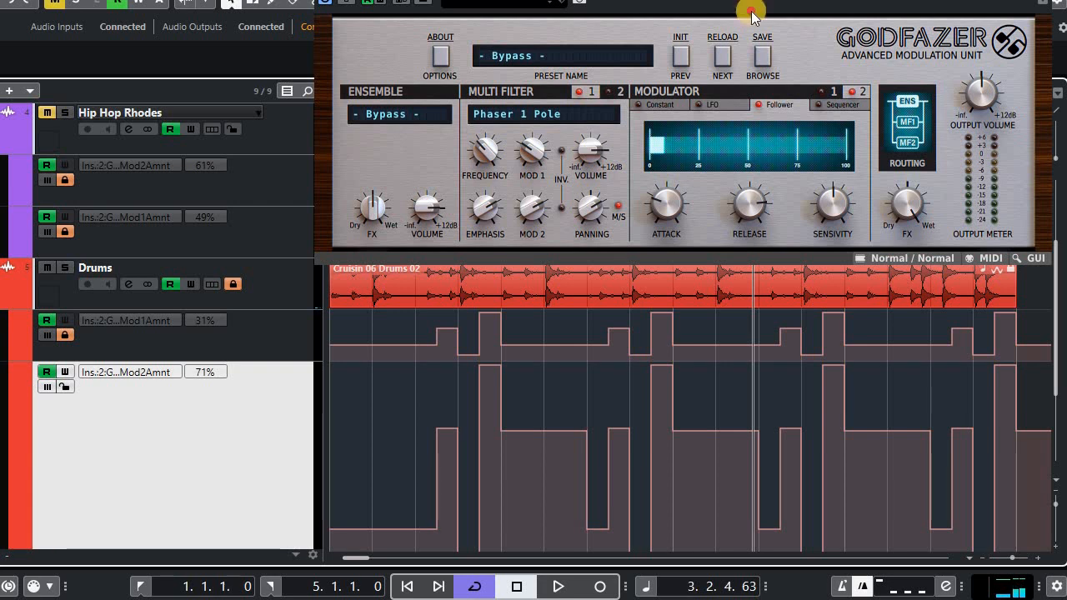
drag(752, 14, 1020, 45)
drag(958, 28, 998, 11)
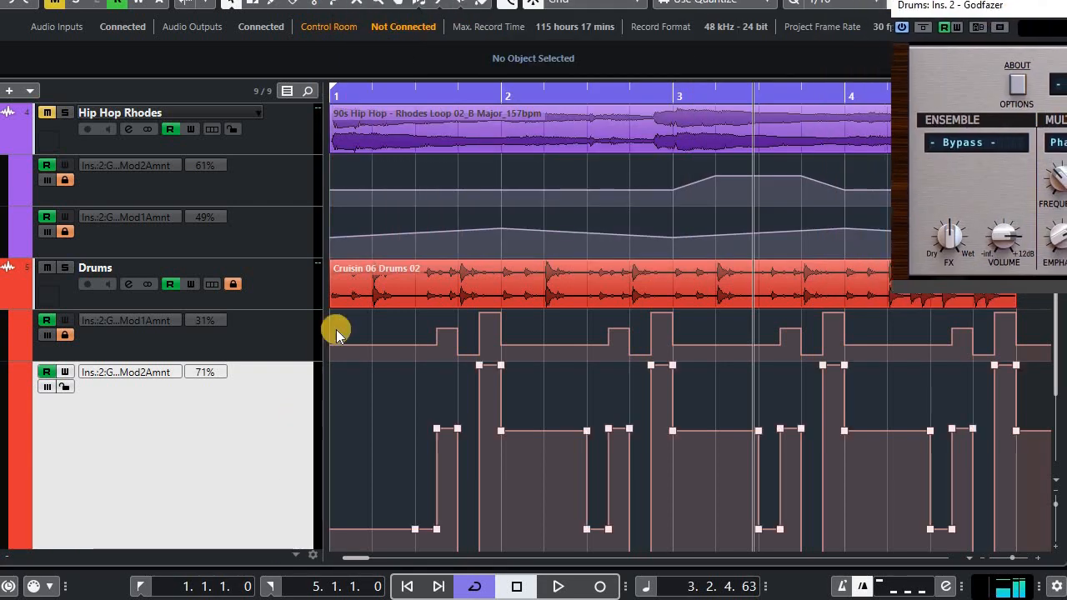
Play the drum loop from around beat 3 of bar 1 to the start of bar 2.
click(430, 95)
key(space)
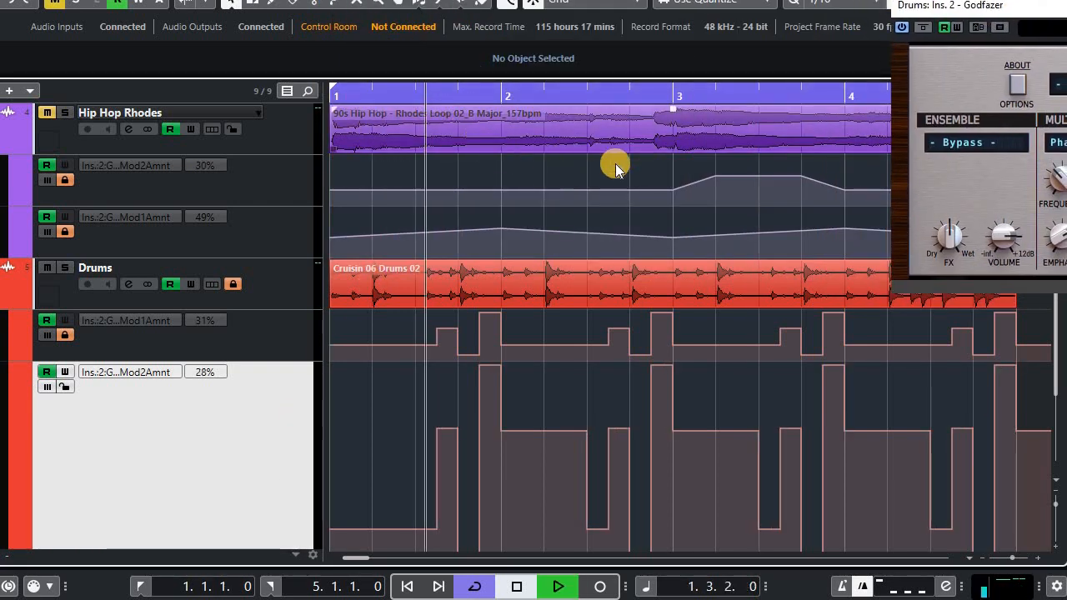
key(space)
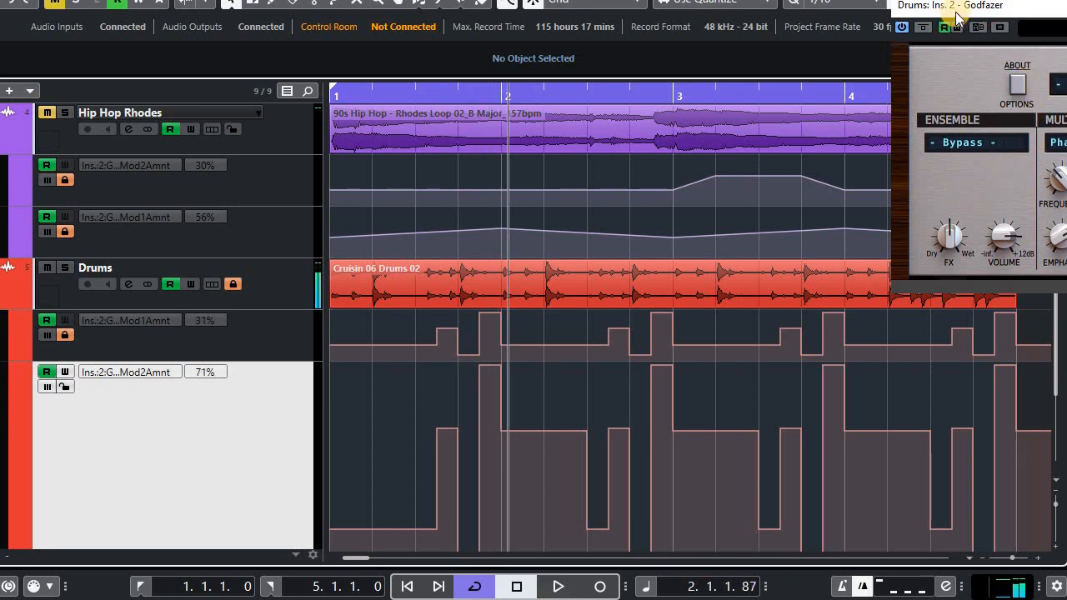
Mute the Flt 1 Mod 2 Amnt lane, vary the Mod 2 amount during playback up to 50%, and unmute the lane.
drag(956, 13, 289, 61)
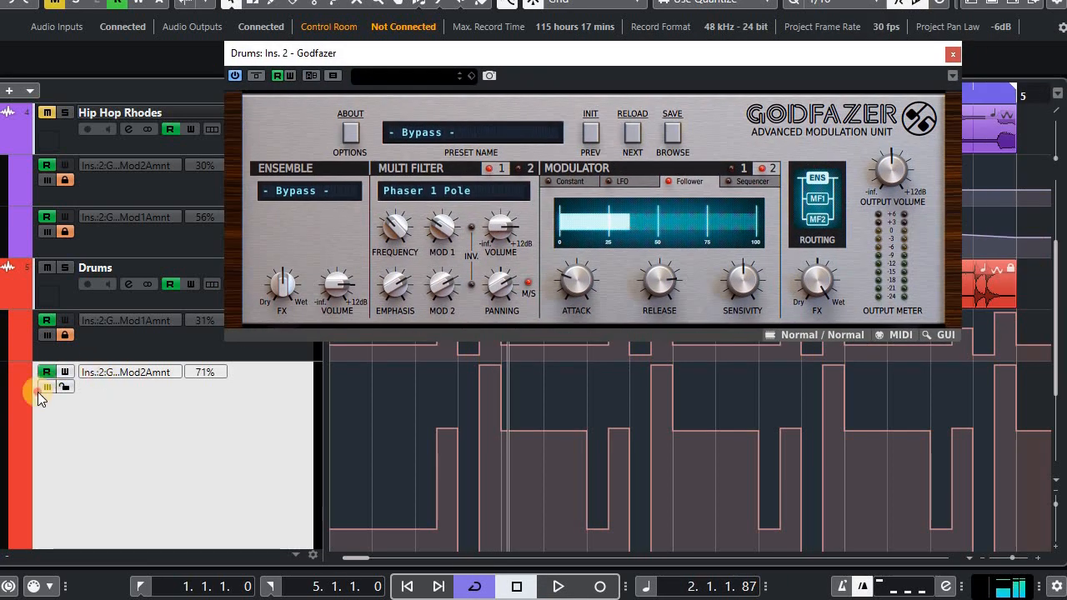
click(38, 390)
key(space)
drag(449, 291, 541, 356)
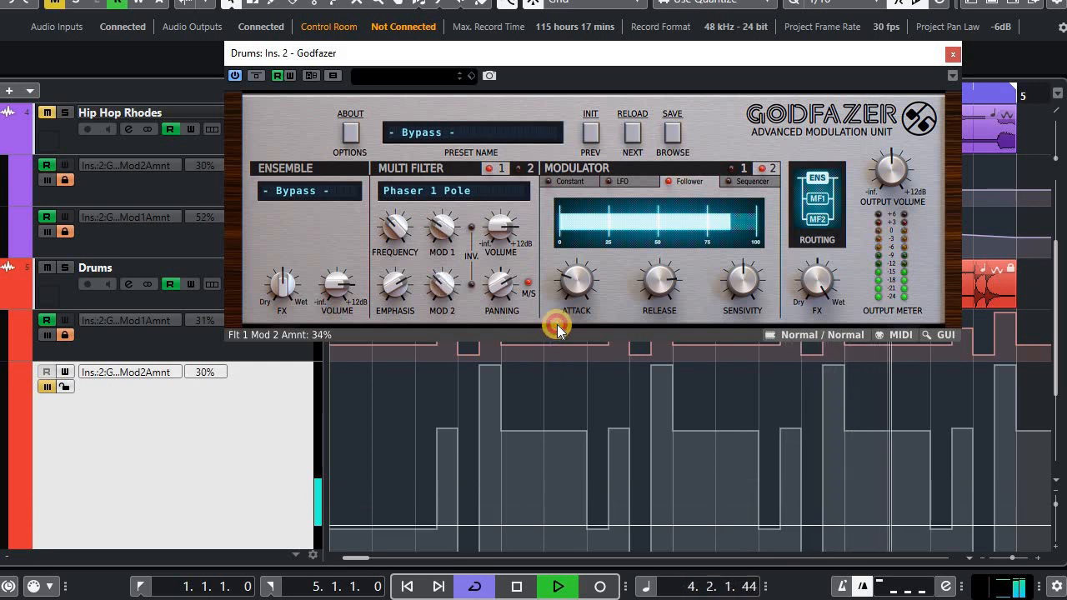
drag(571, 280, 647, 327)
key(space)
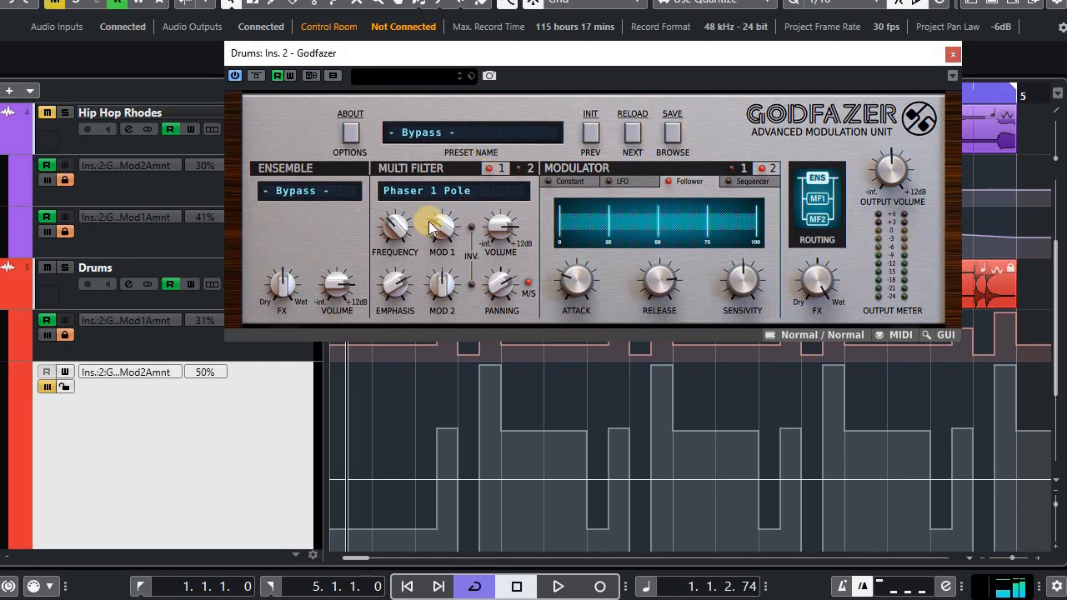
drag(559, 65, 620, 30)
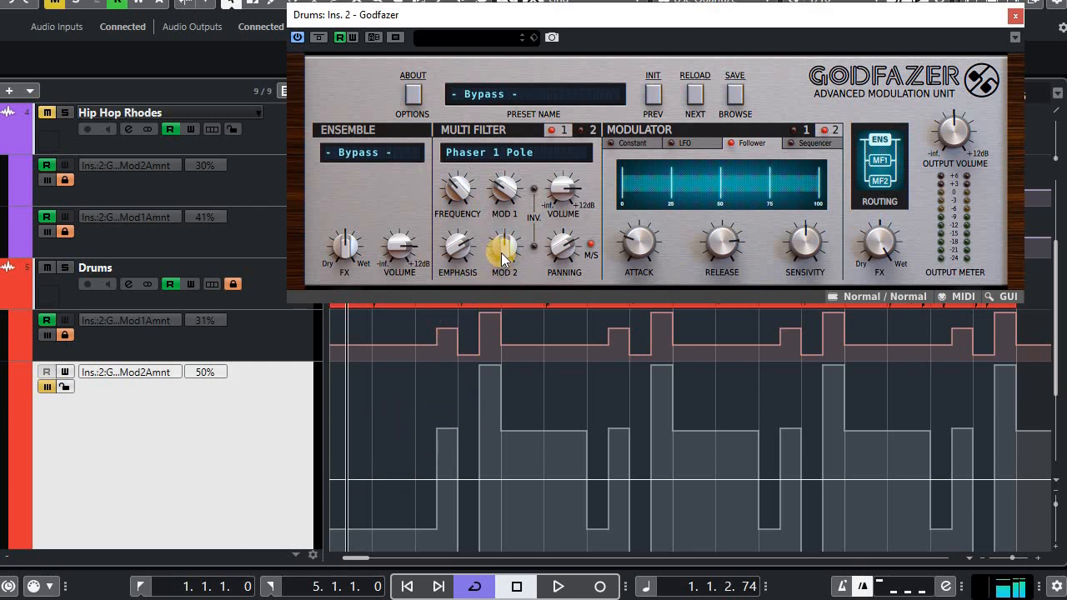
click(44, 390)
scroll(441, 458, down, 1)
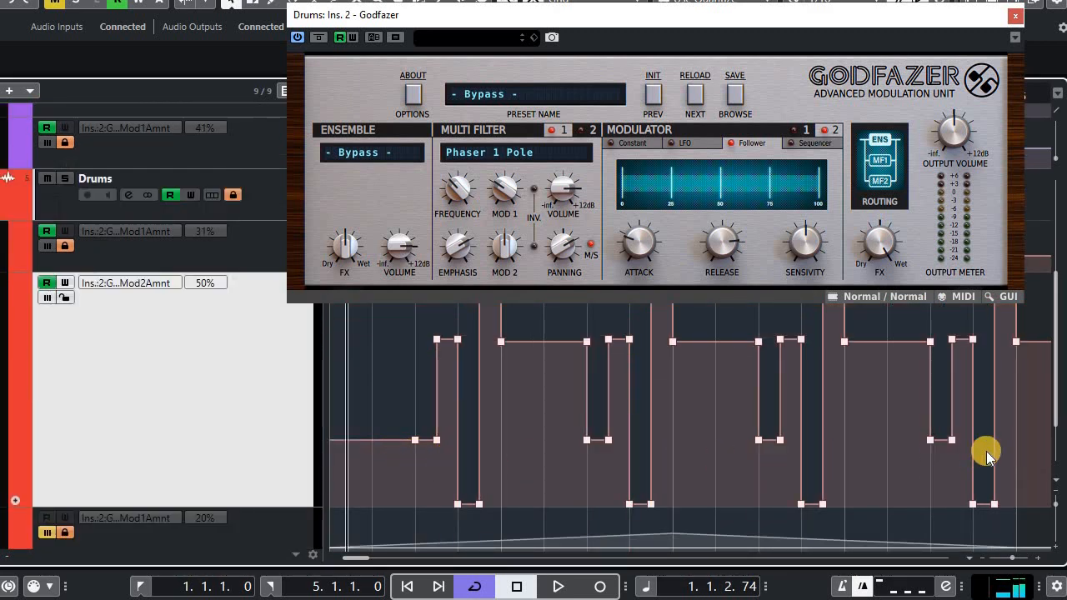
key(g)
key(g)
key(g)
key(g)
key(h)
scroll(776, 457, up, 3)
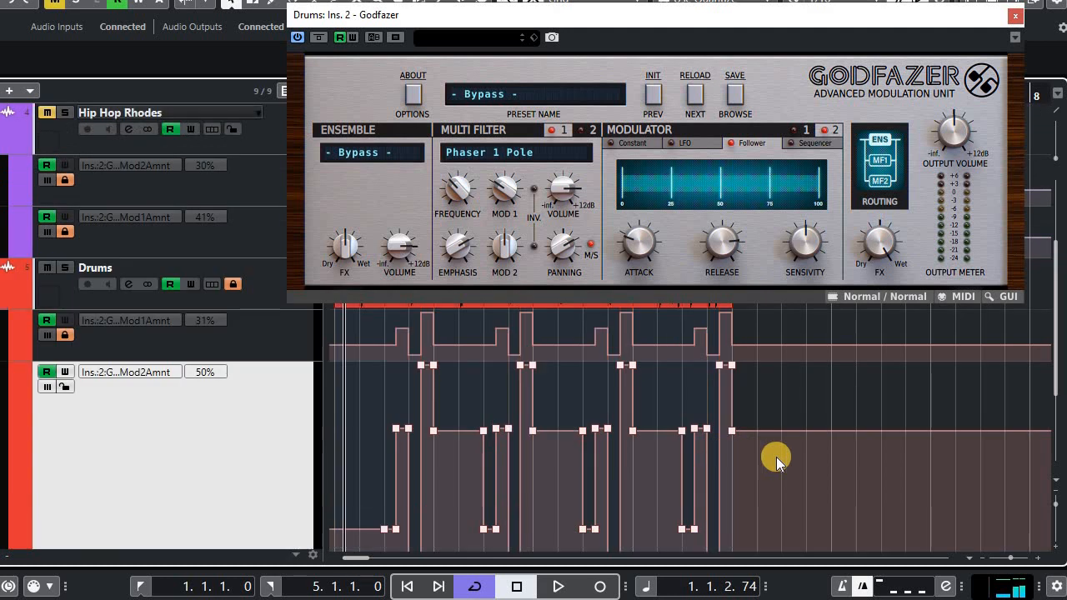
scroll(775, 457, down, 3)
drag(760, 446, 247, 434)
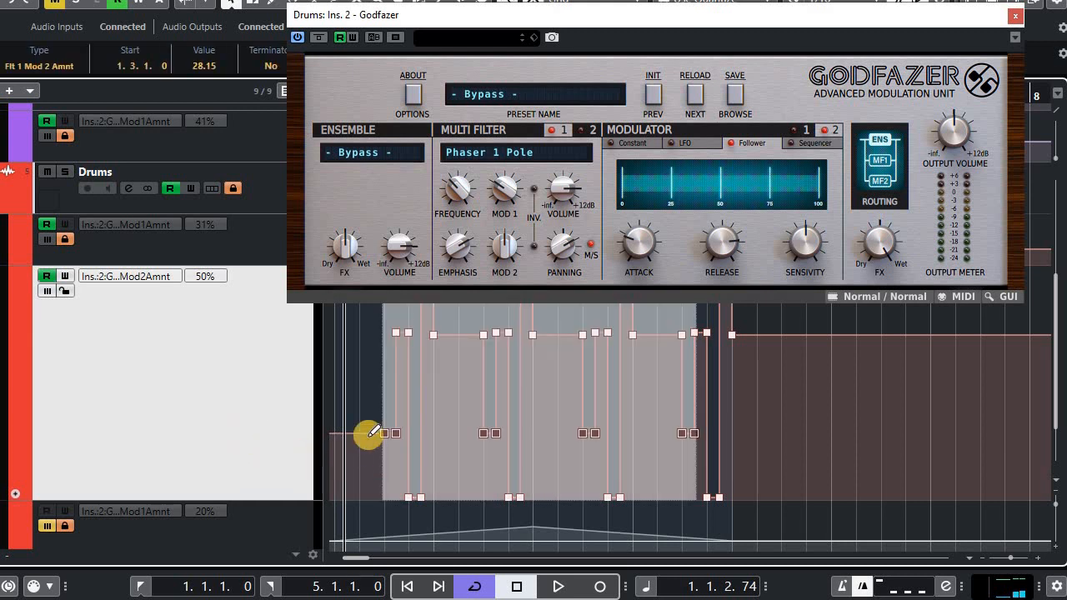
key(h)
key(h)
key(h)
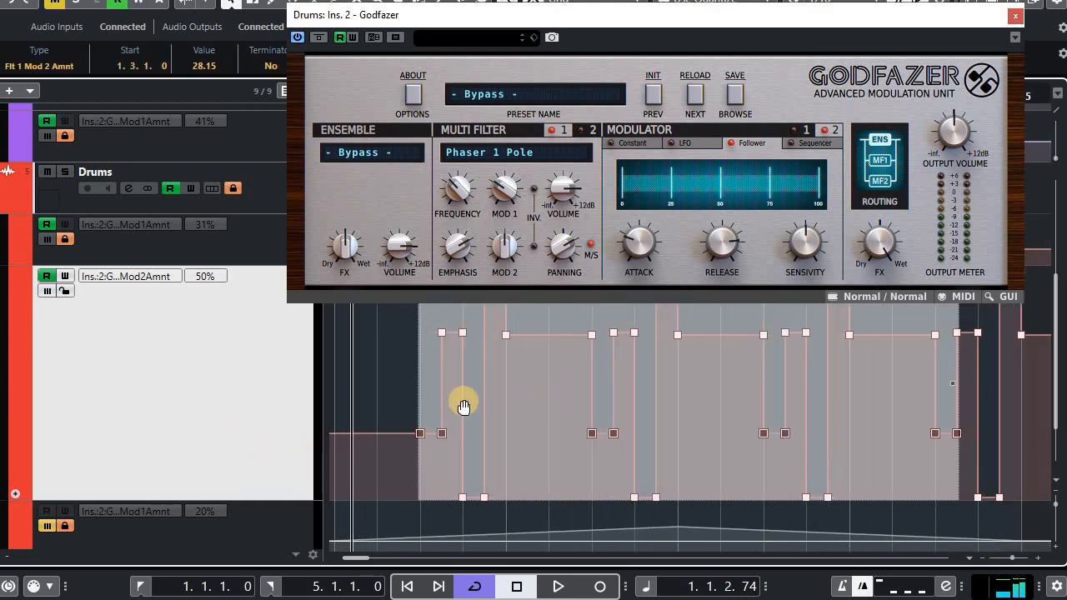
Add an automation point at 28.15 to the Flt 1 Mod 2 Amnt lane and move it to position 1.1.1.0.
click(376, 433)
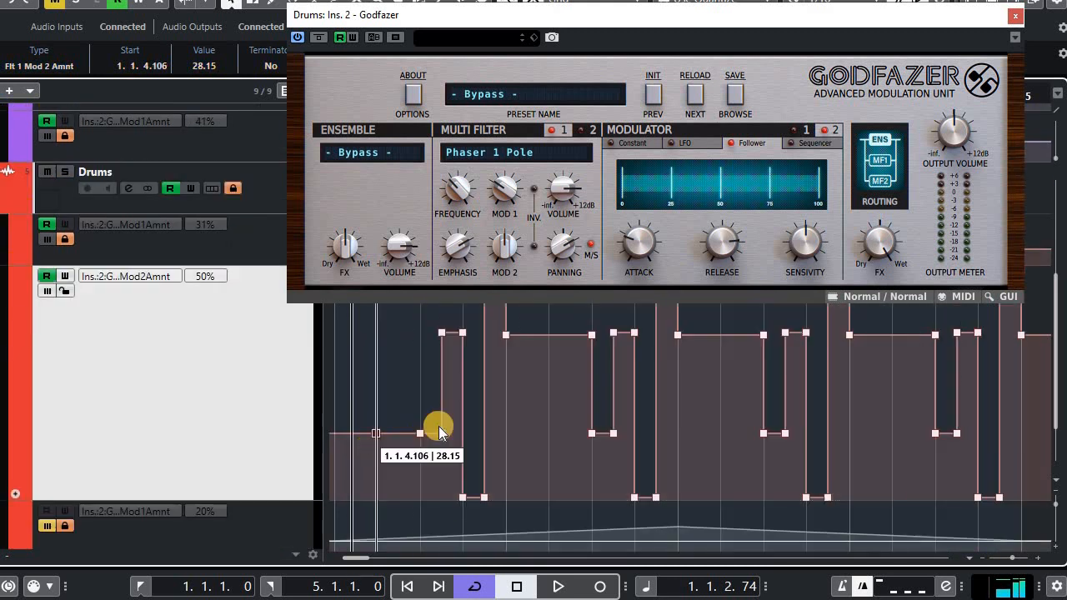
key(period)
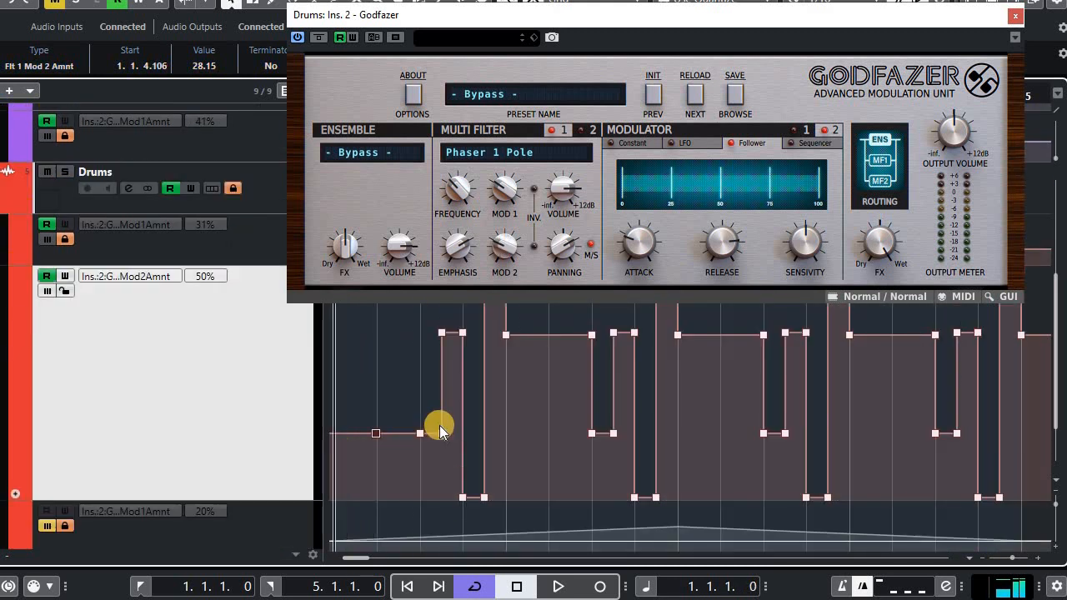
key(ctrl+l)
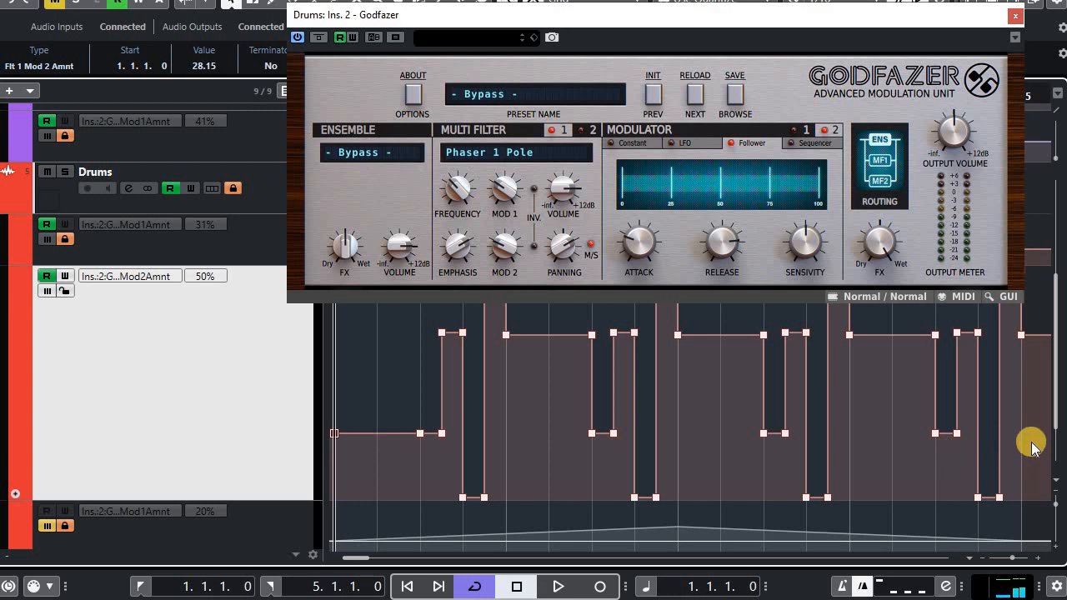
Select the two opening points of the Flt 1 Mod 2 Amnt lane, raise them to 59.85 and audition the section.
drag(1031, 442, 301, 422)
scroll(375, 368, up, 1)
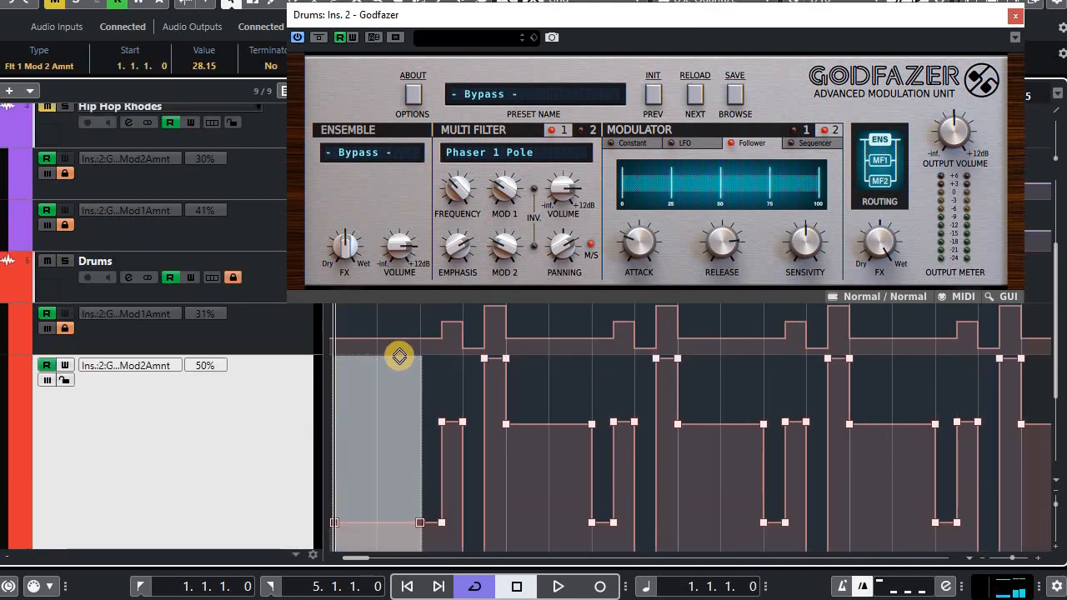
drag(408, 348, 403, 324)
key(space)
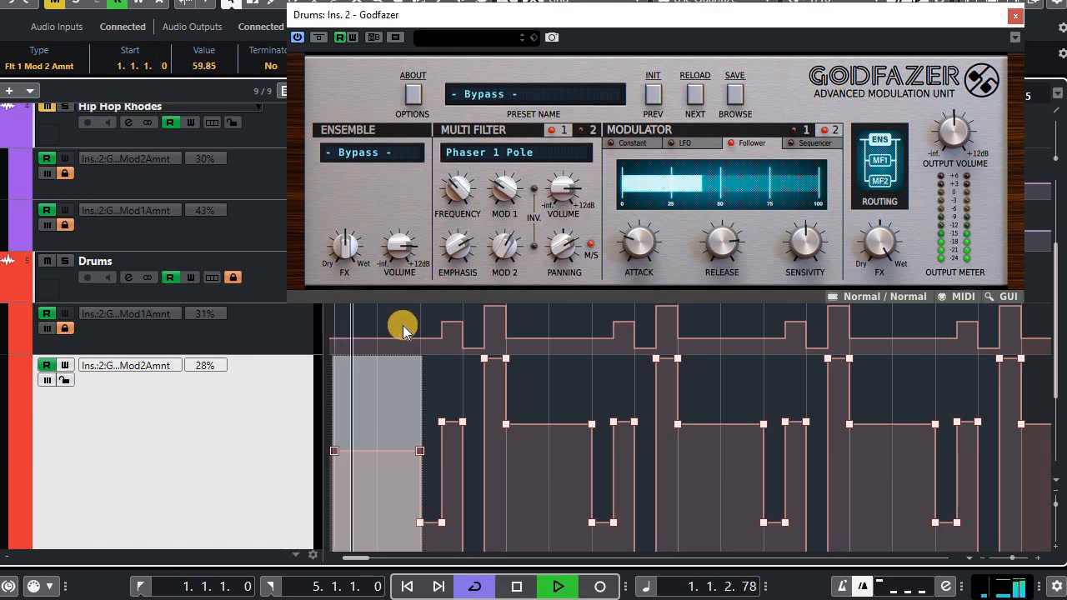
Lower the opening segment of the Flt 1 Mod 2 Amnt lane to 49.27 and audition it from the start.
drag(395, 370, 394, 391)
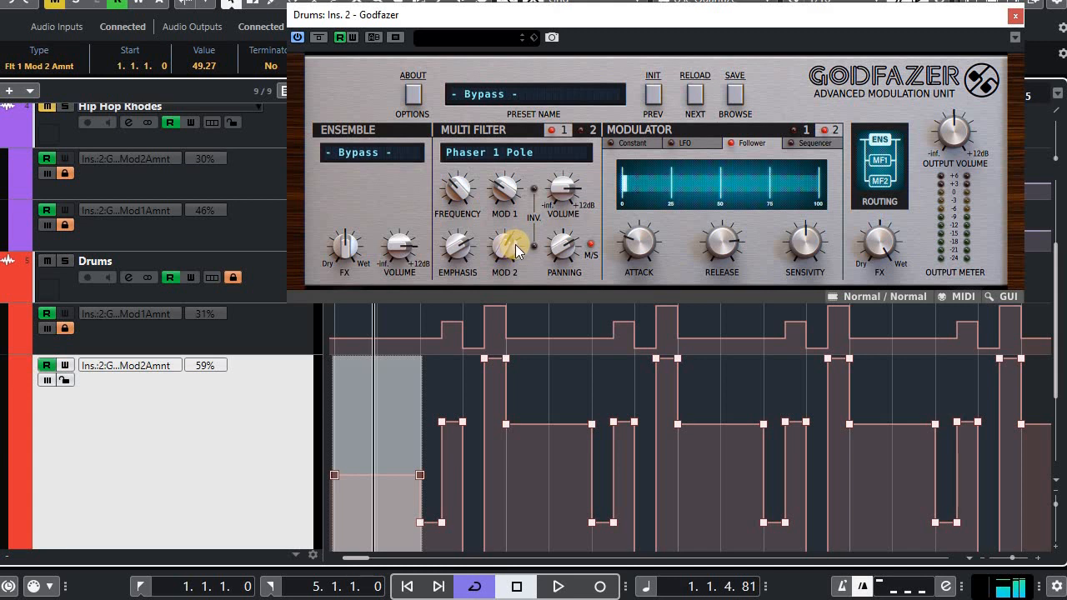
key(KP_Decimal)
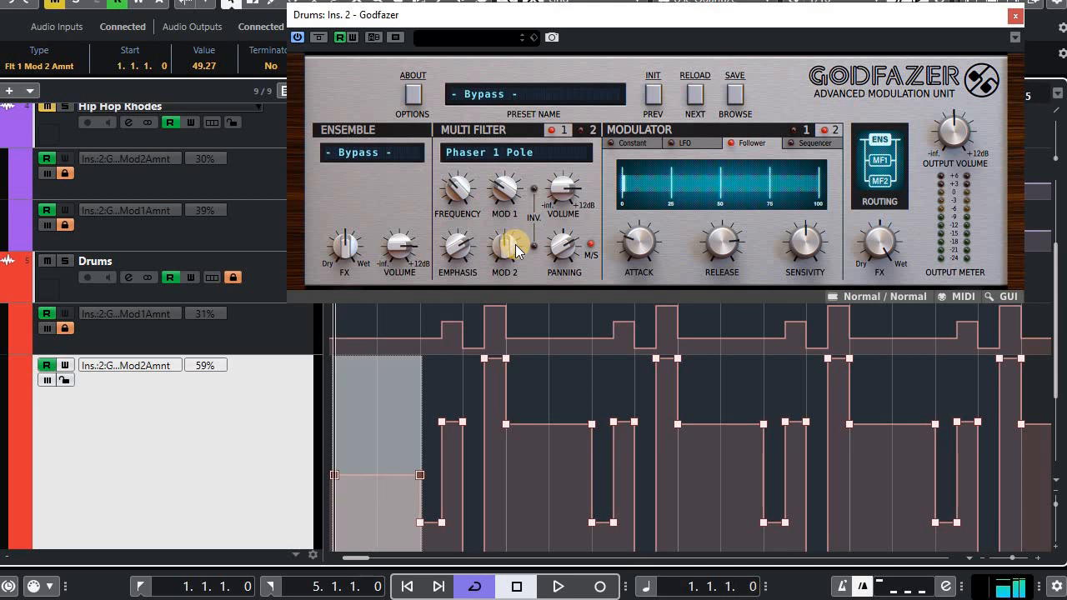
key(space)
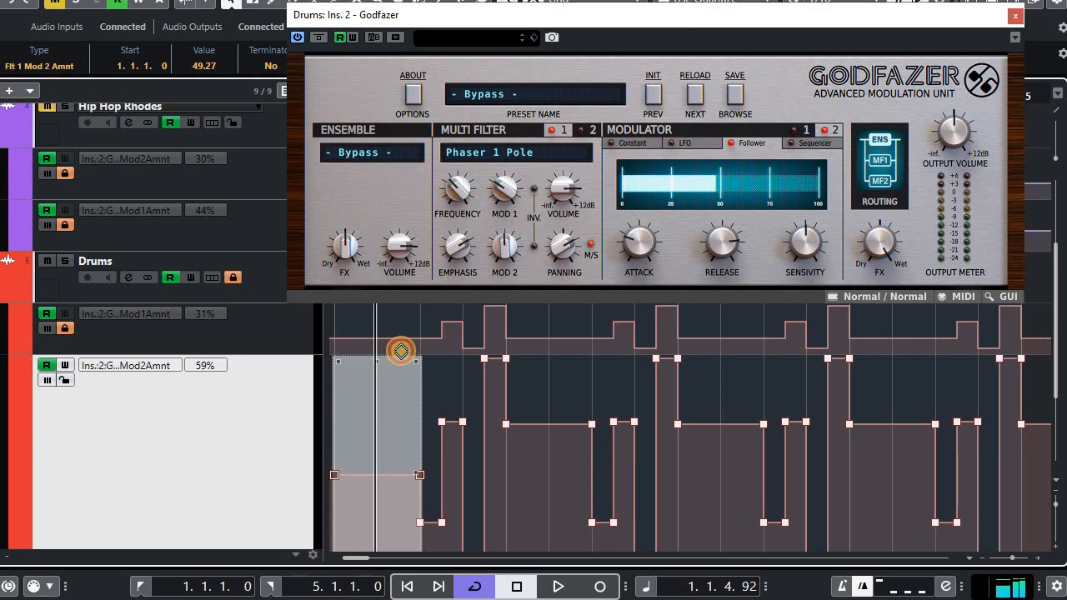
Try the opening Mod 2 Amnt segment at 63.50, return it to 49.27 and play bar 1 from the start.
drag(401, 351, 412, 325)
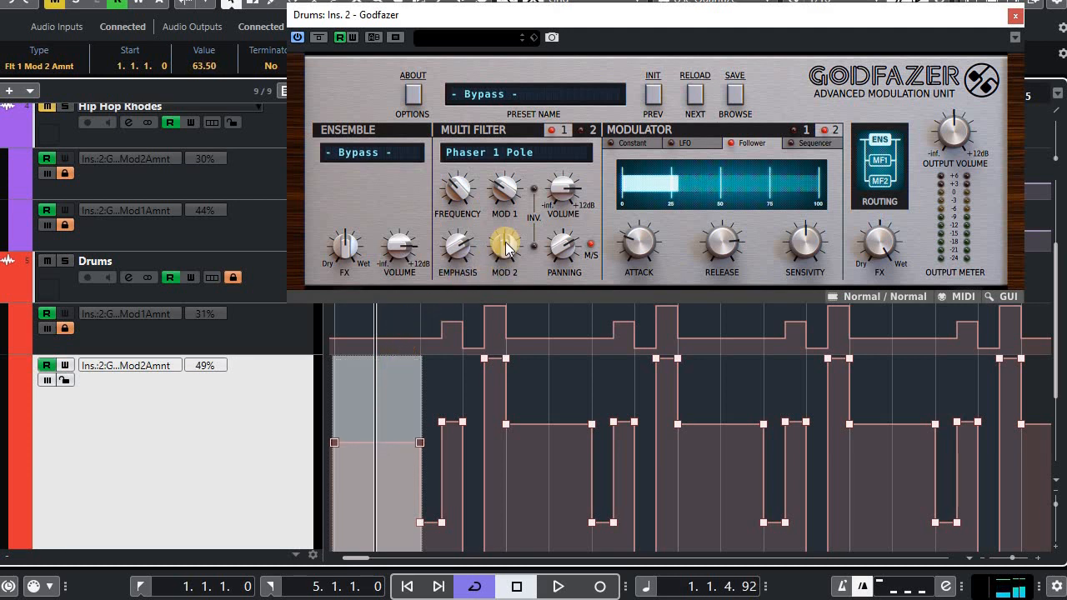
key(KP_Decimal)
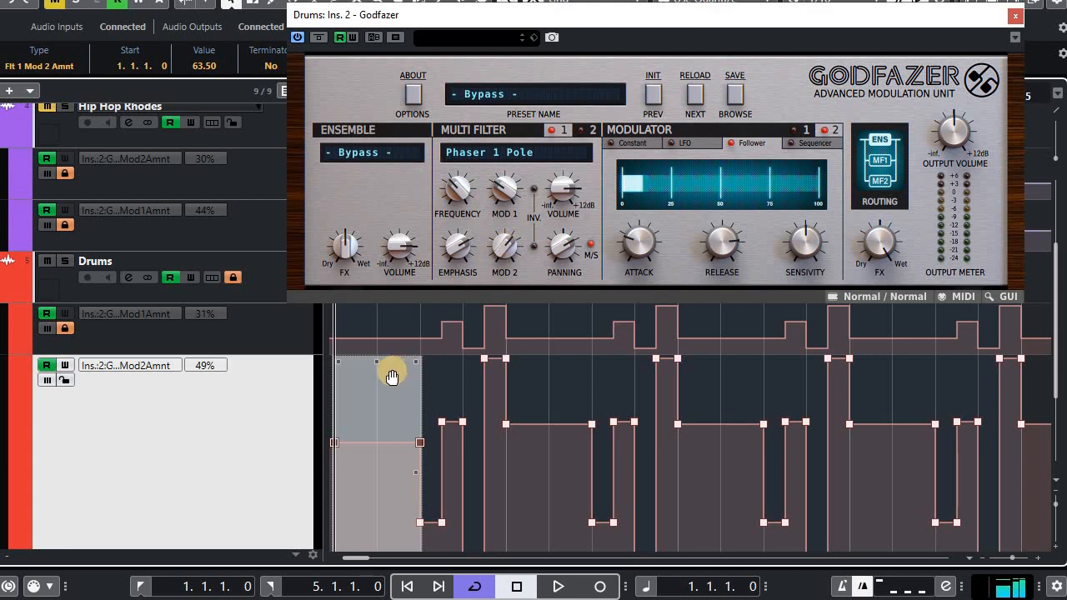
drag(395, 371, 491, 297)
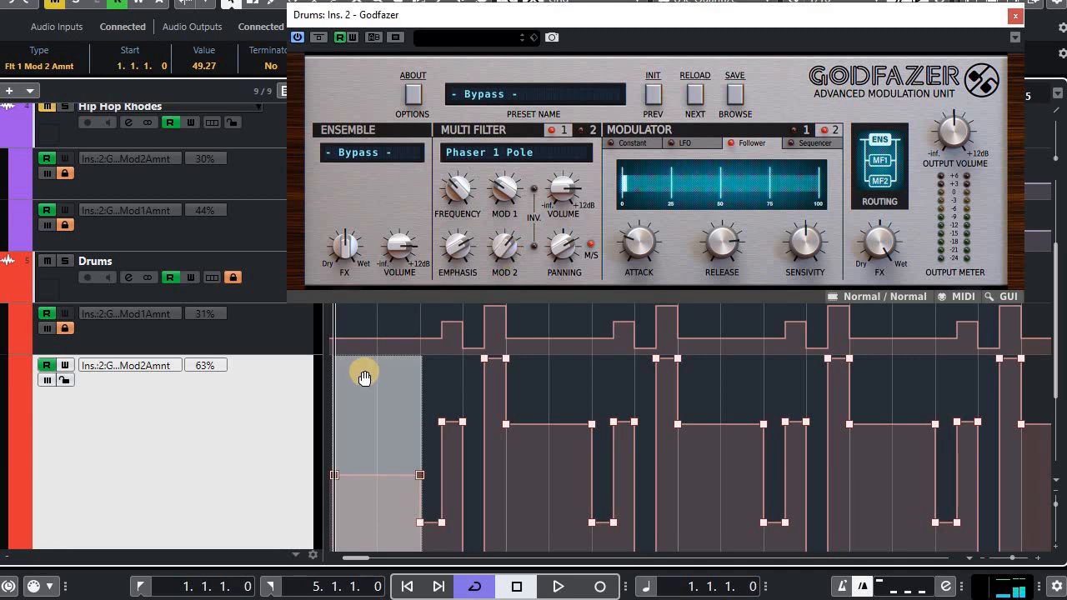
key(space)
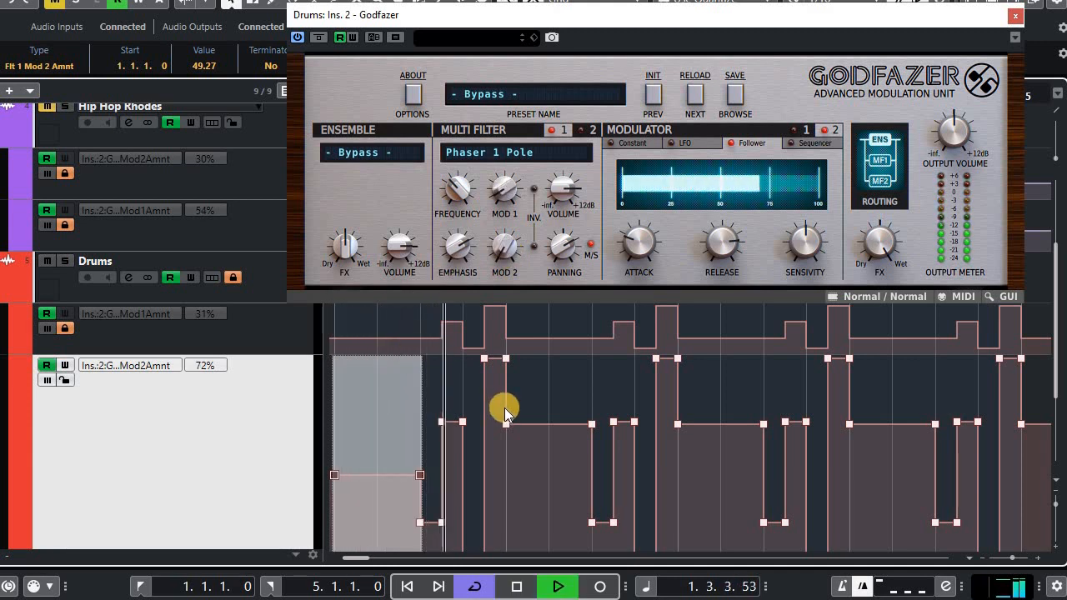
key(space)
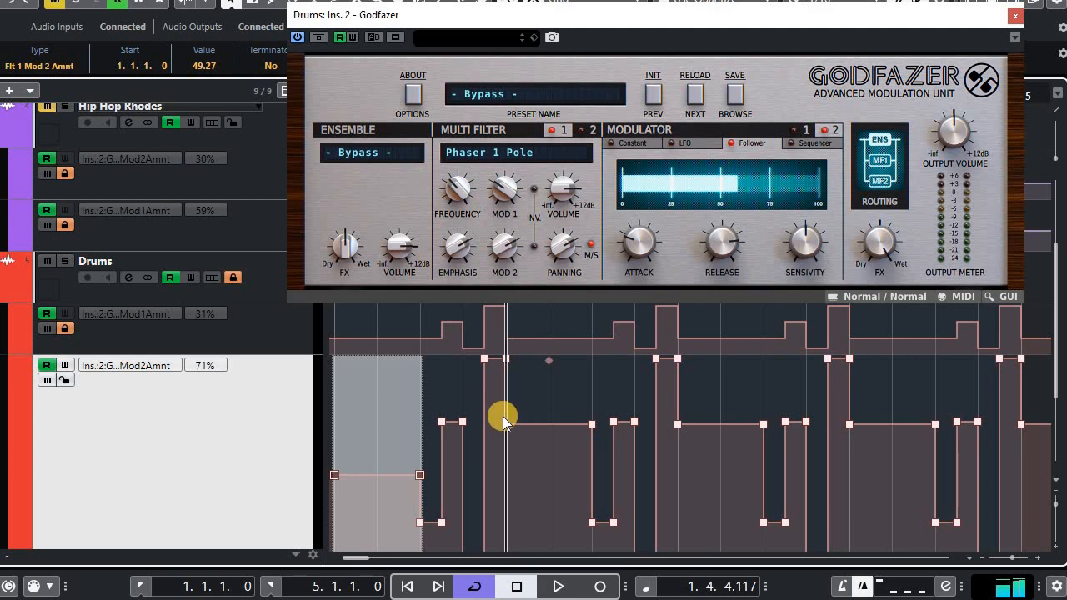
Lower the long 71.20 Mod 2 Amnt segments starting bars 2, 3 and 4 to 49.64 and play the loop.
drag(506, 433, 605, 446)
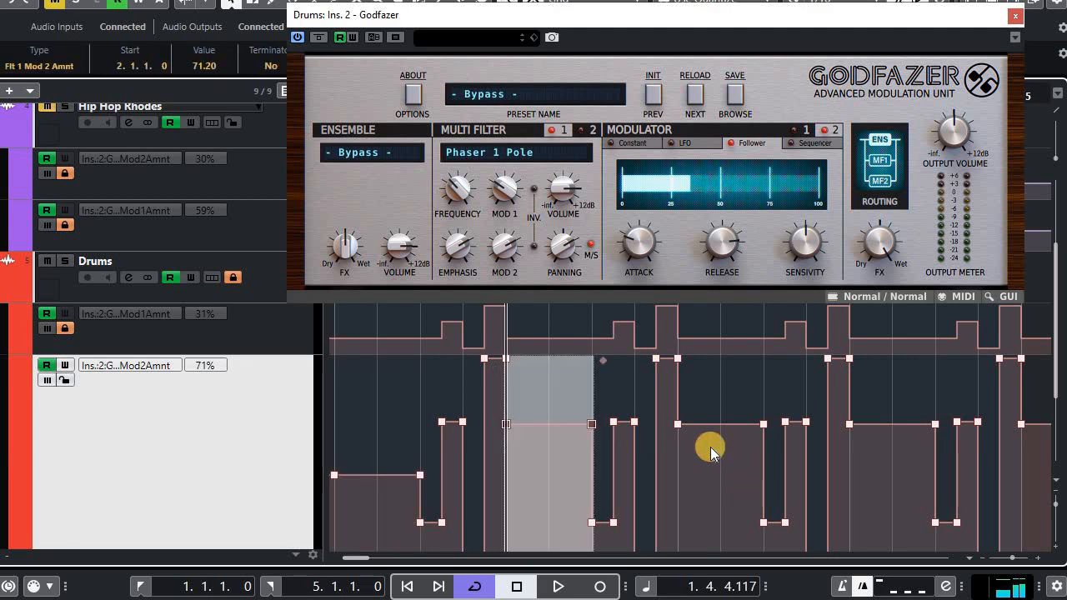
drag(670, 411, 779, 452)
mouse_move(840, 417)
mouse_down()
mouse_move(920, 432)
mouse_move(952, 451)
mouse_up()
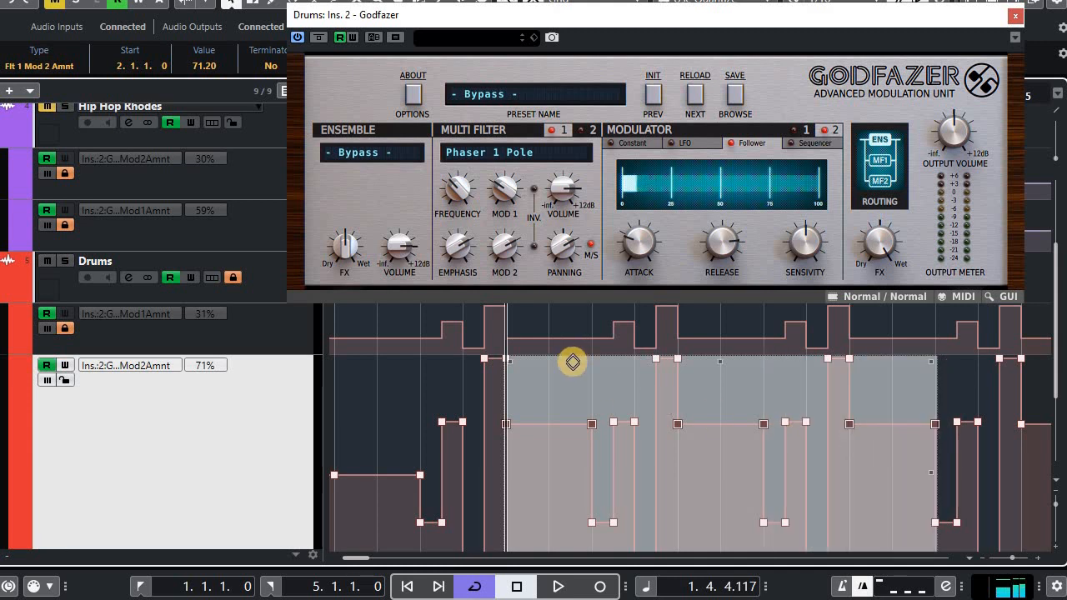
drag(543, 362, 545, 411)
key(space)
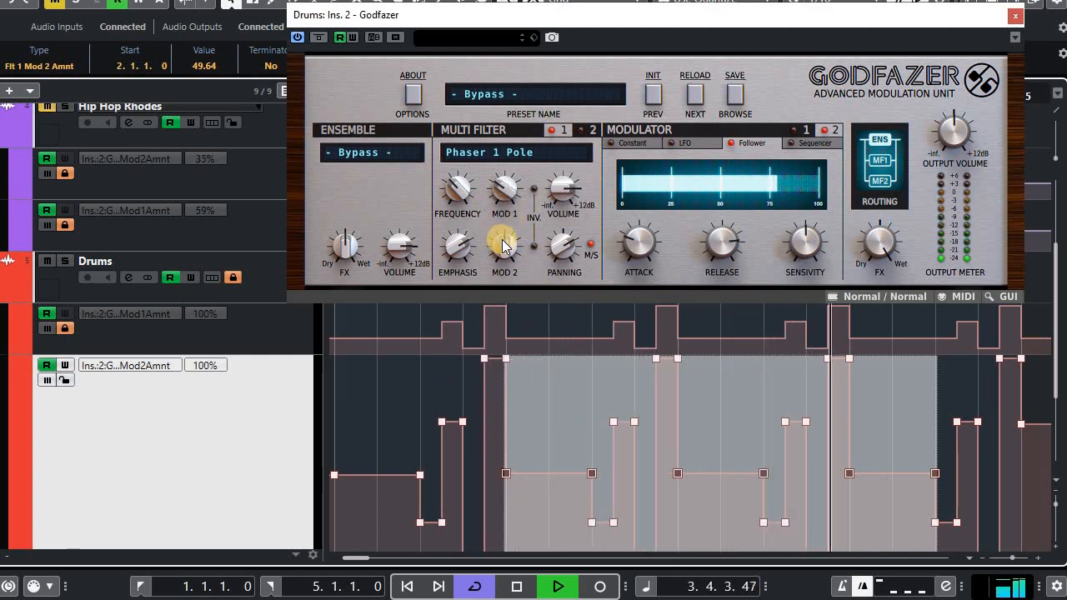
key(space)
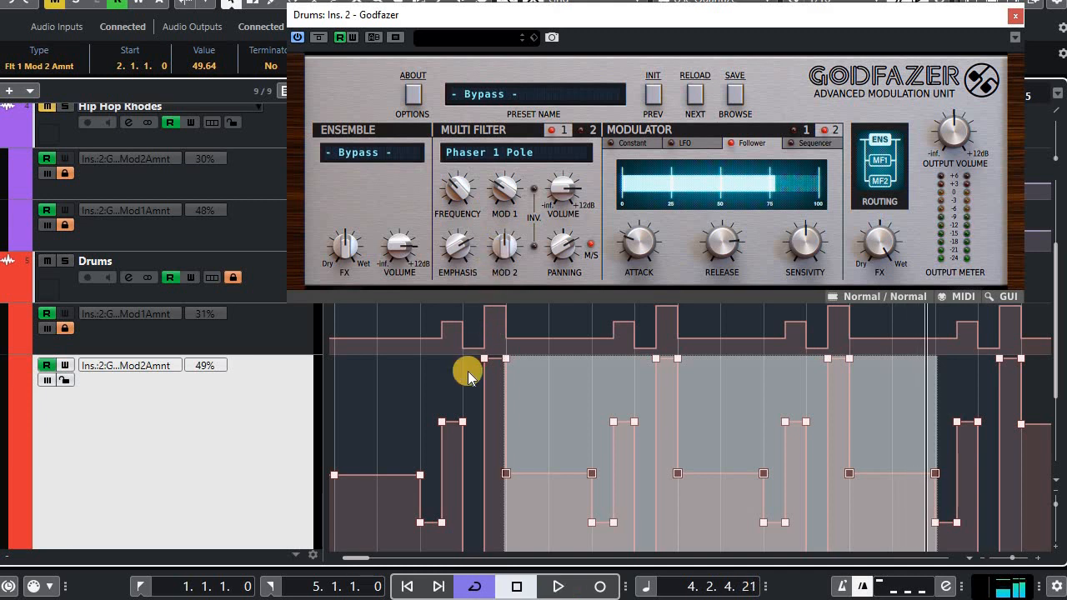
Lower the Flt 1 Mod 2 Amnt peaks of 100 near each bar's end to 71.82, play the loop and clear the selection.
click(570, 389)
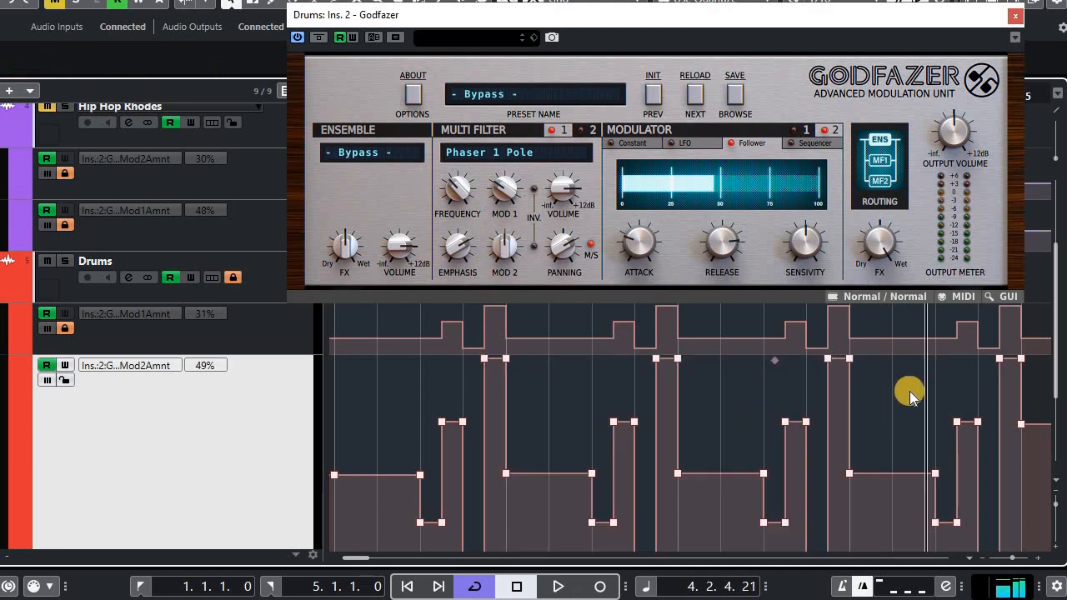
drag(1040, 374, 379, 355)
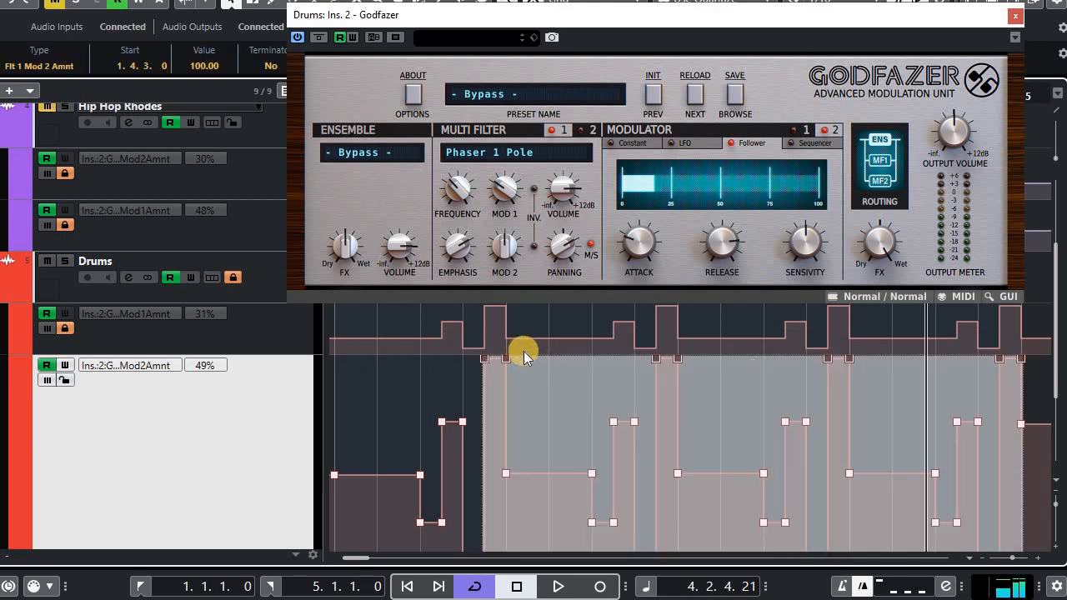
drag(528, 392, 518, 421)
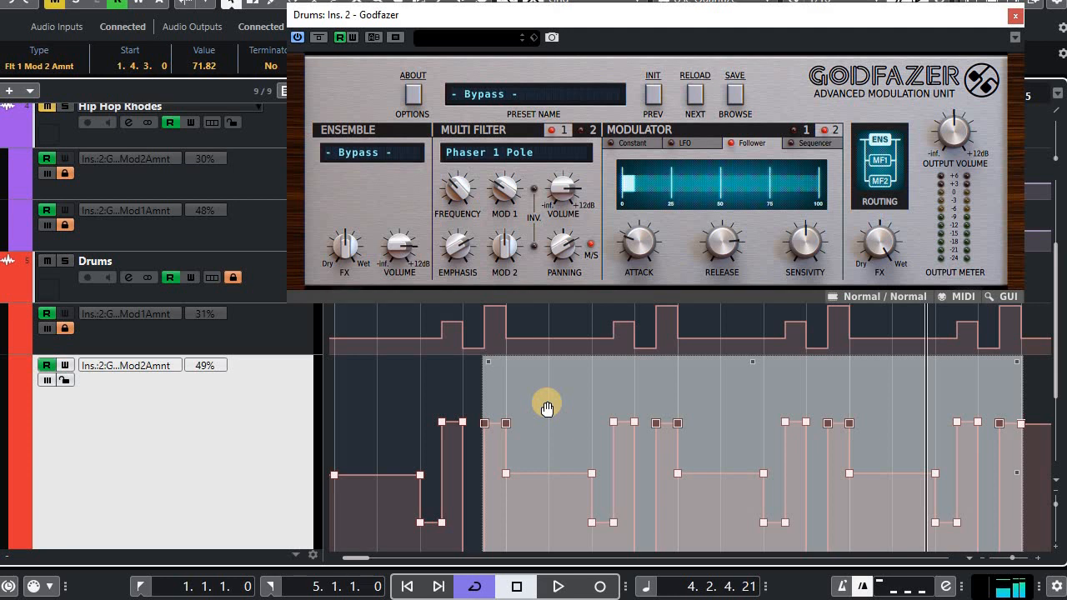
key(space)
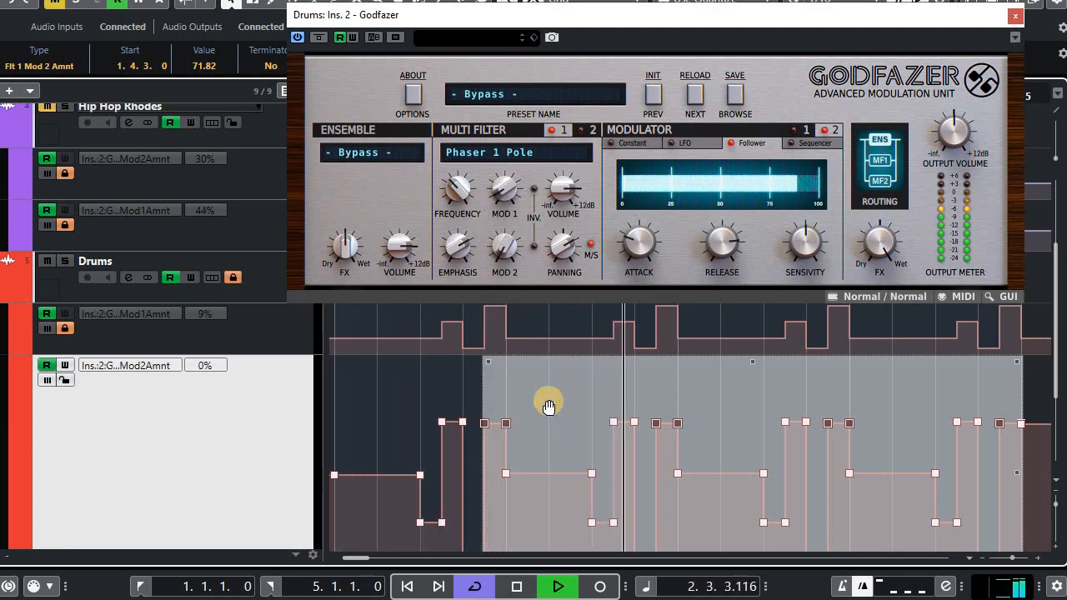
key(space)
click(409, 414)
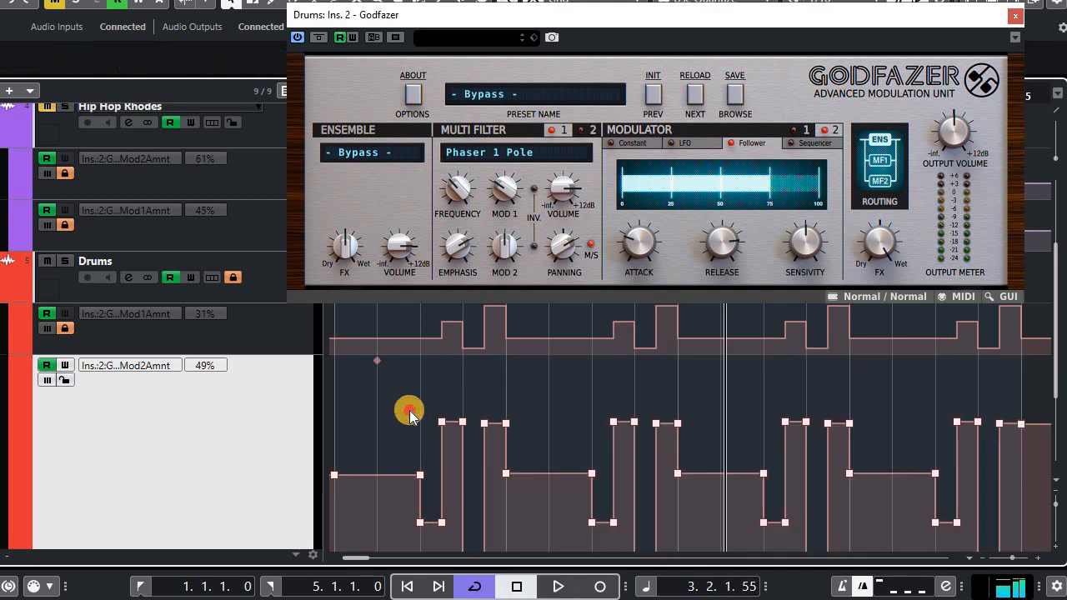
Lower the Flt 1 Mod 2 Amnt peaks near each bar's end to 64.17, play the loop and clear the selection.
drag(410, 414, 952, 440)
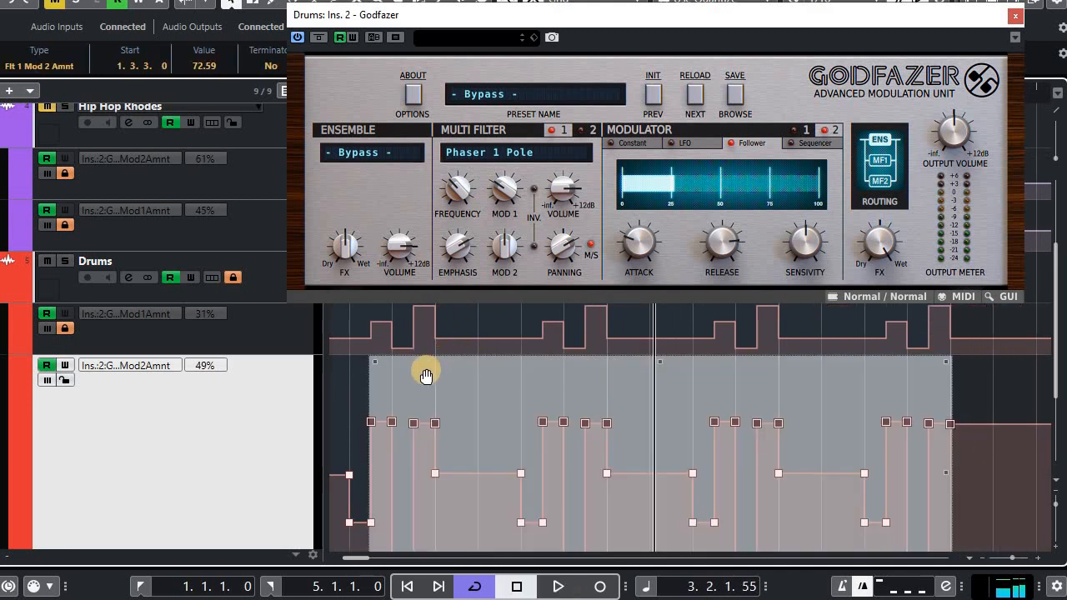
drag(423, 382, 423, 381)
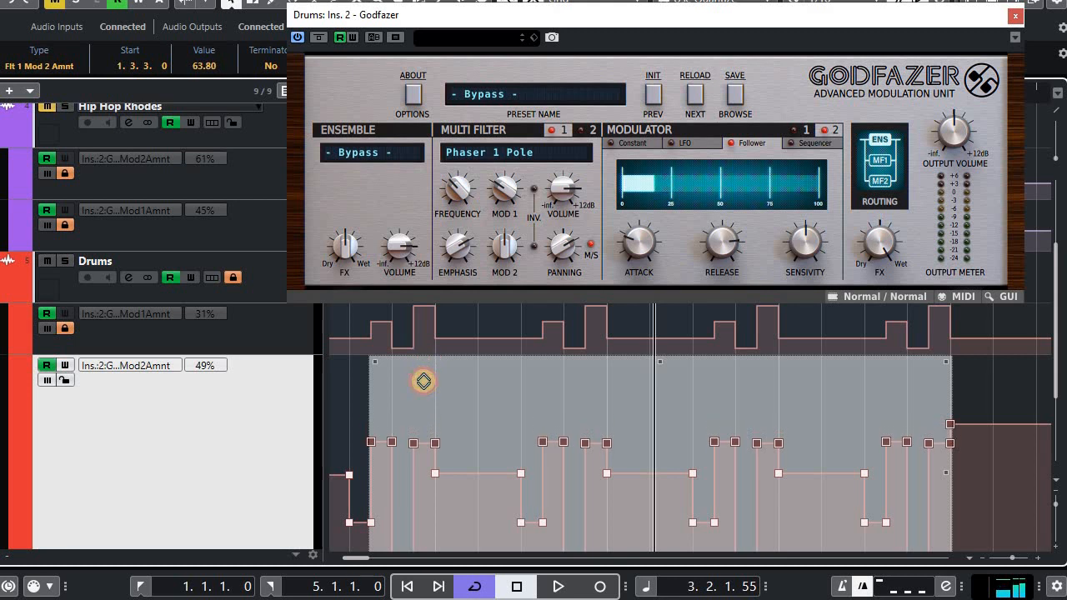
key(KP_Decimal)
key(space)
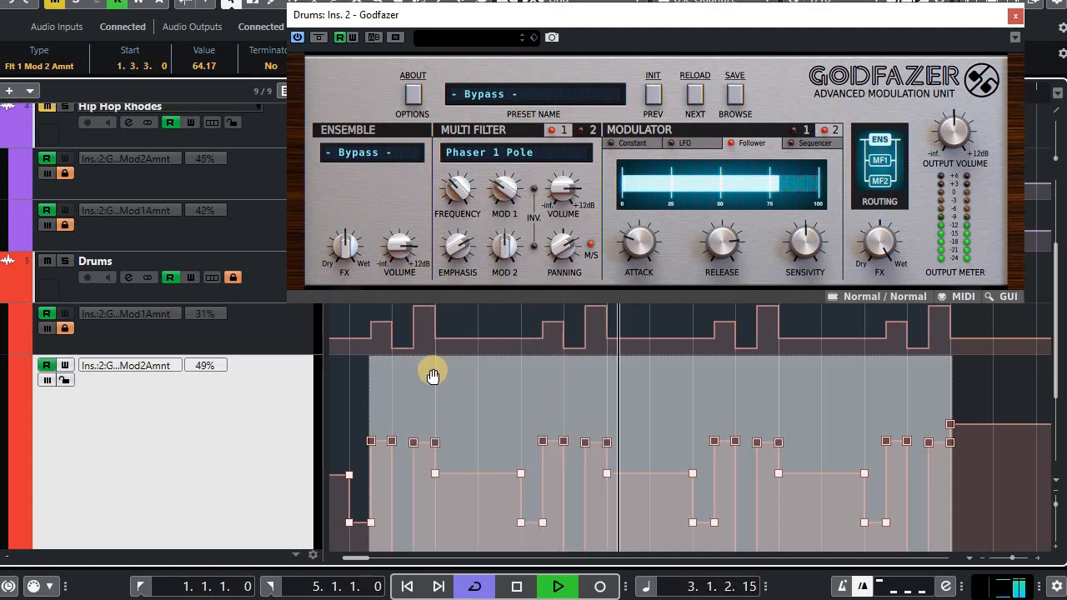
key(space)
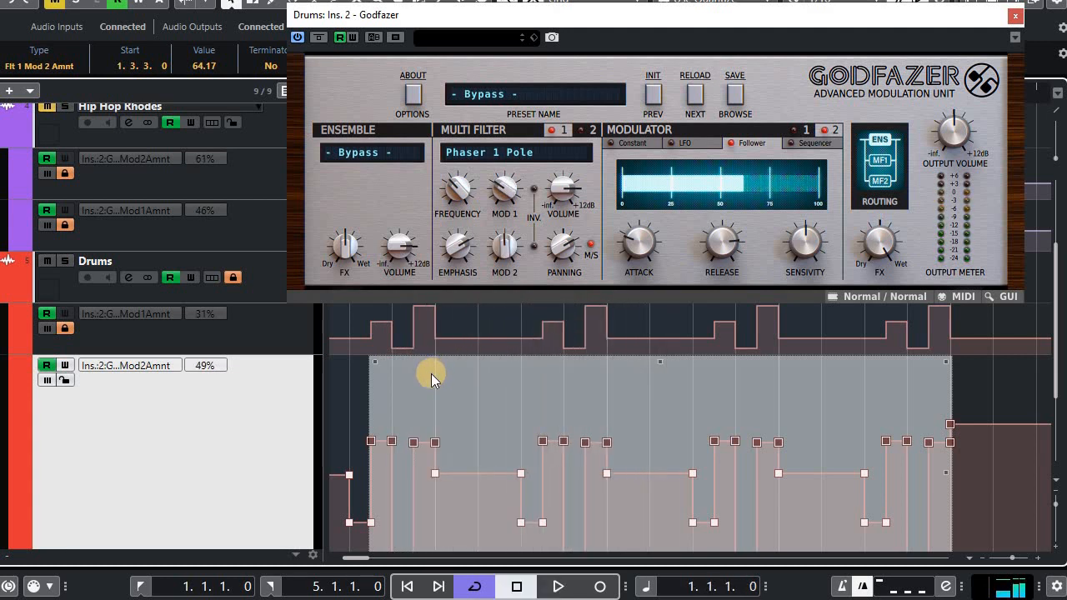
drag(476, 443, 542, 443)
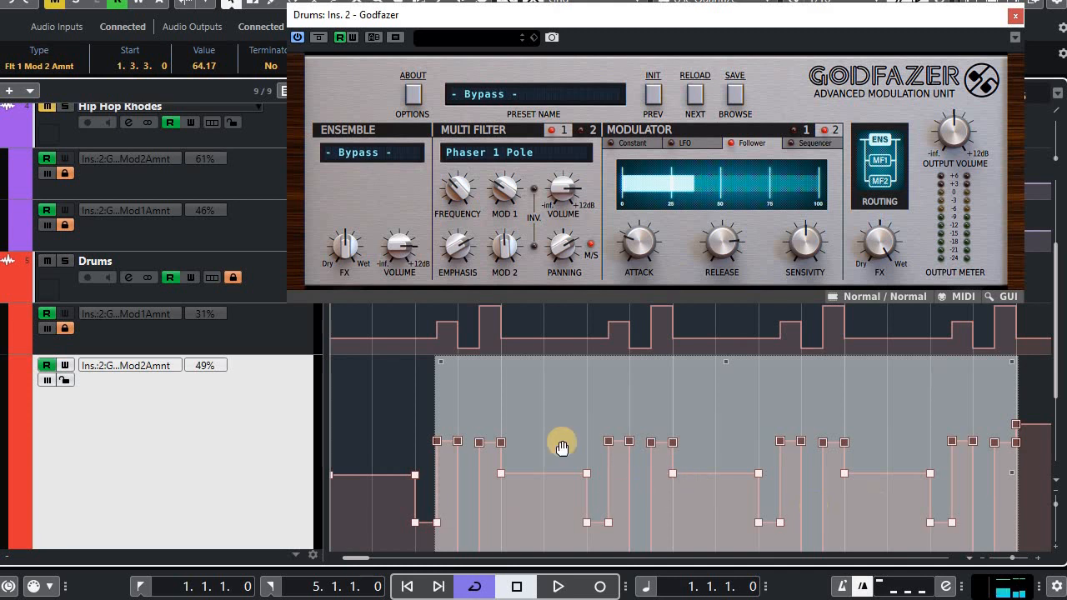
click(391, 421)
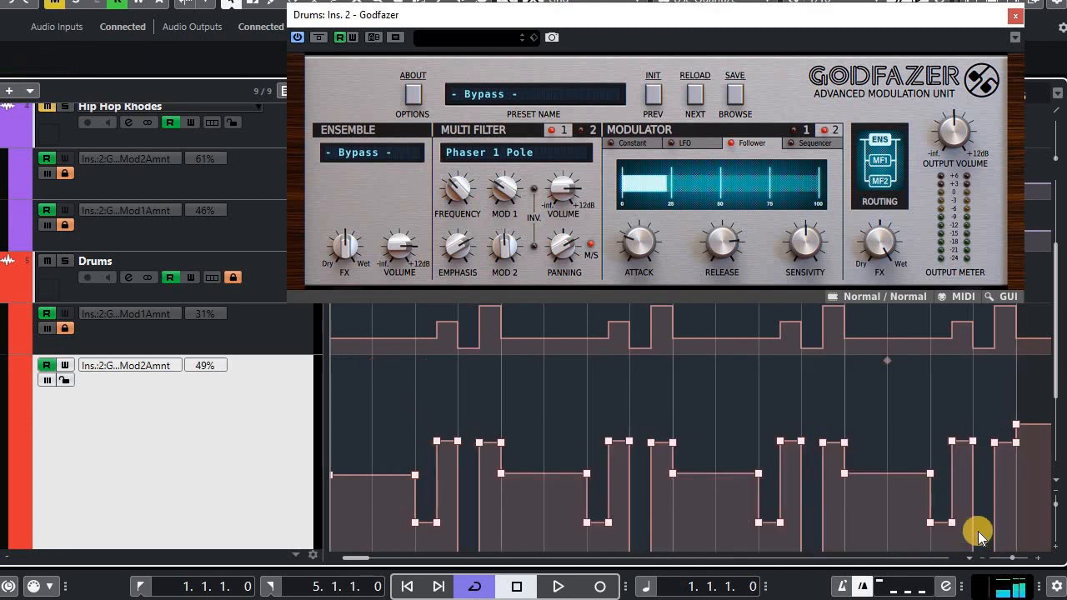
Raise the short Flt 1 Mod 2 Amnt dips at beat 3 of each bar to 35.77.
drag(978, 531, 421, 479)
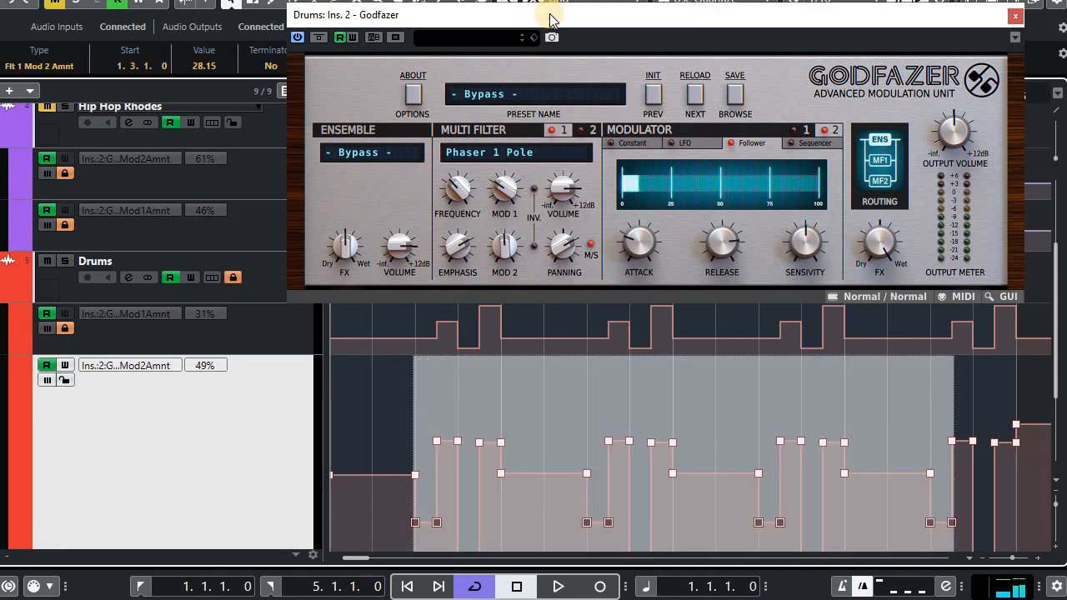
drag(537, 166, 535, 159)
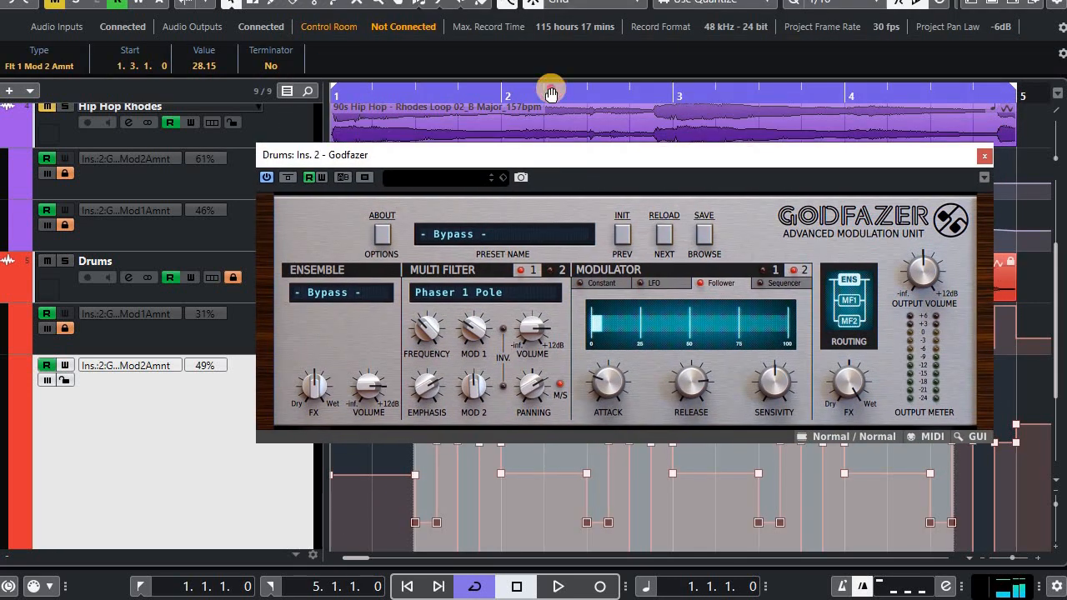
click(551, 90)
click(551, 98)
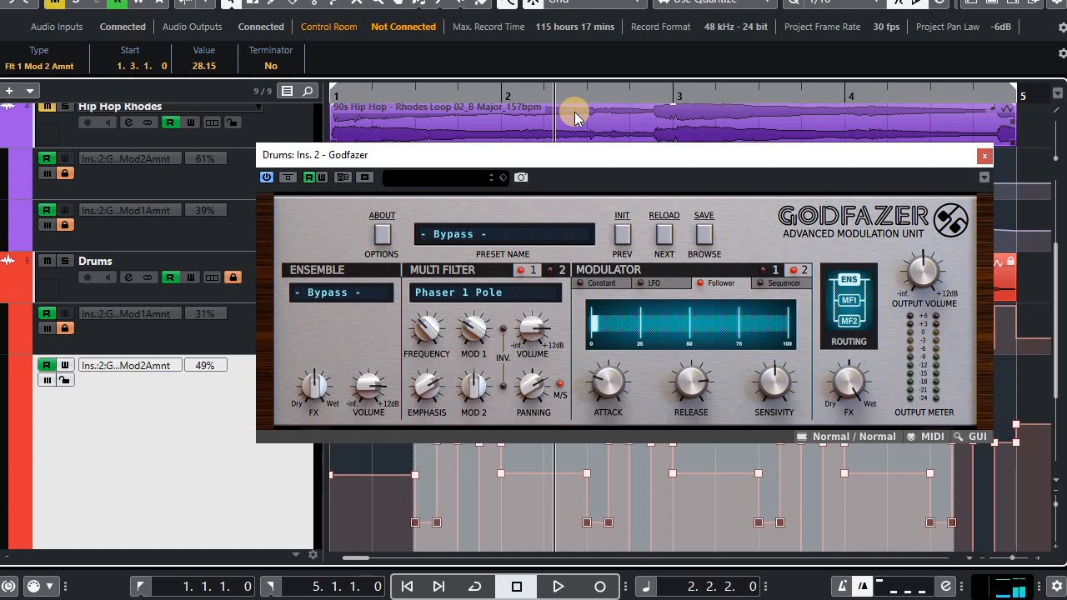
key(KP_Divide)
drag(580, 161, 612, 0)
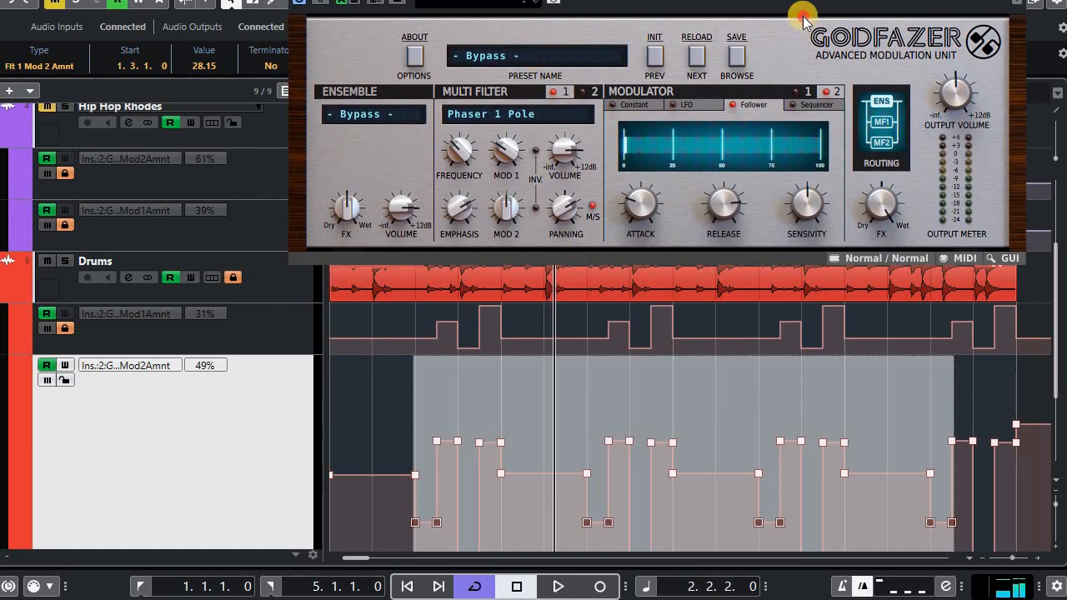
drag(803, 15, 803, 17)
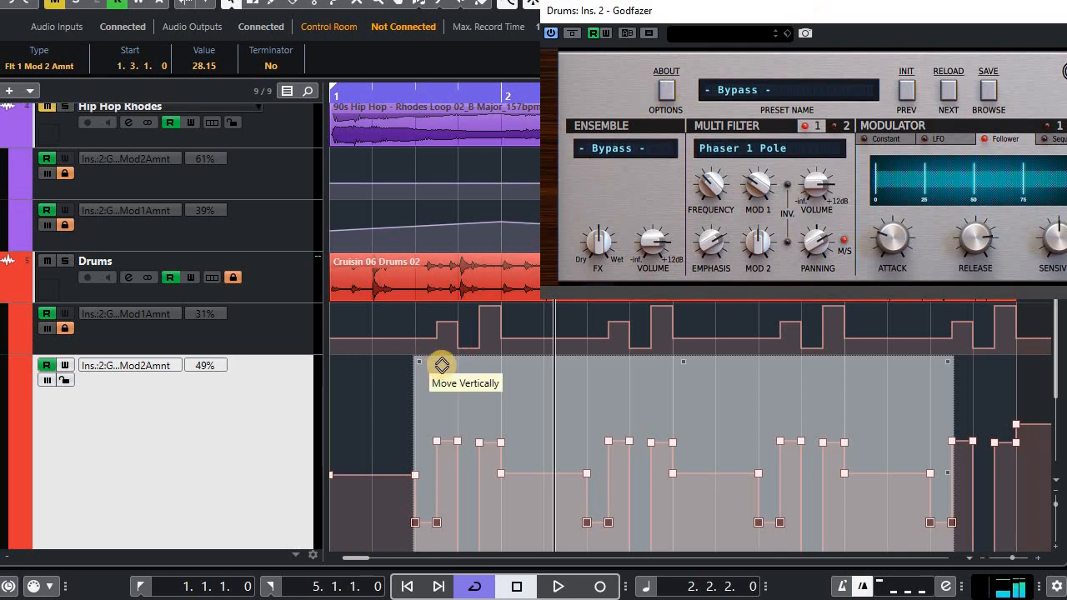
drag(442, 365, 448, 344)
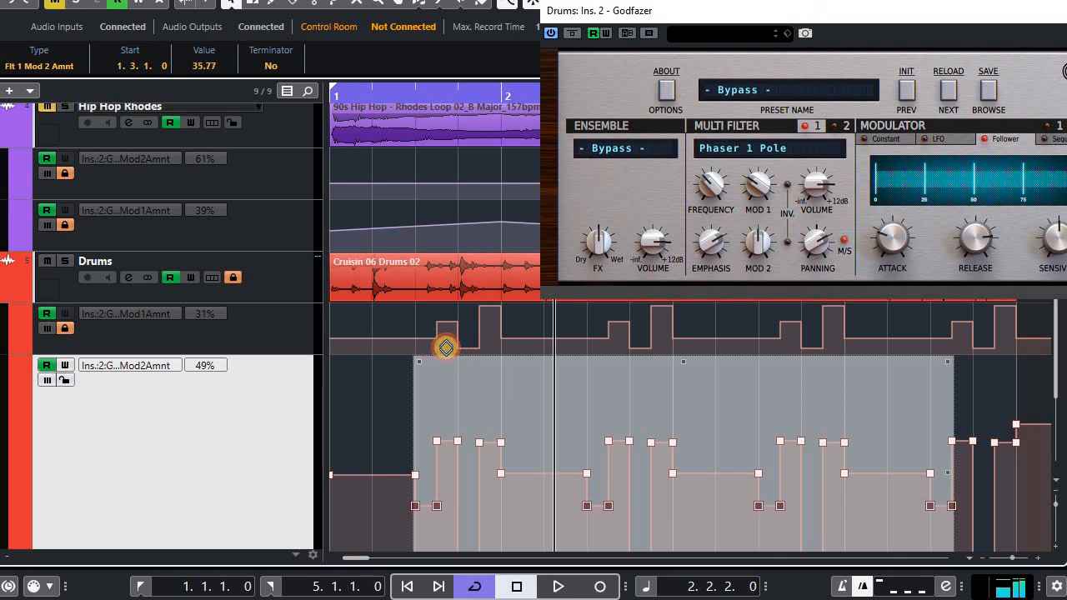
Play the loop and set filter 1's panning to 37/63 (L/R).
key(space)
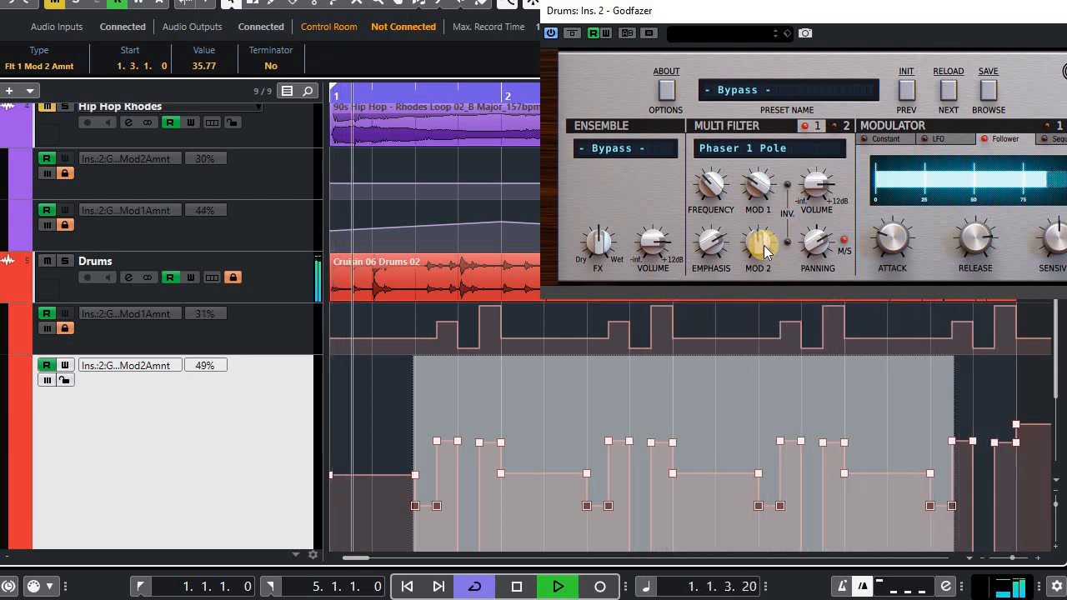
click(806, 250)
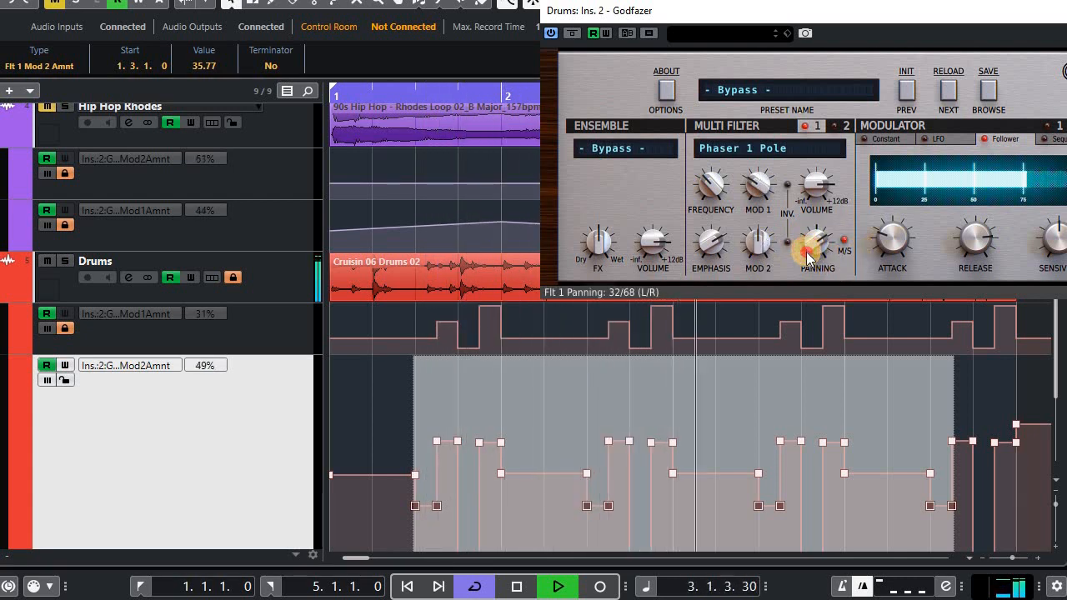
drag(807, 265, 833, 258)
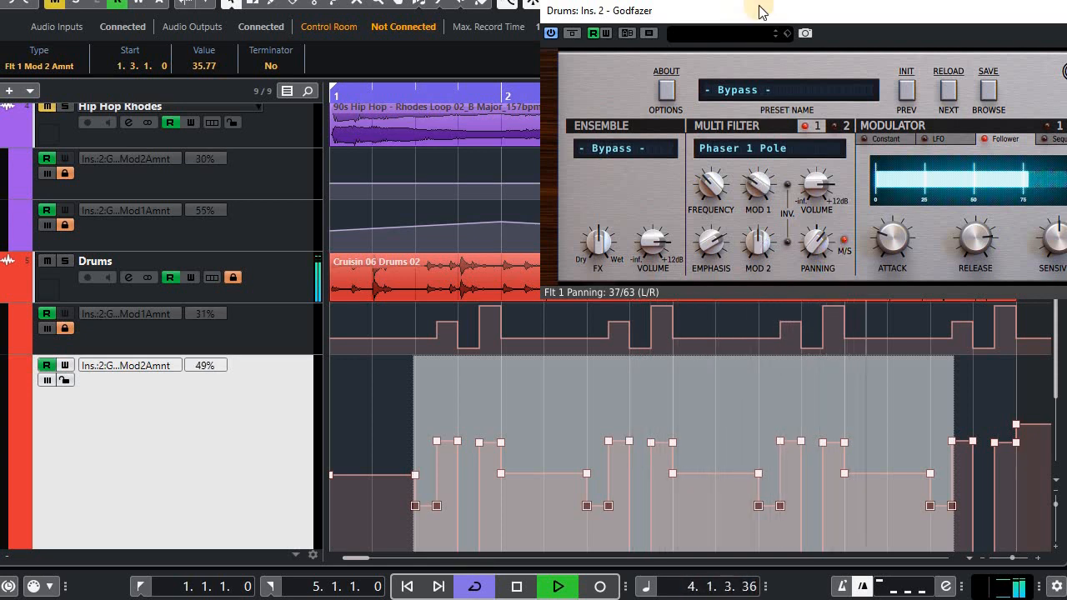
Lock the Flt 1 Mod 2 Amnt lane, zoom the tracks to 3 rows and select the Flt 2 Mod 1 Amnt lane.
drag(764, 15, 557, 23)
click(65, 380)
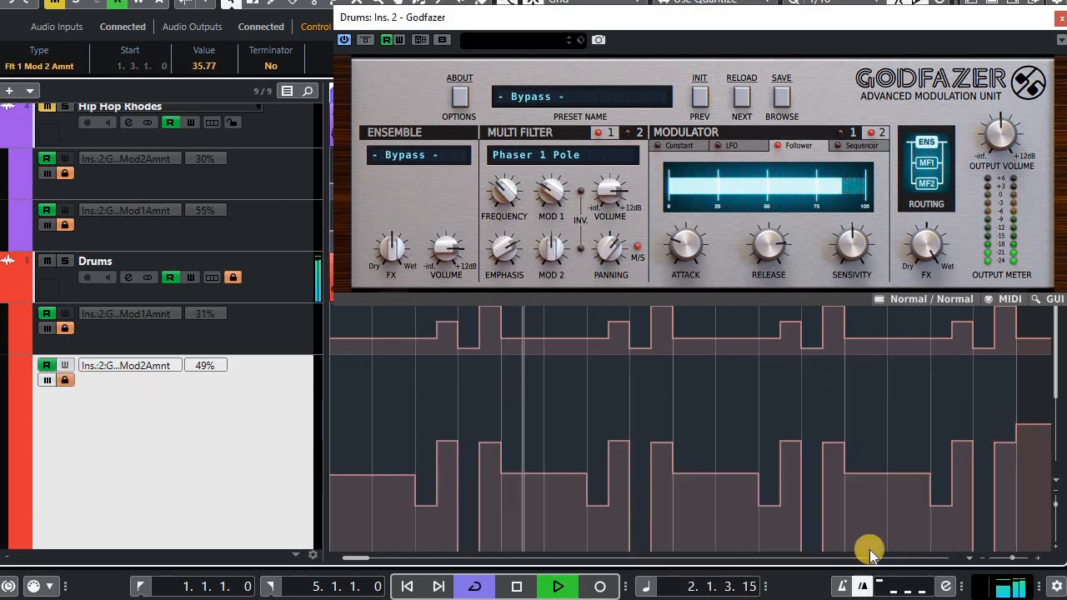
click(1049, 483)
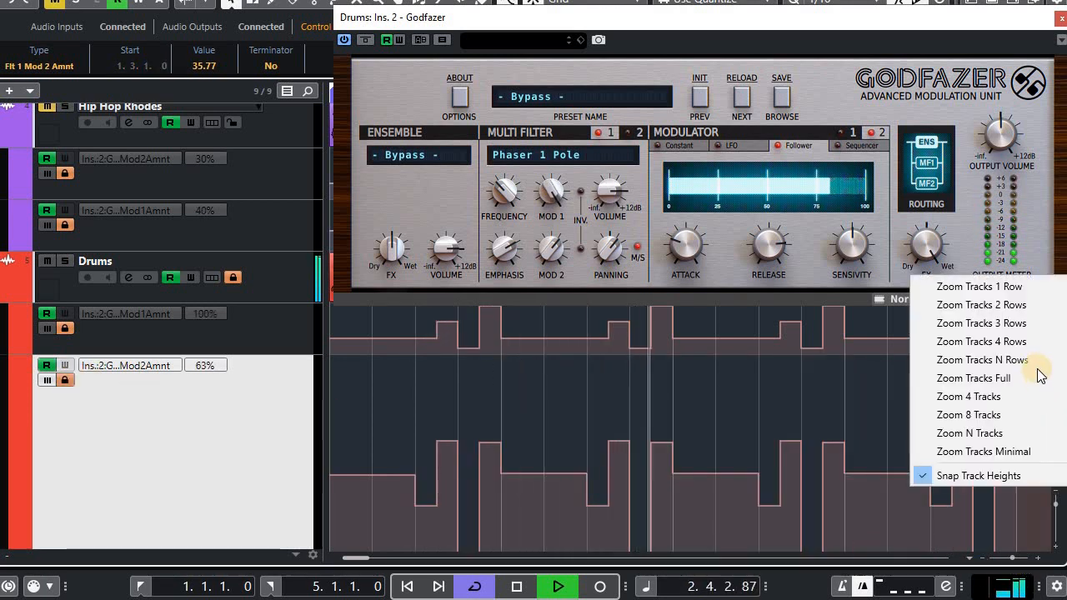
click(1033, 320)
click(260, 437)
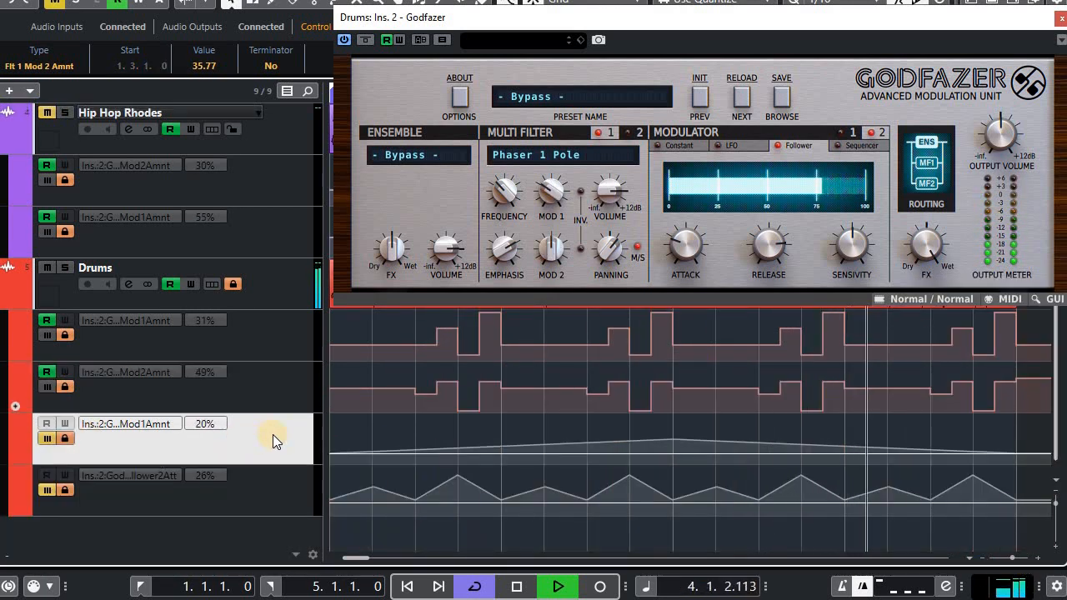
key(space)
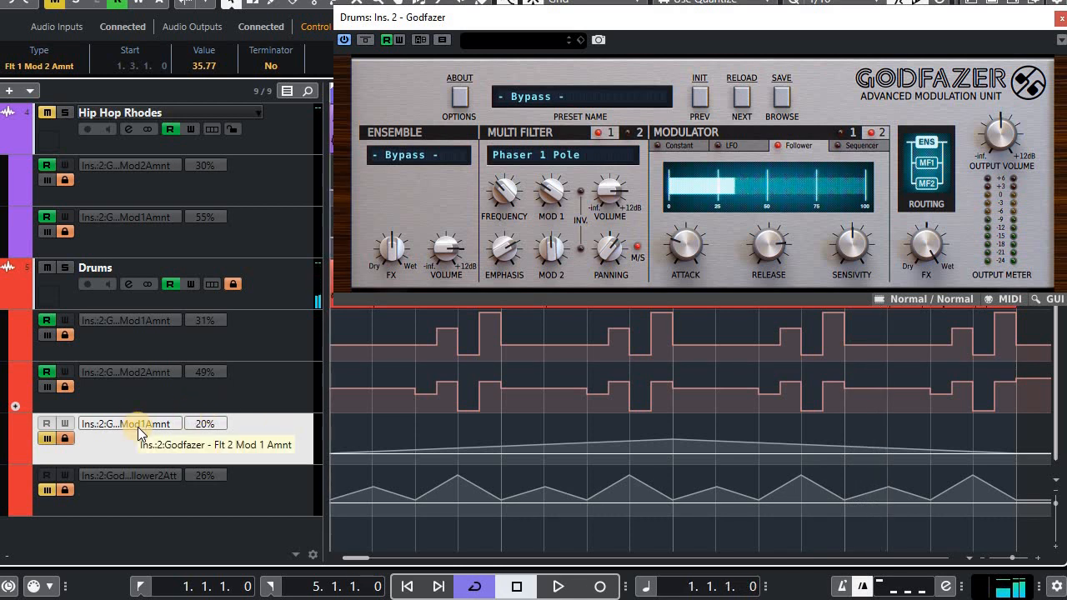
Show filter 2 in the Multi Filter section and play the loop with the Flt 2 Mod 1 Amnt automation muted.
click(640, 132)
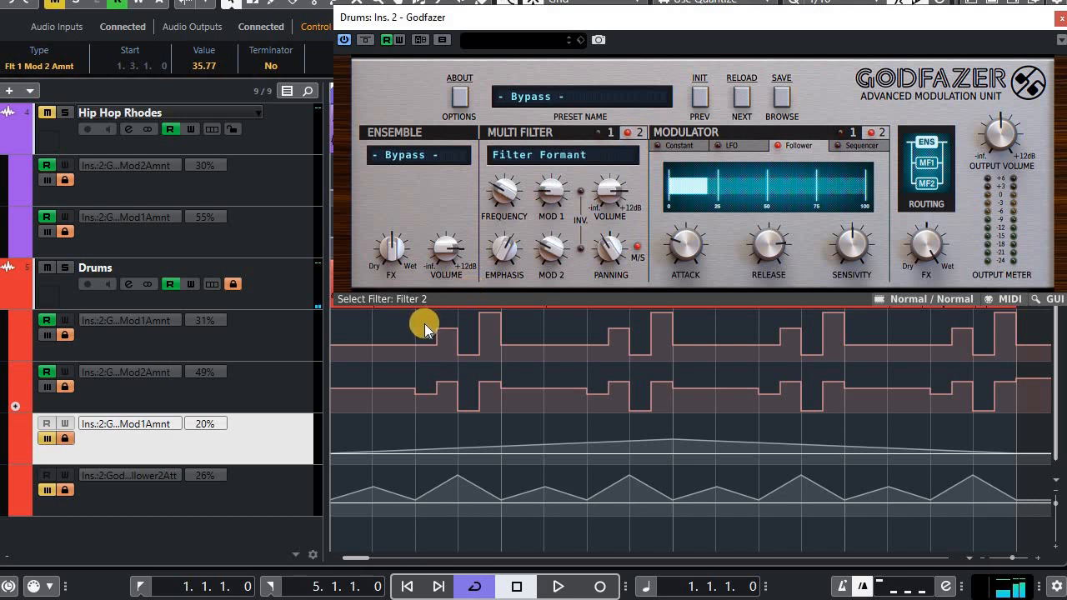
click(264, 396)
click(207, 447)
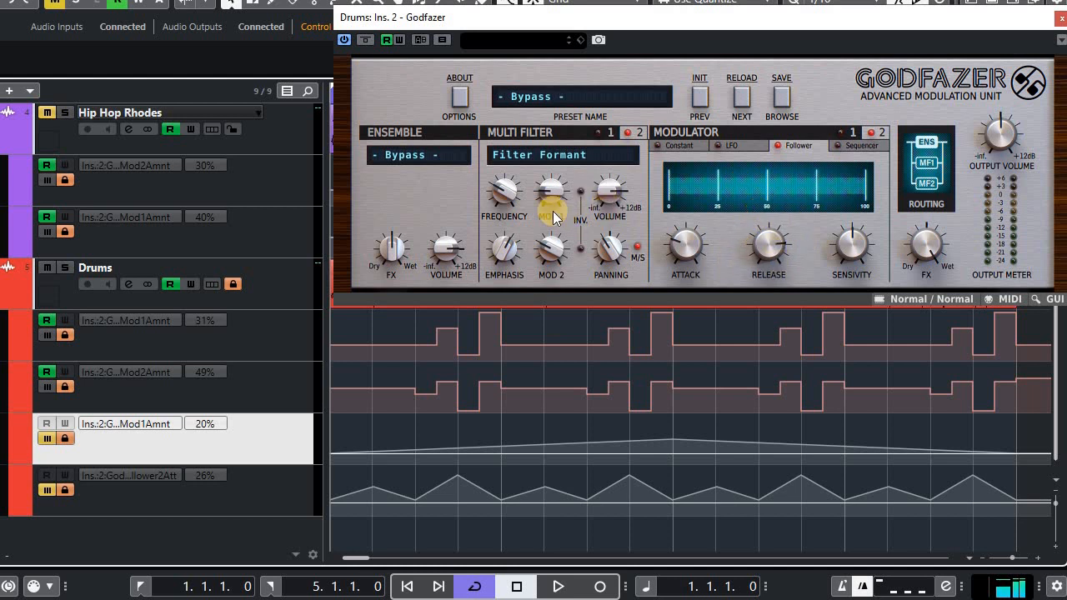
click(53, 439)
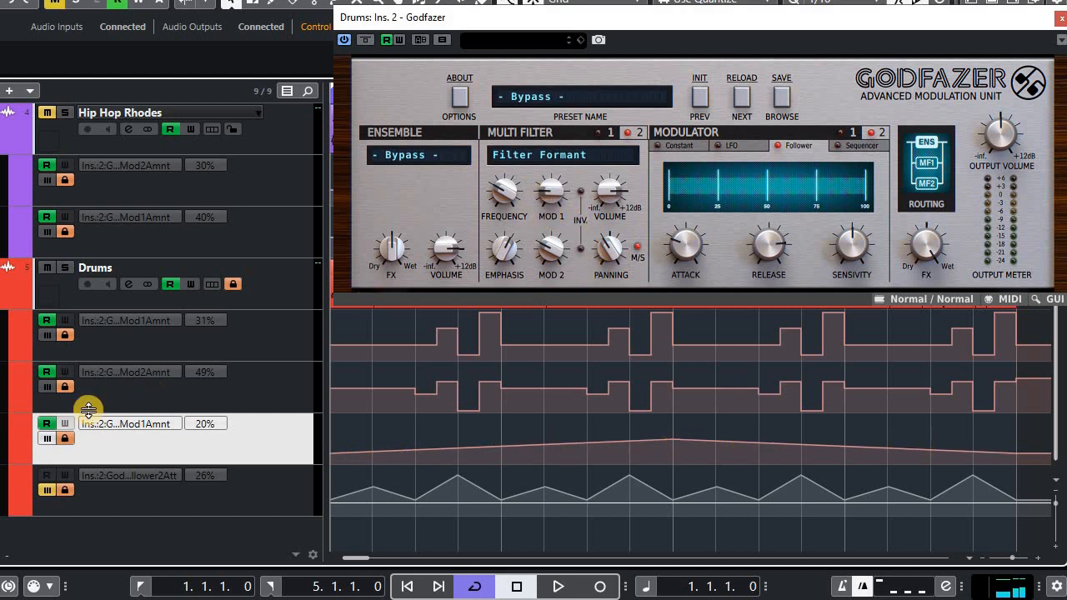
click(47, 440)
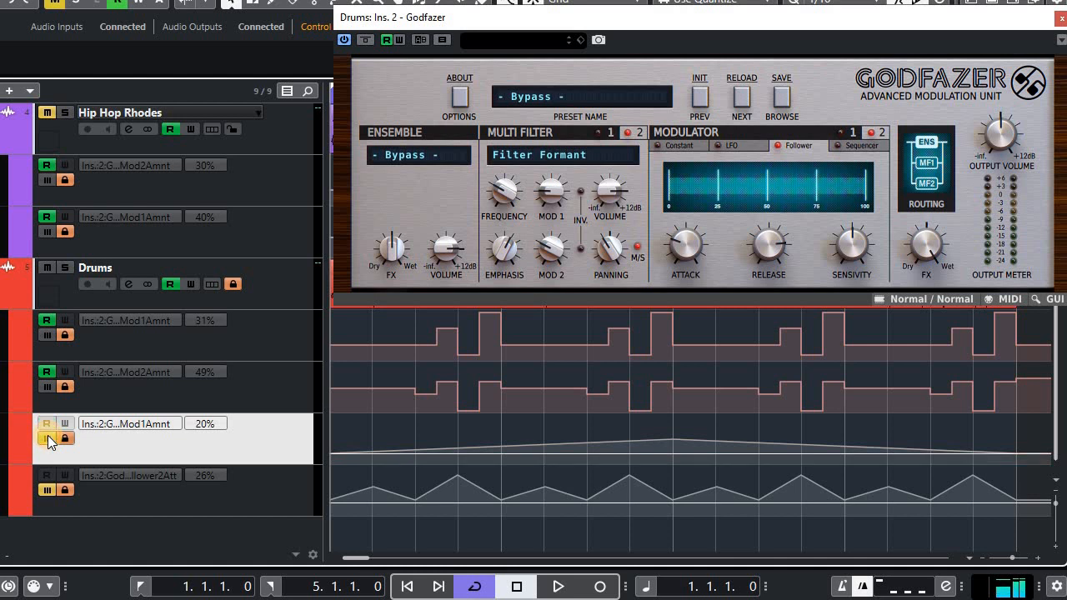
key(space)
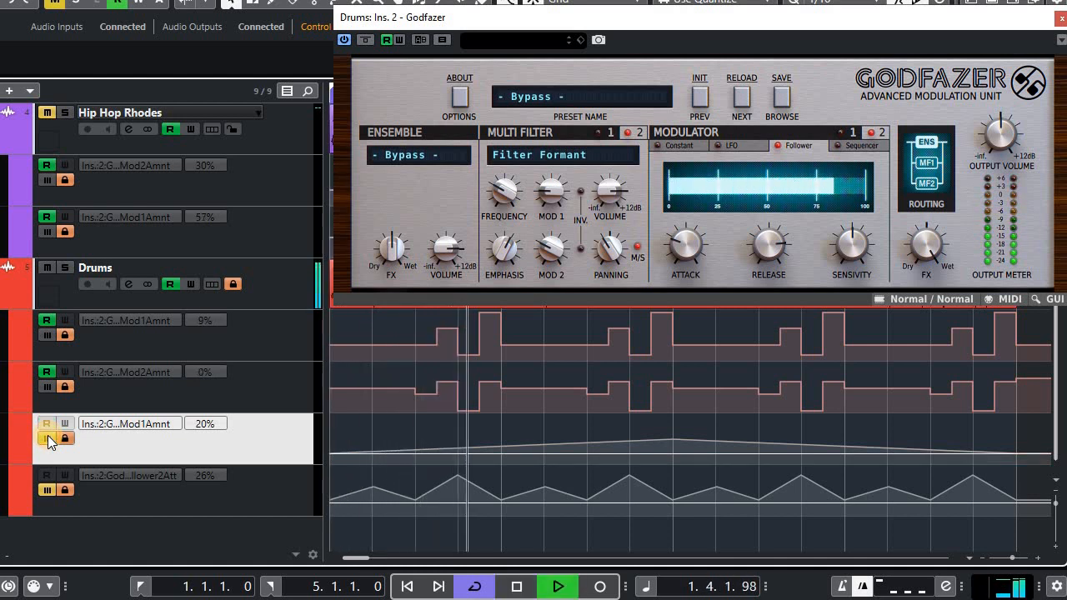
key(space)
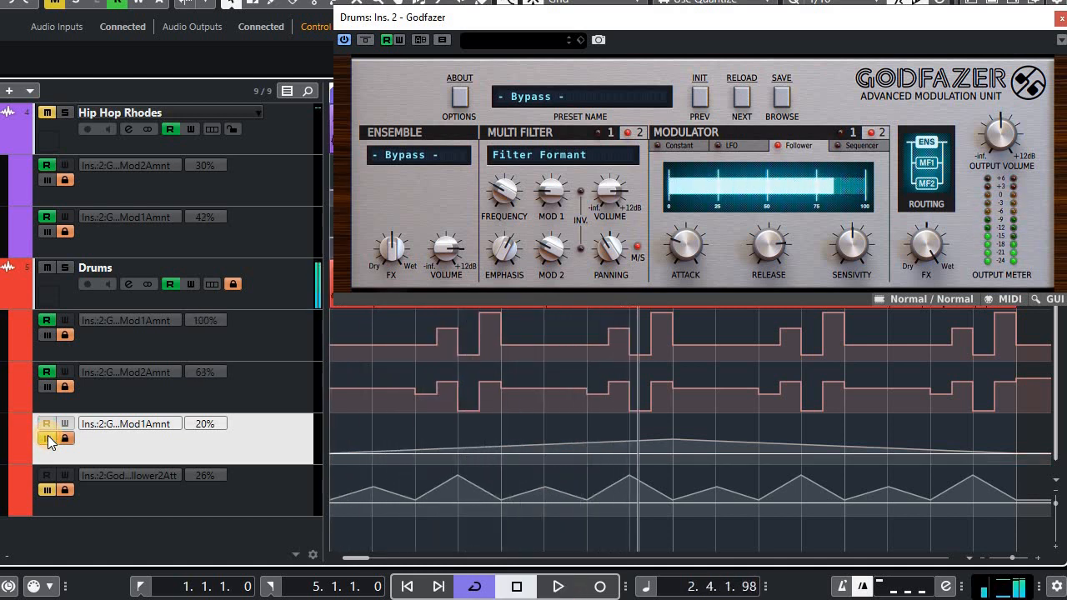
Unmute the Flt 2 Mod 1 Amnt automation and play the loop to hear it on the formant filter.
click(48, 439)
key(space)
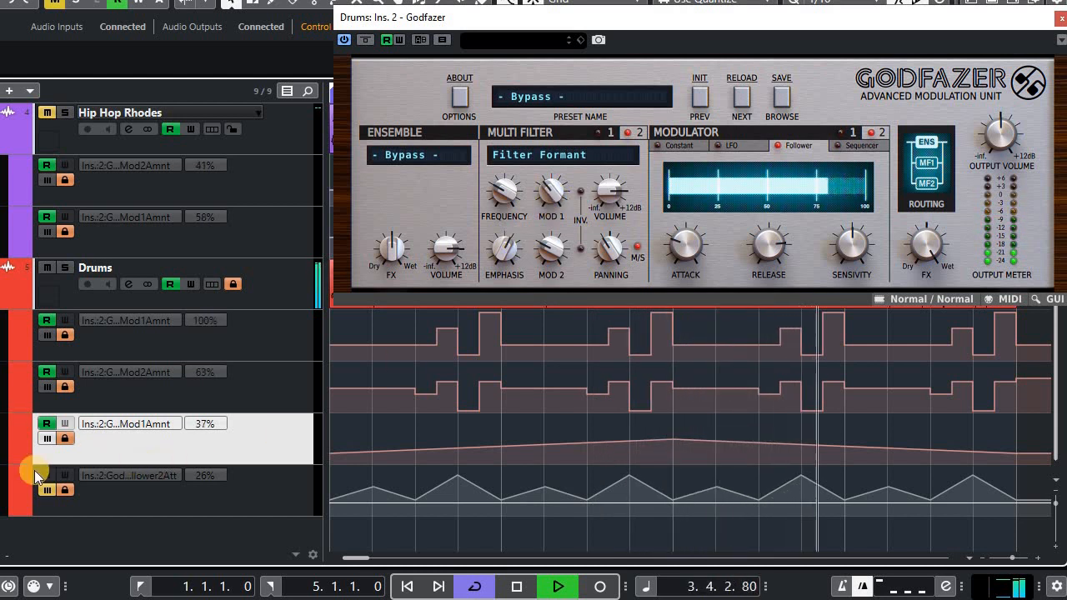
key(space)
Unmute the Follower 2 attack automation and play the loop from the start.
click(250, 500)
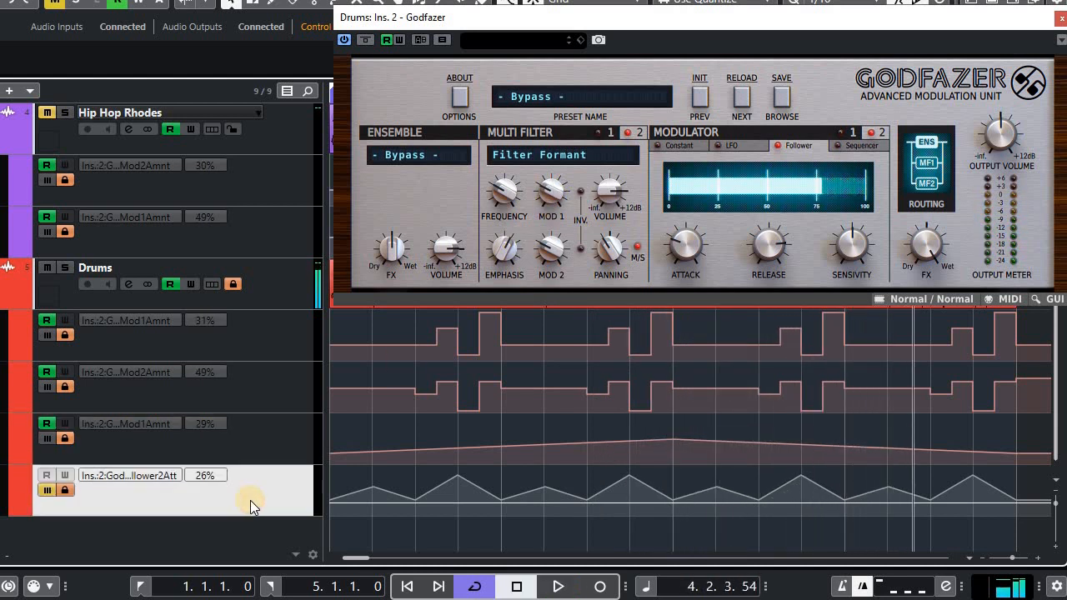
key(KP_Decimal)
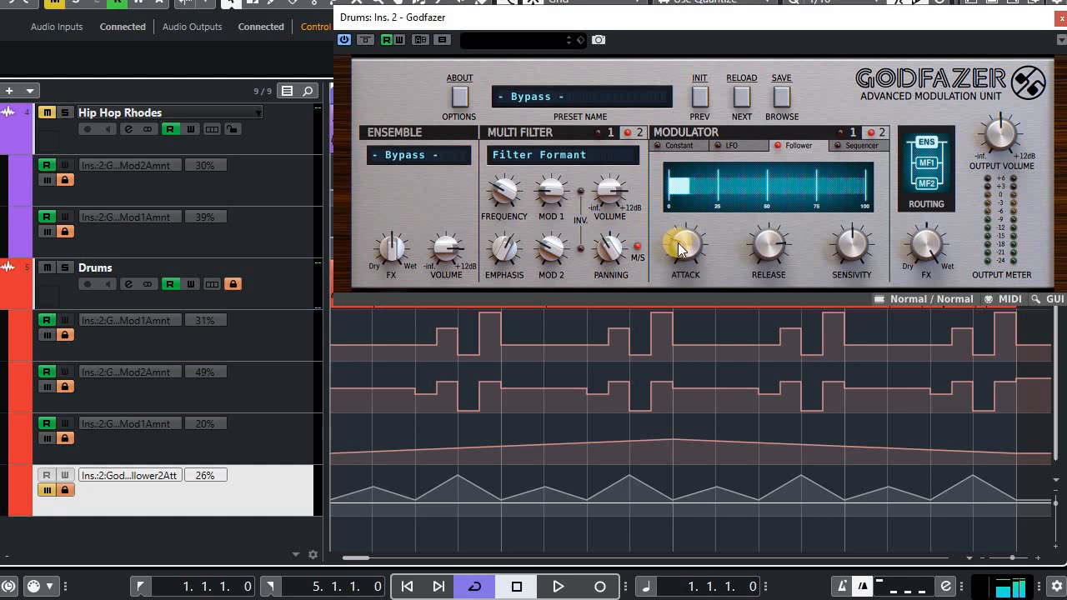
click(44, 488)
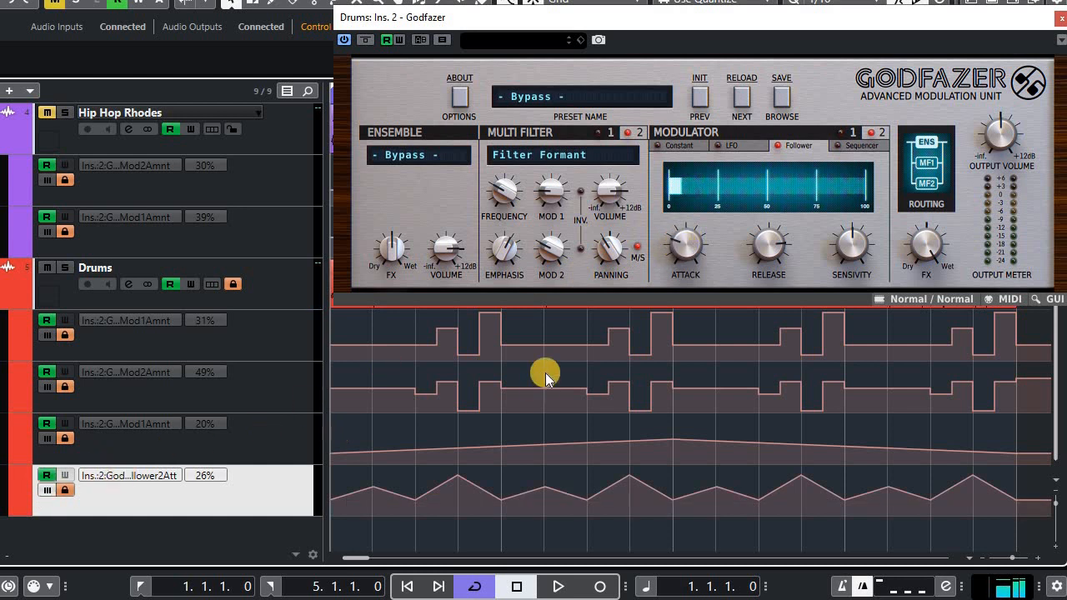
key(space)
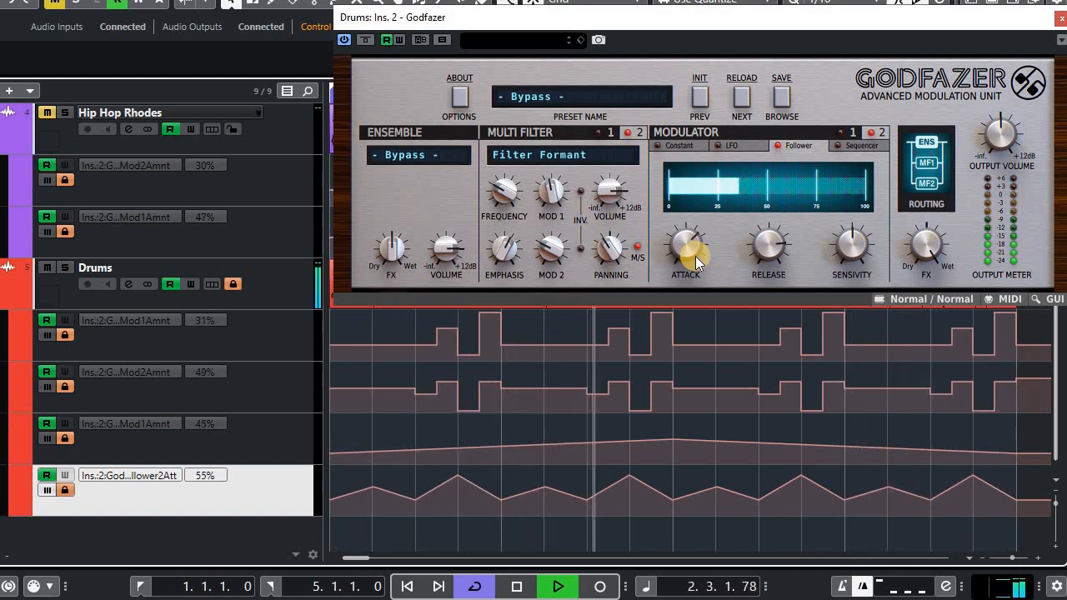
key(space)
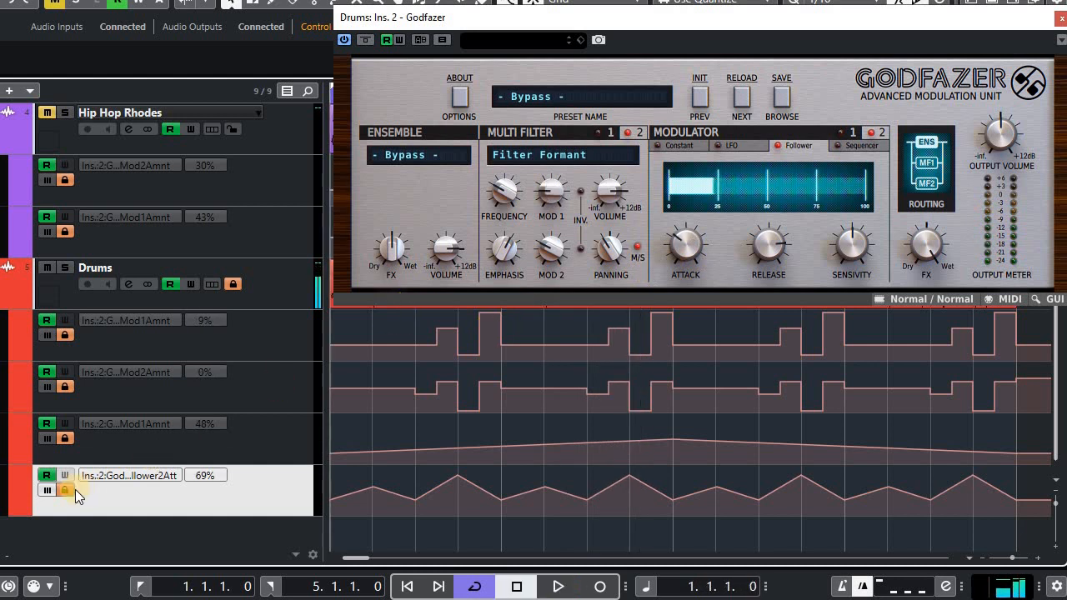
Set Follower 2's attack to 31% during playback with its automation muted, and re-enable that automation lane.
key(space)
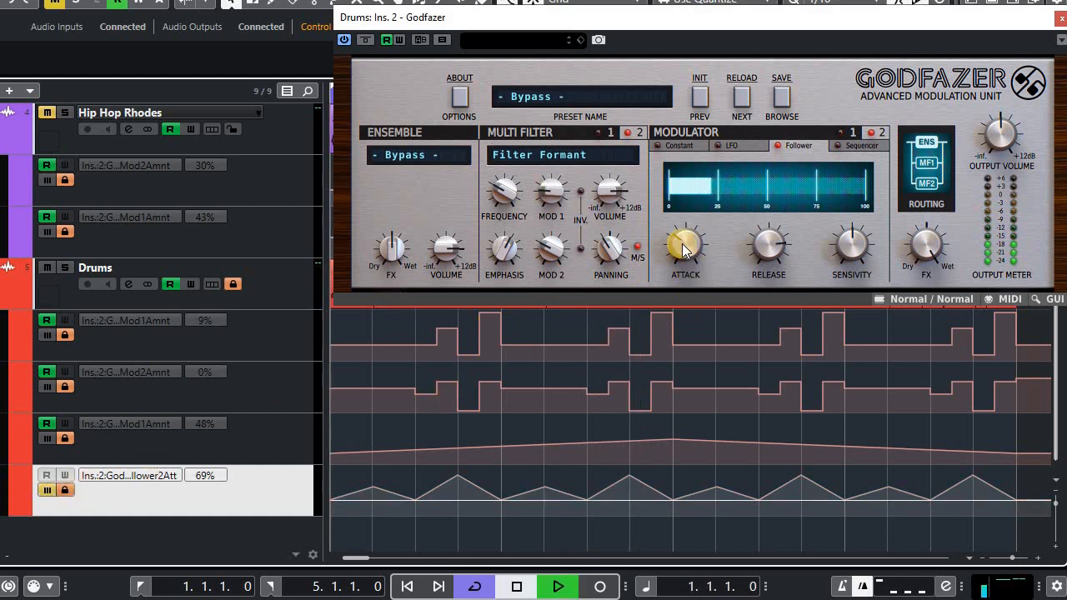
click(680, 234)
drag(680, 234, 726, 246)
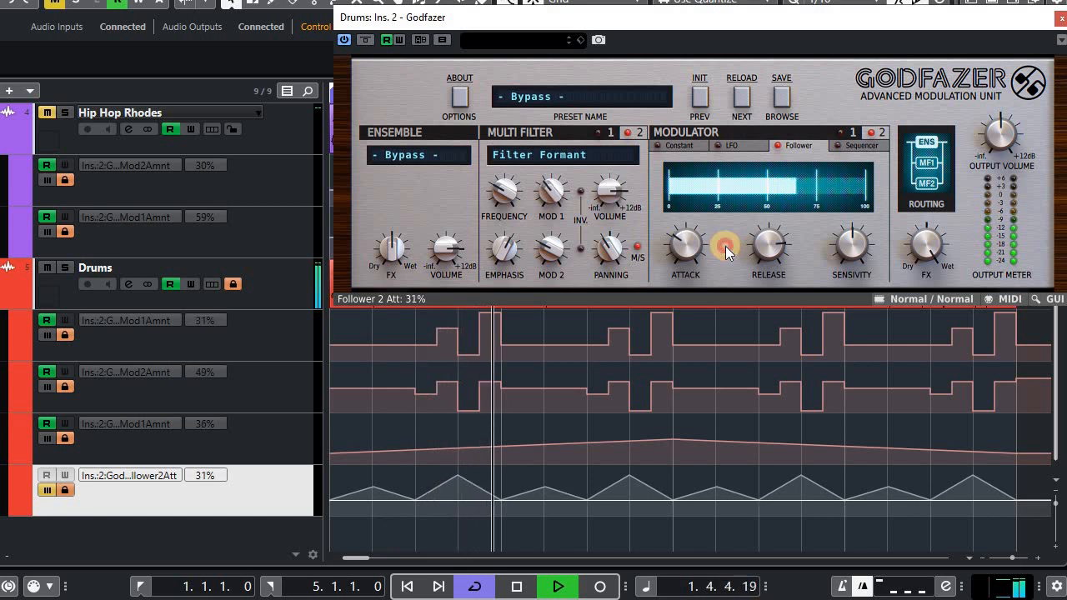
key(space)
click(44, 491)
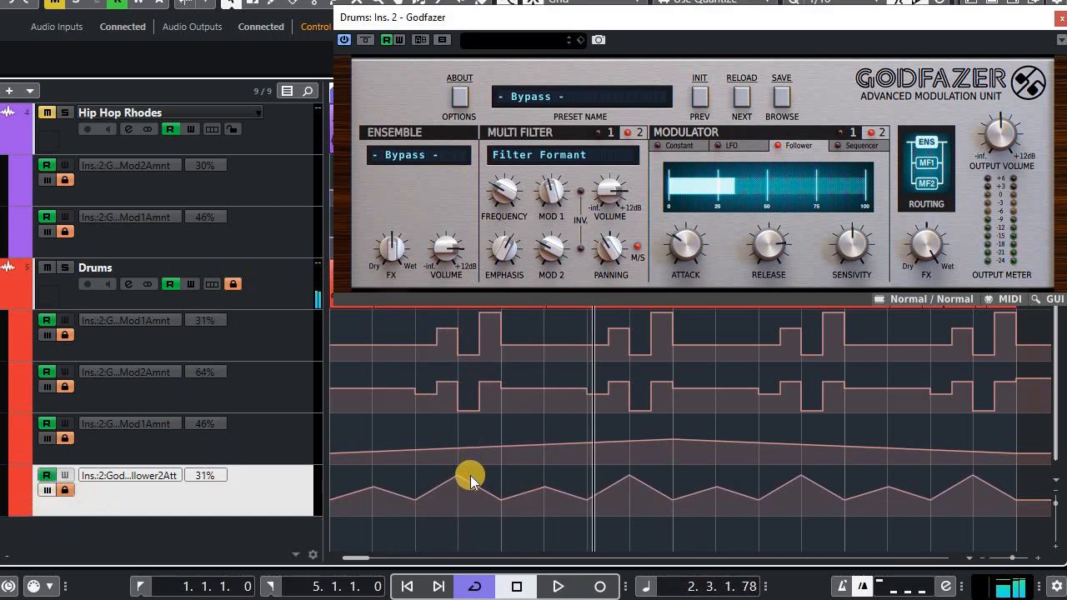
key(KP_Decimal)
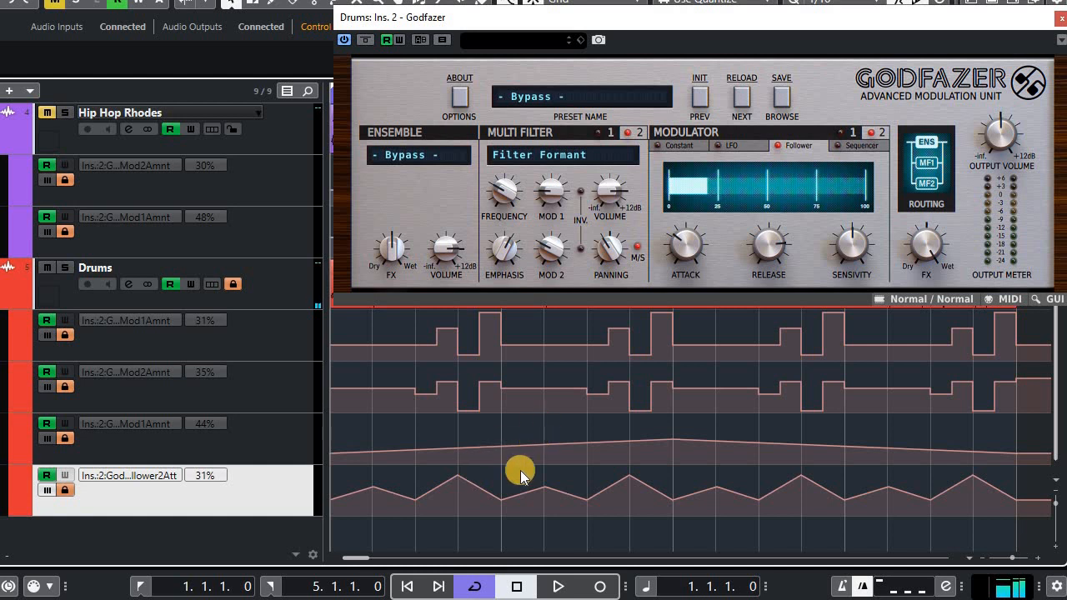
Move the Godfazer window out of the way so the drum track's automation lanes can be seen.
key(g)
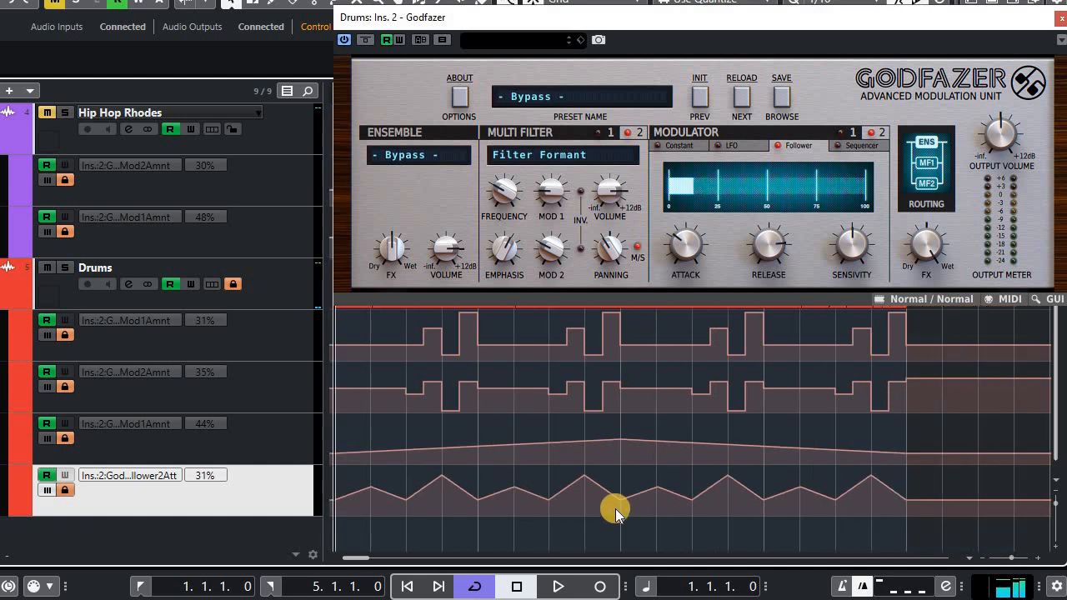
key(h)
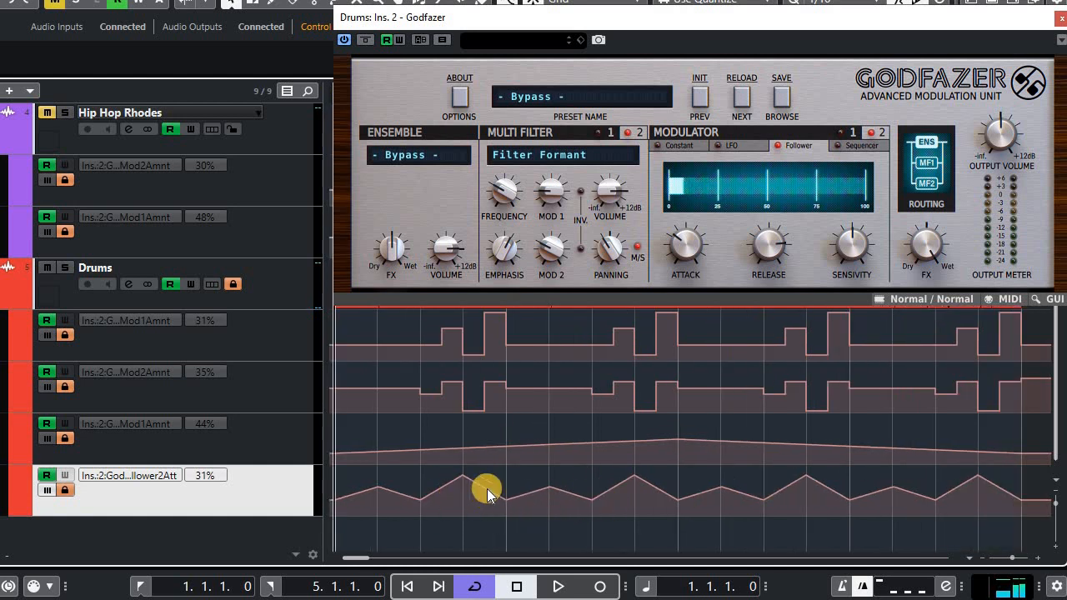
drag(470, 21, 961, 63)
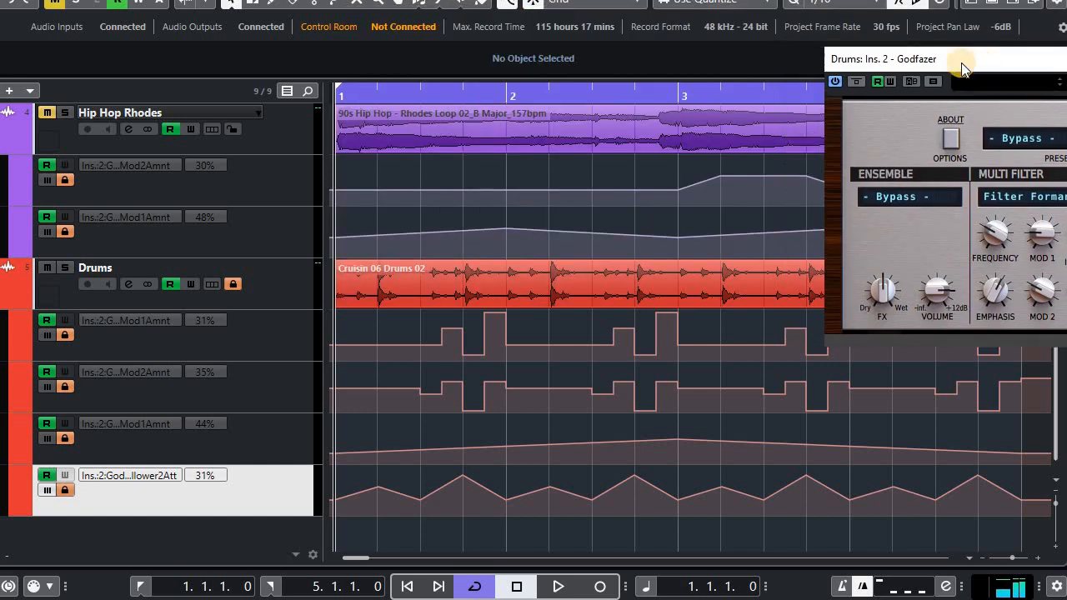
drag(1042, 53, 1052, 30)
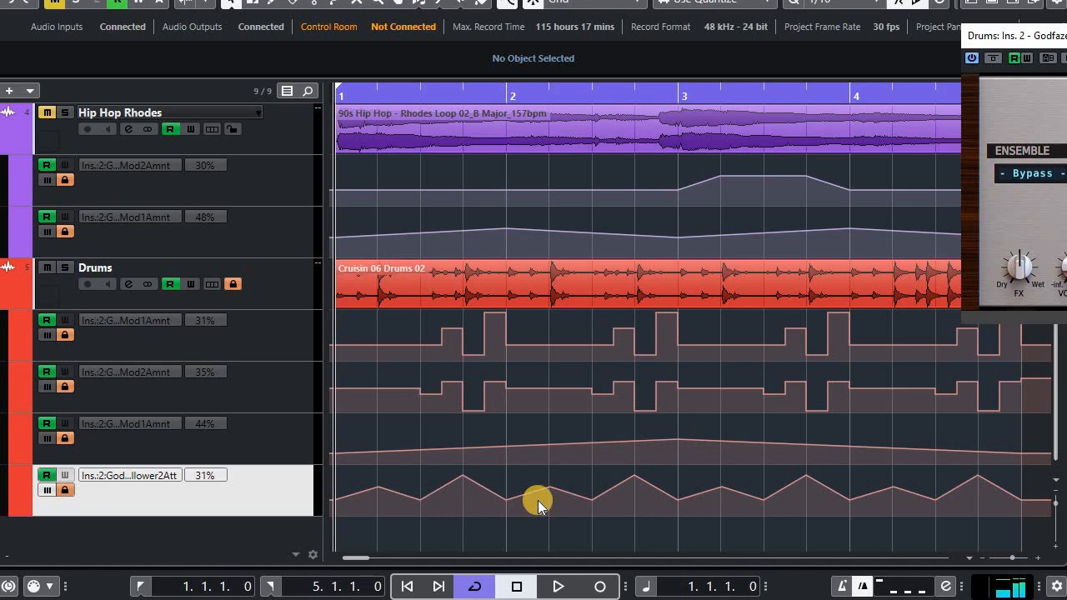
Unlock the Follower 2 attack automation lane and delete its points after the start of bar 3.
key(g)
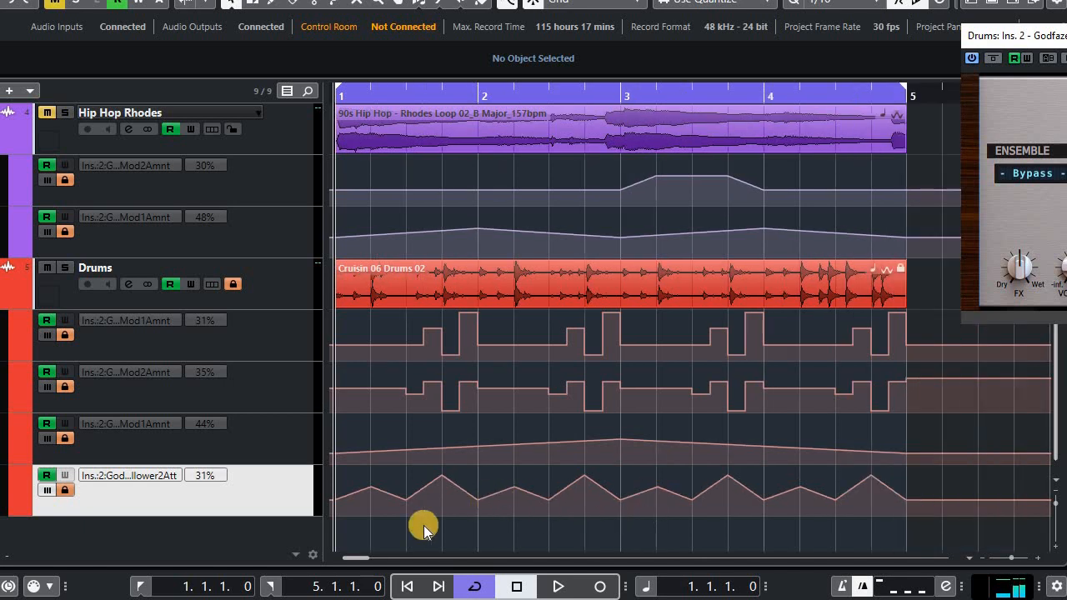
click(65, 491)
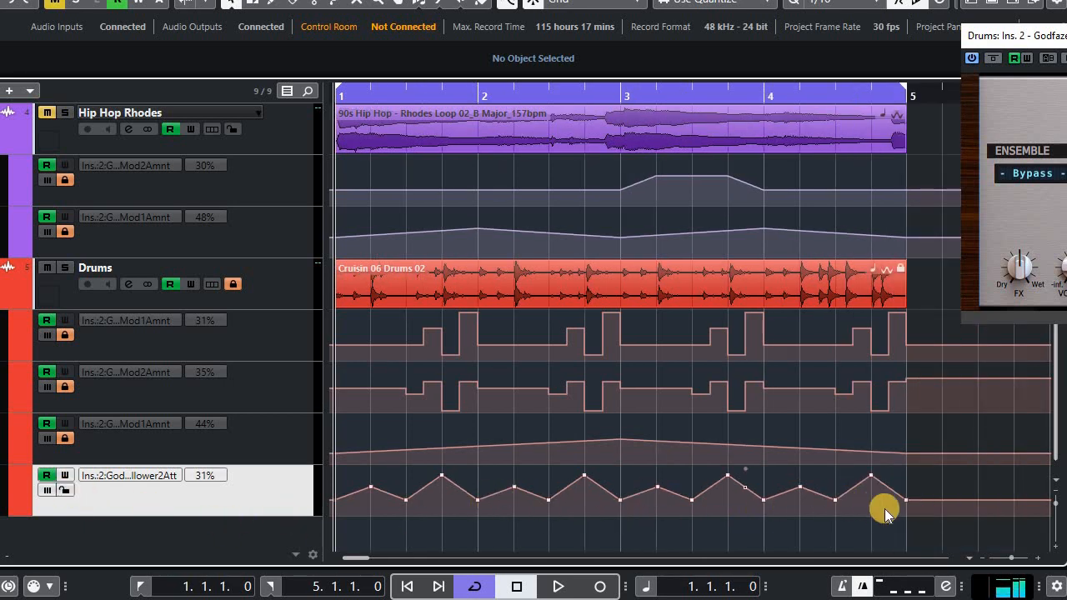
drag(938, 514, 635, 476)
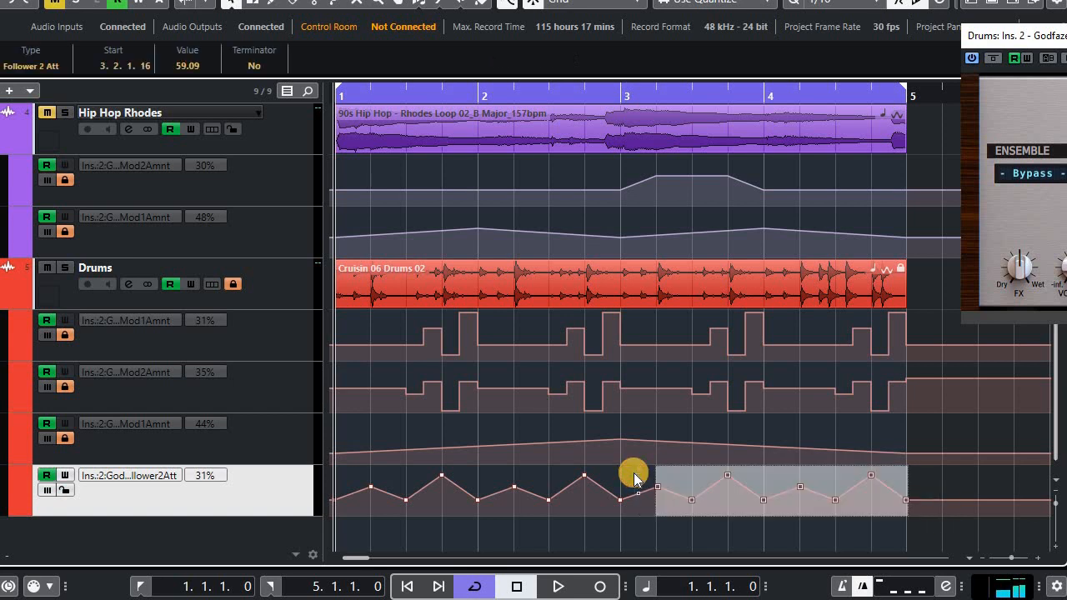
key(Delete)
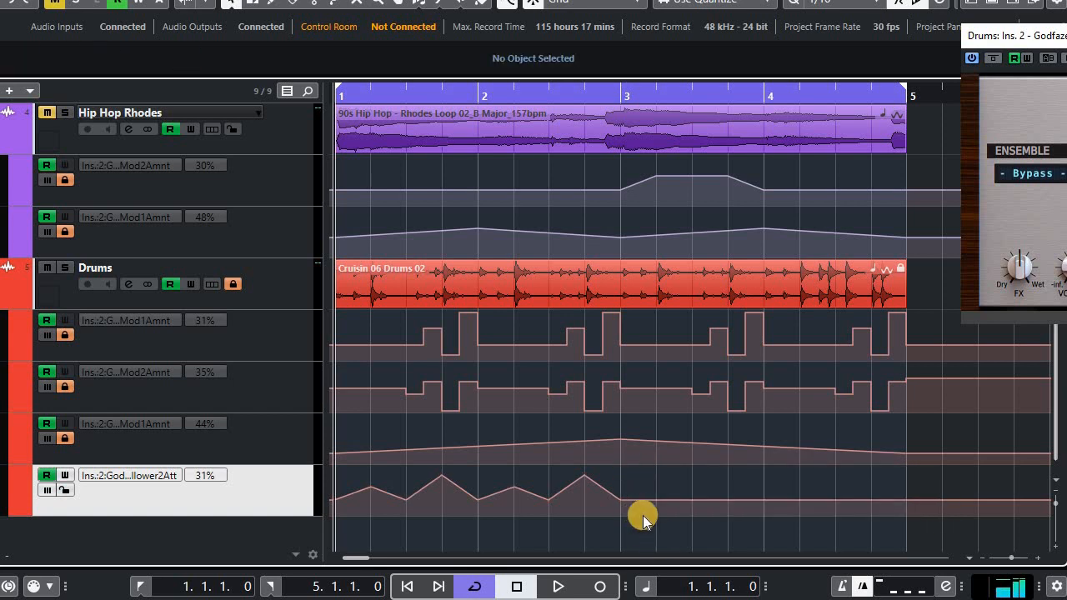
Move the Follower 2 attack points of bar 2 so that they start at bar 3.
drag(570, 479, 471, 475)
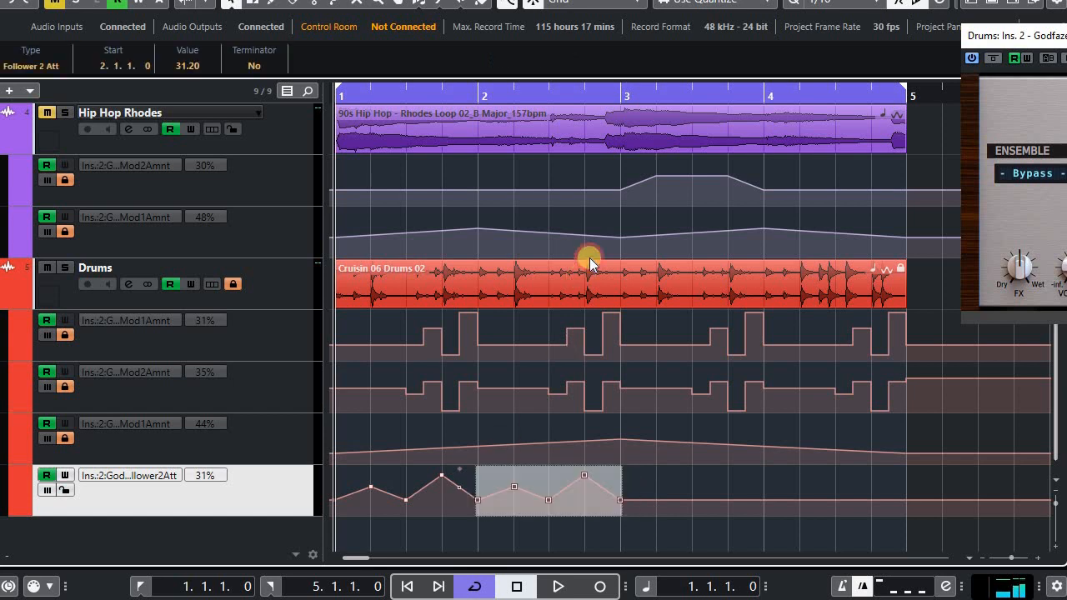
click(622, 90)
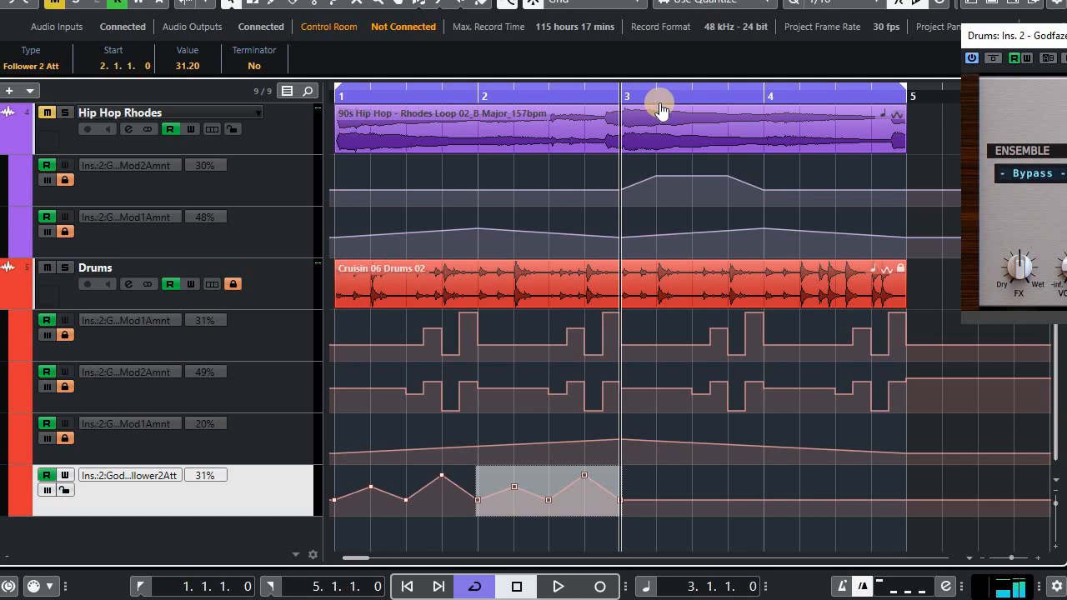
key(ctrl+l)
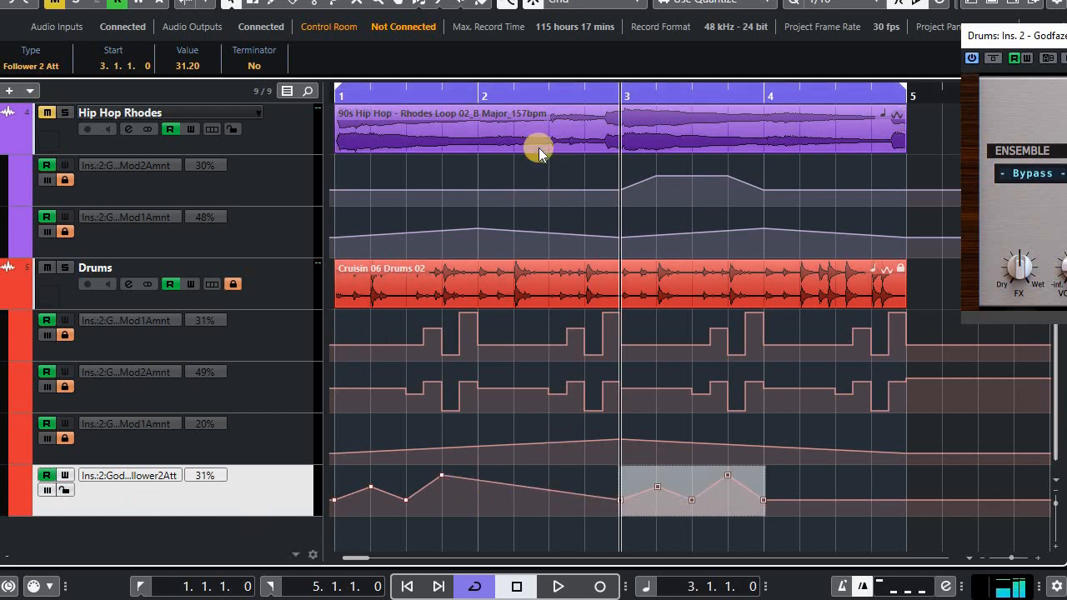
Move the higher attack peak in bar 1 to position 2.3.1.0.
click(548, 94)
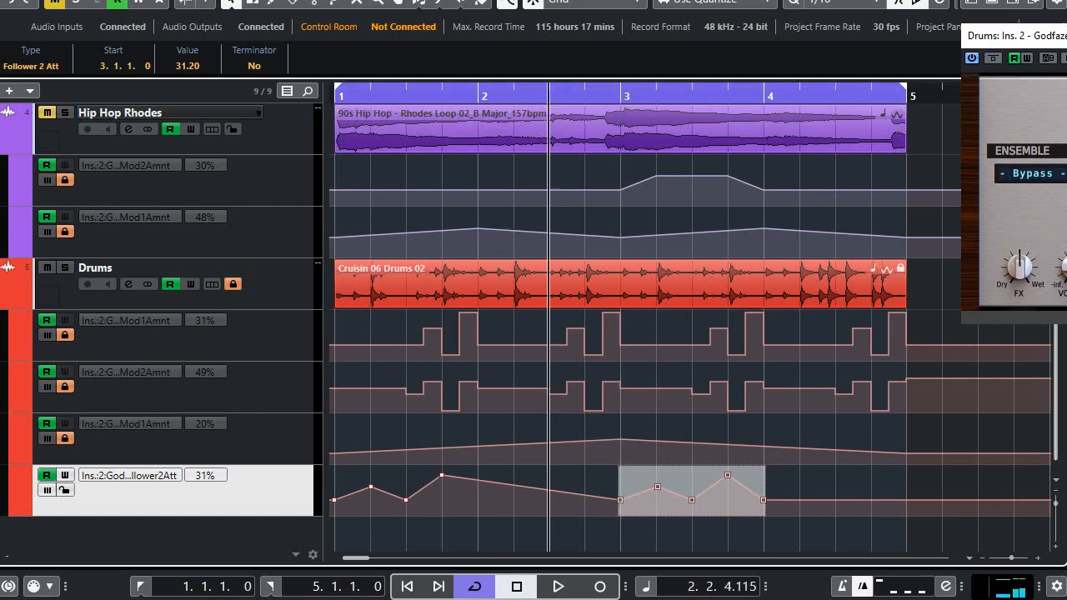
click(430, 472)
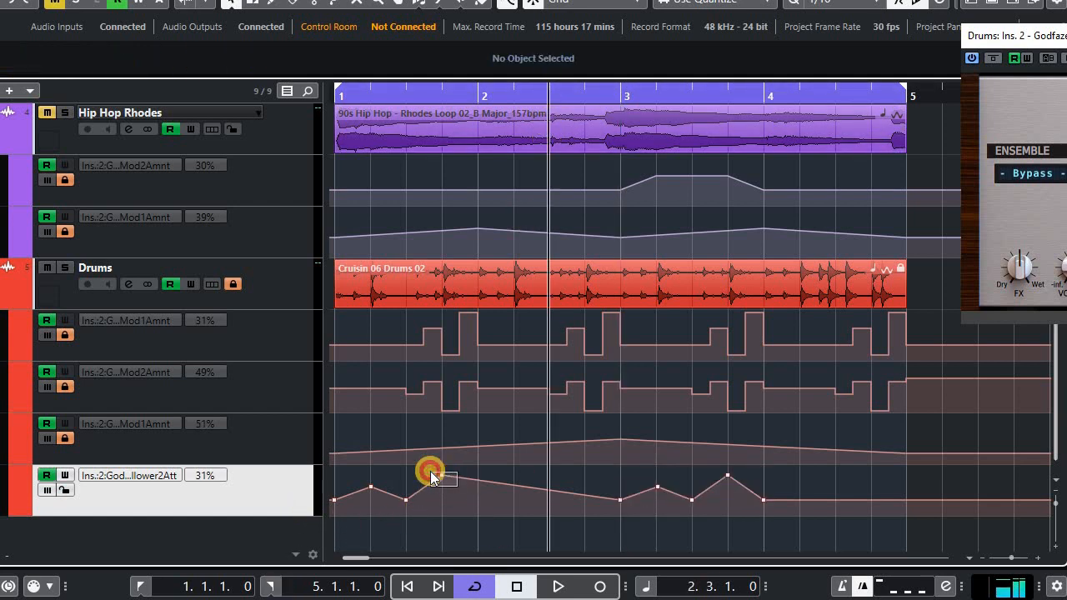
drag(457, 485, 430, 473)
key(ctrl+l)
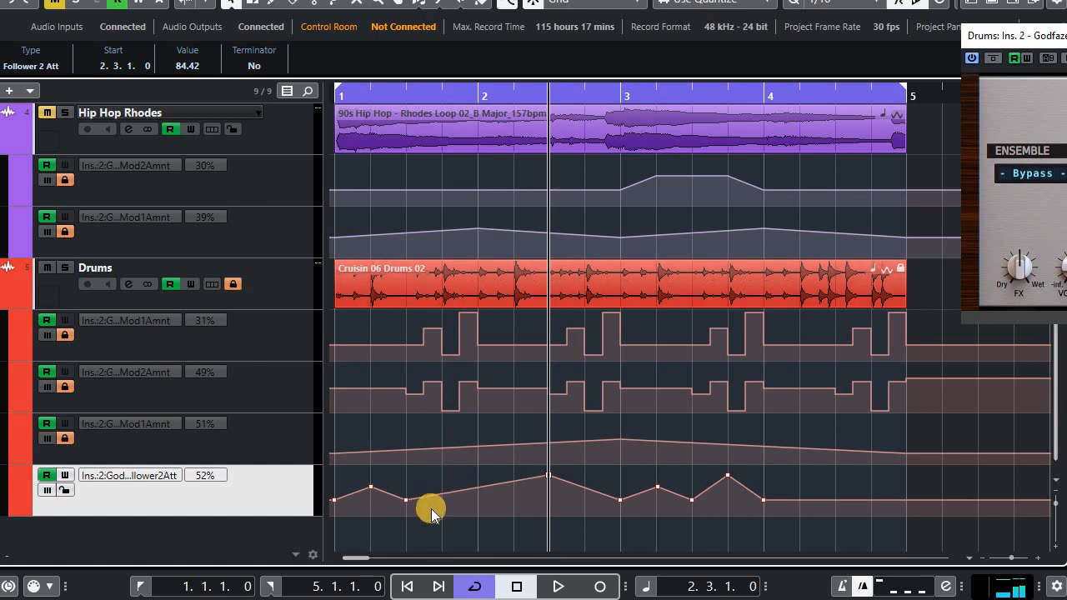
Move the attack low point in bar 1 to 2.1.1.0 and the smaller peak before it to 1.3.1.0.
drag(431, 510, 401, 492)
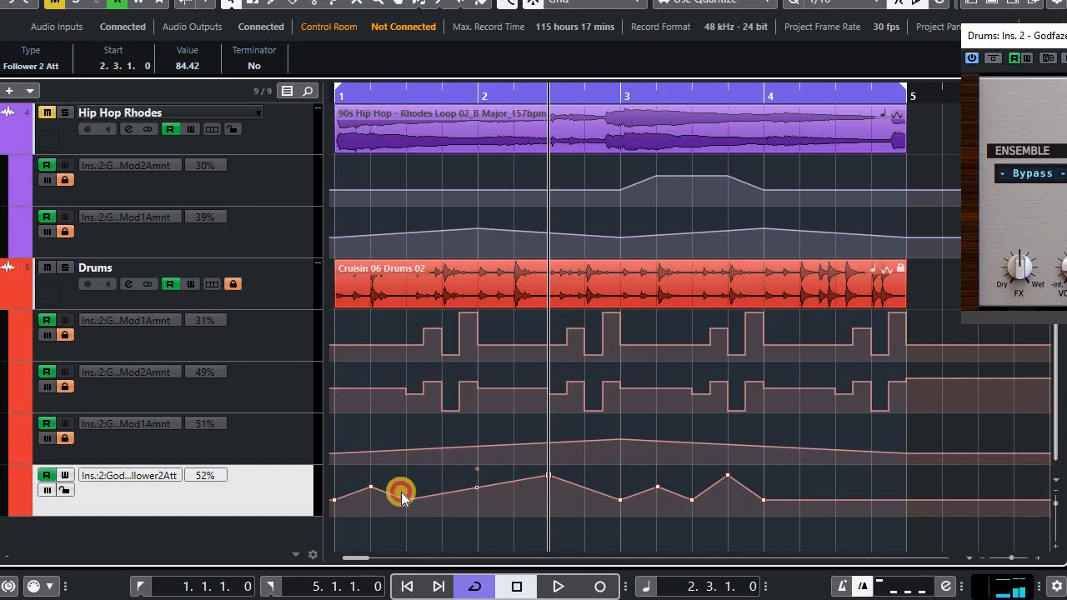
click(478, 90)
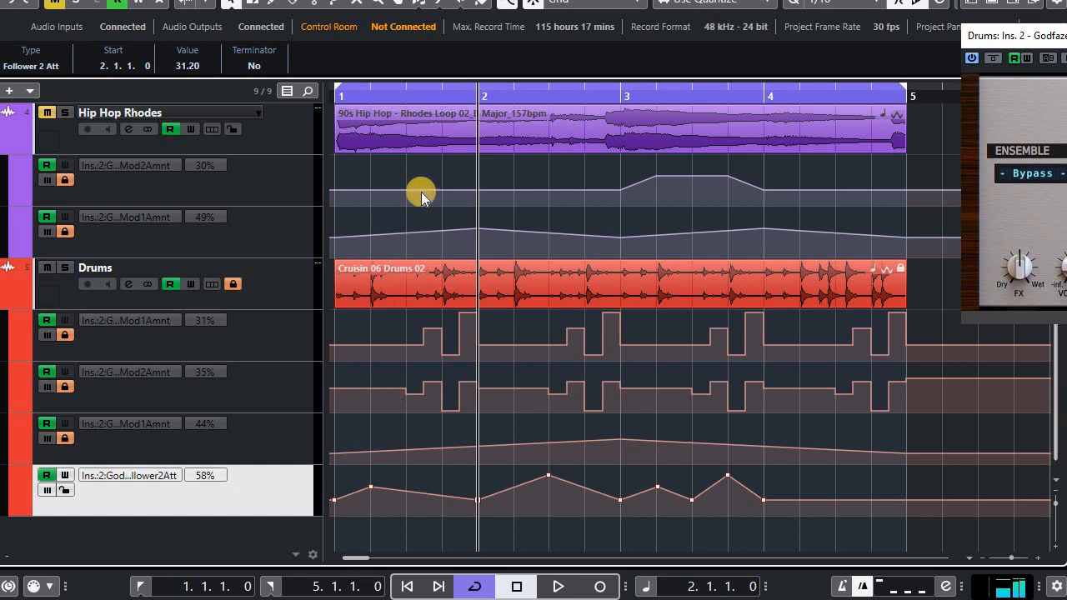
click(408, 96)
click(362, 475)
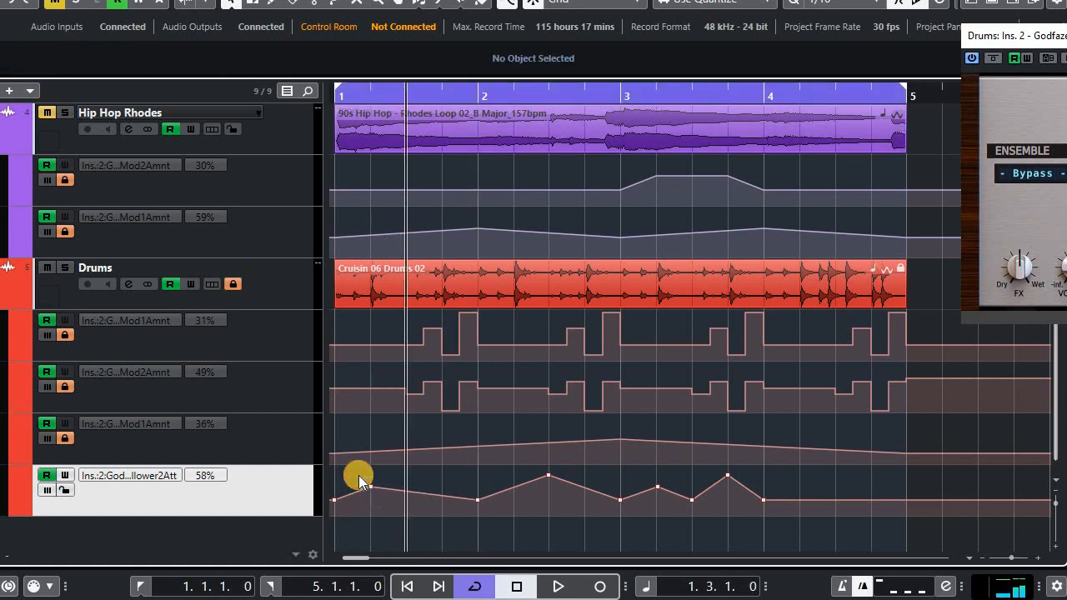
drag(382, 507, 359, 475)
key(ctrl+l)
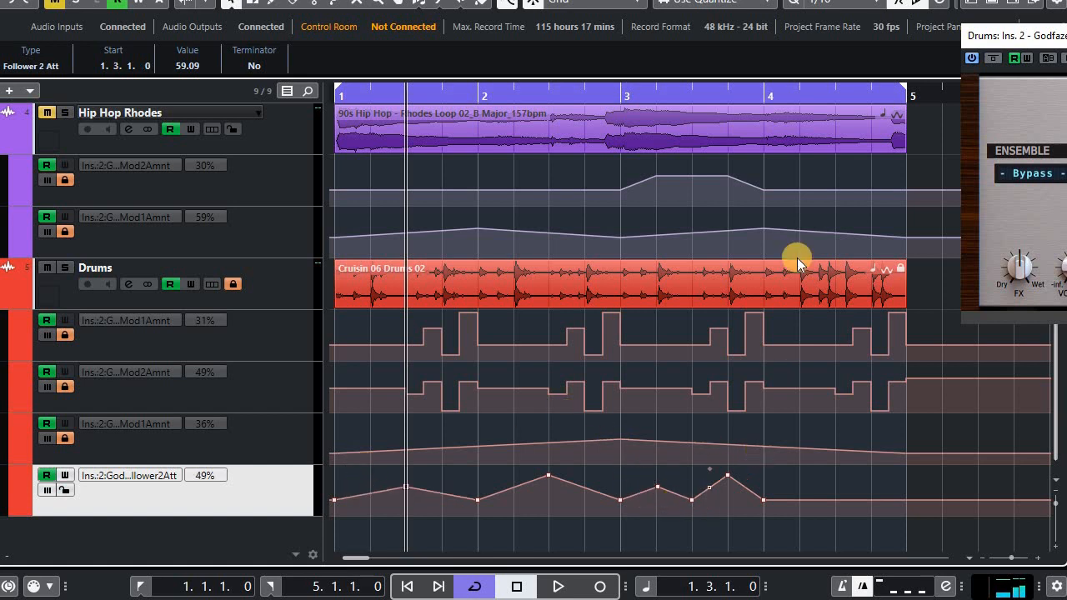
Move the last attack point to 5.1.1.0 and the higher peak in bar 3 to 4.3.1.0.
click(902, 99)
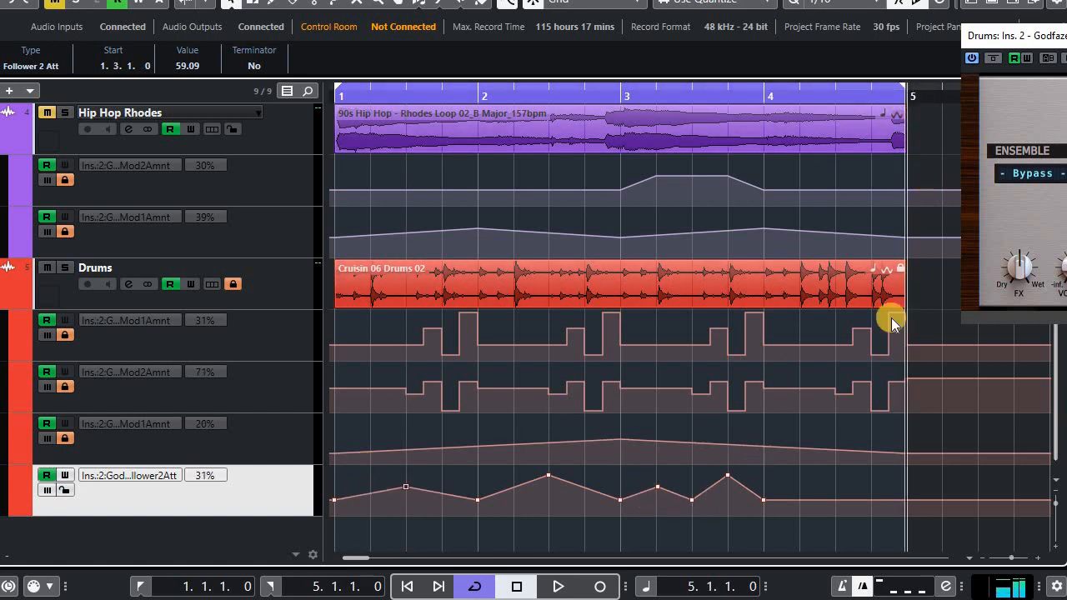
click(769, 498)
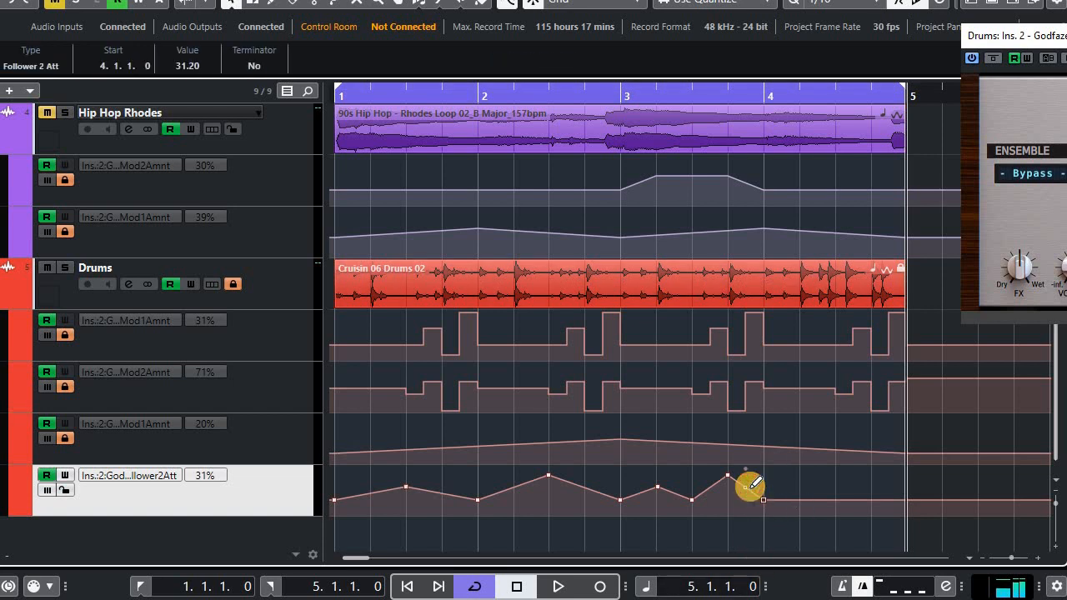
click(832, 100)
drag(754, 500, 710, 462)
key(ctrl+l)
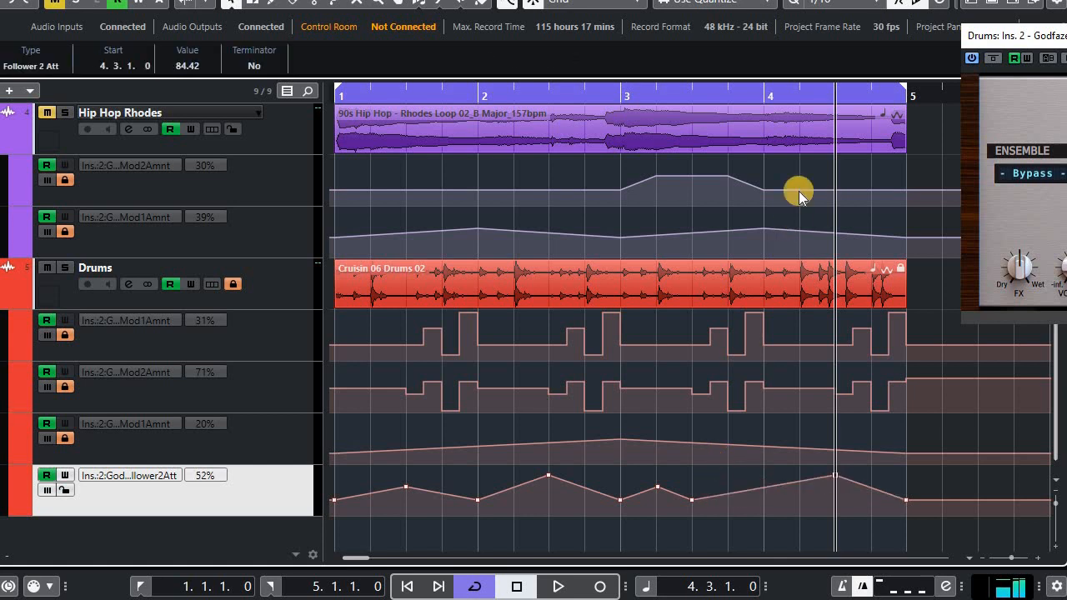
Move the remaining attack low point to 4.1.1.0 and the smaller peak to 3.3.1.0, then re-enable cycling and return to the start.
click(761, 92)
drag(671, 478, 673, 480)
key(ctrl+l)
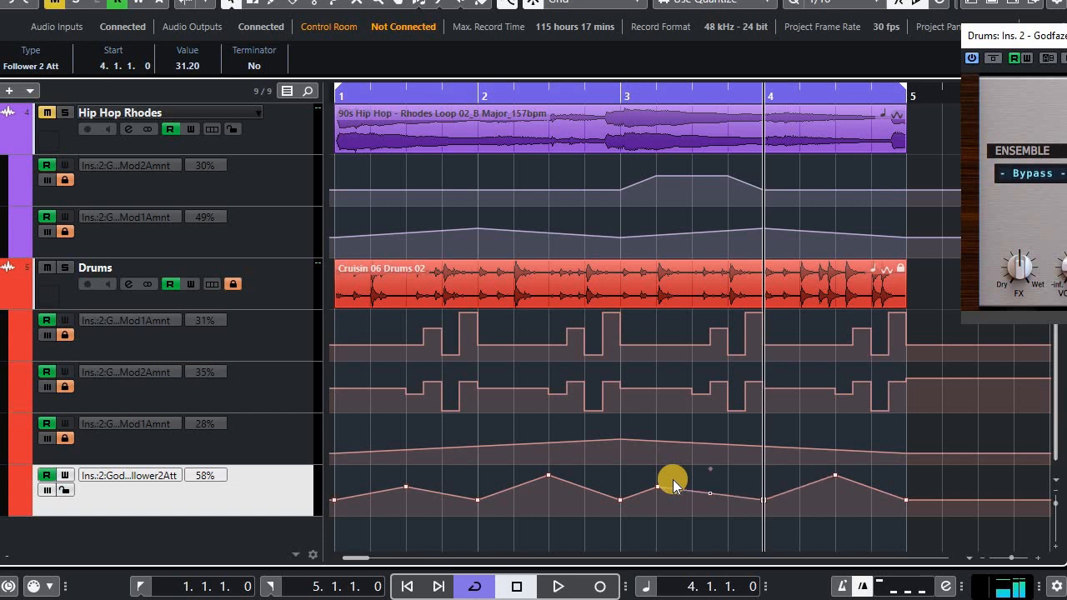
click(691, 94)
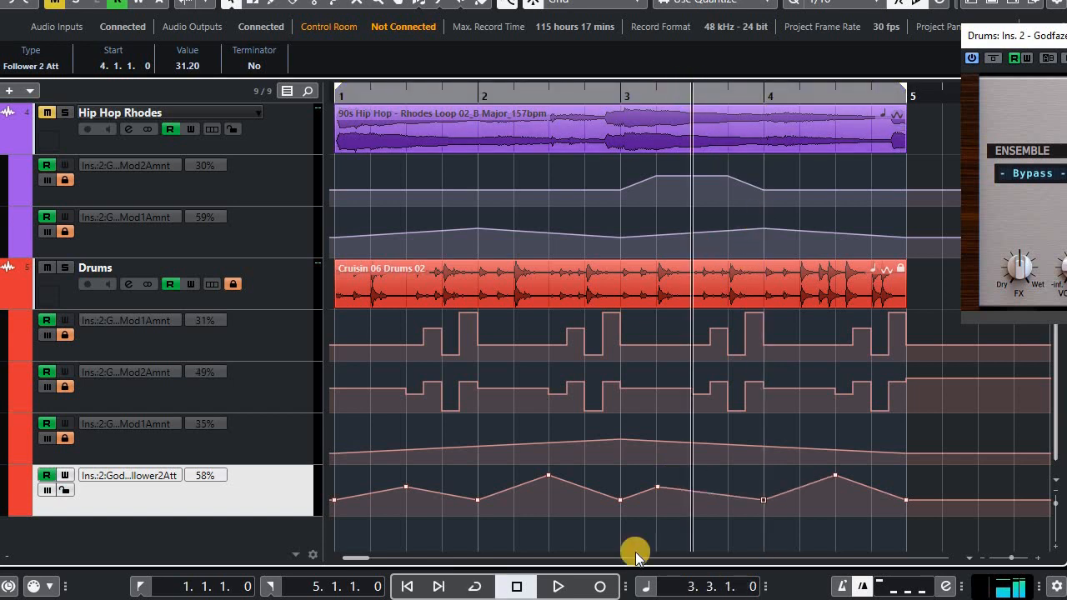
drag(666, 502, 649, 478)
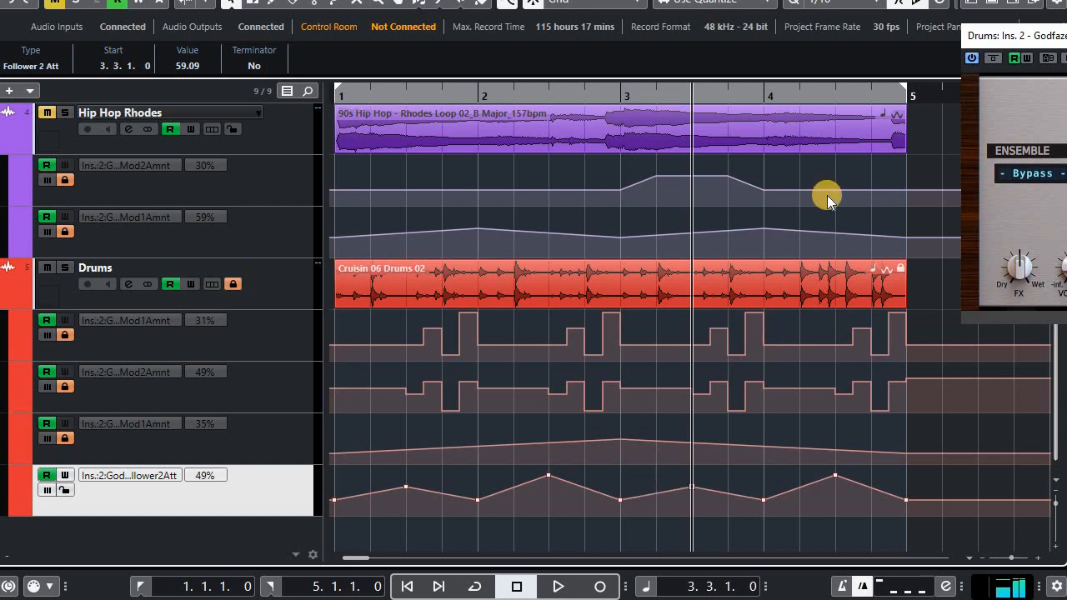
key(KP_Divide)
key(Home)
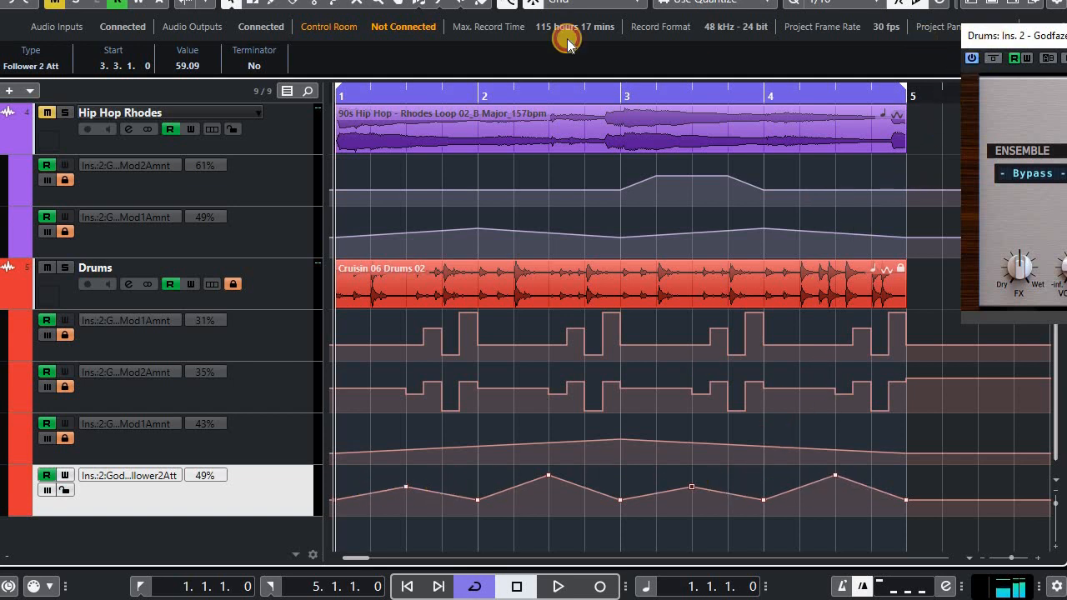
Bring the Godfazer window back into view, play the loop with the stretched attack automation, and lock its lane again.
drag(567, 41, 469, 82)
key(space)
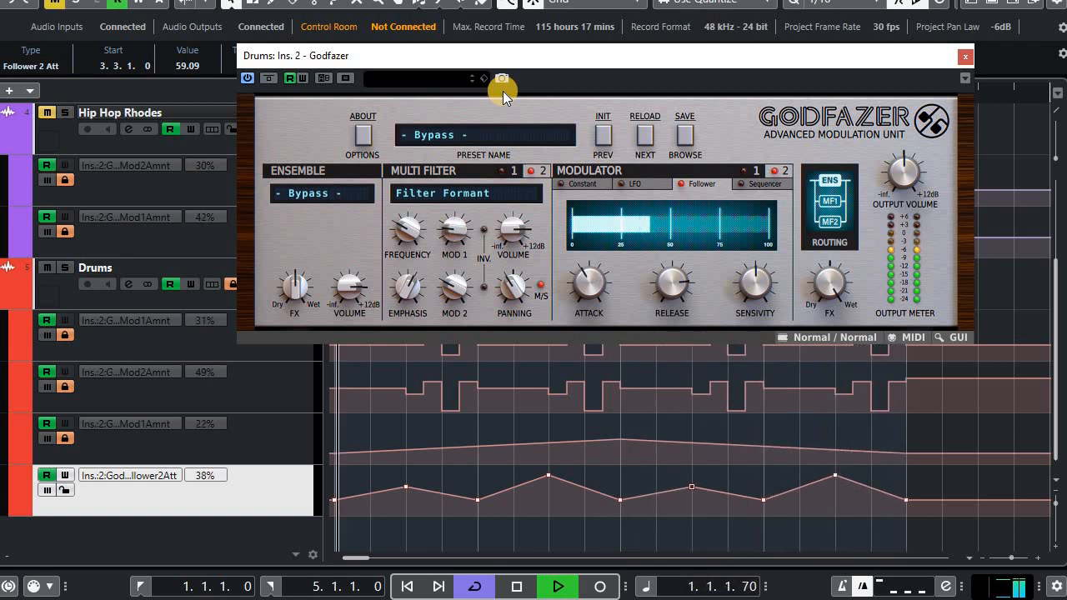
click(66, 485)
key(space)
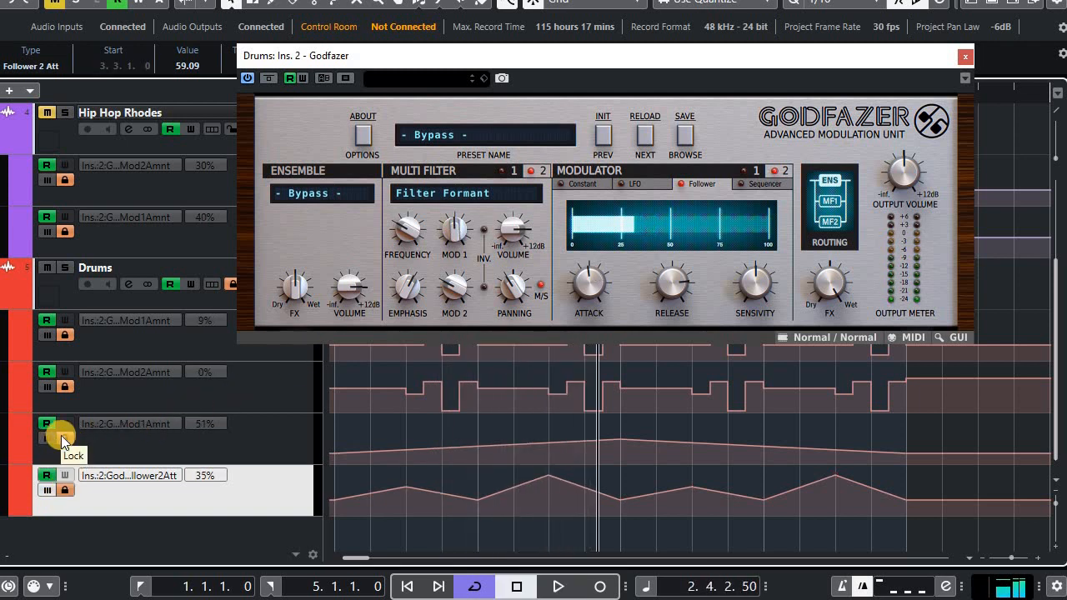
Mute the drums' Flt 2 Mod 1 Amnt automation and play the loop from the start.
key(KP_Decimal)
click(43, 435)
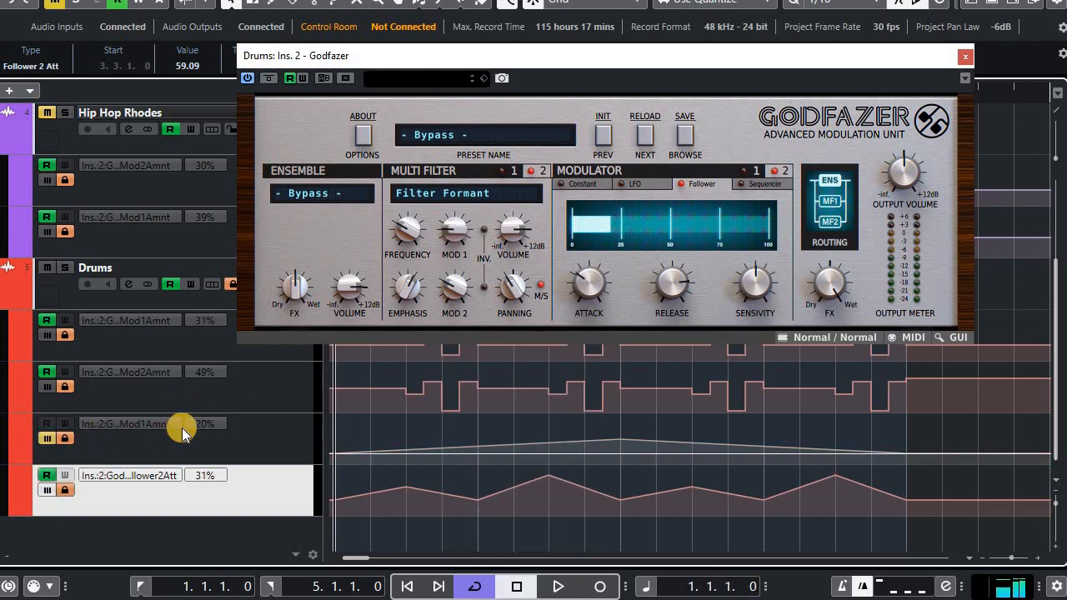
click(274, 454)
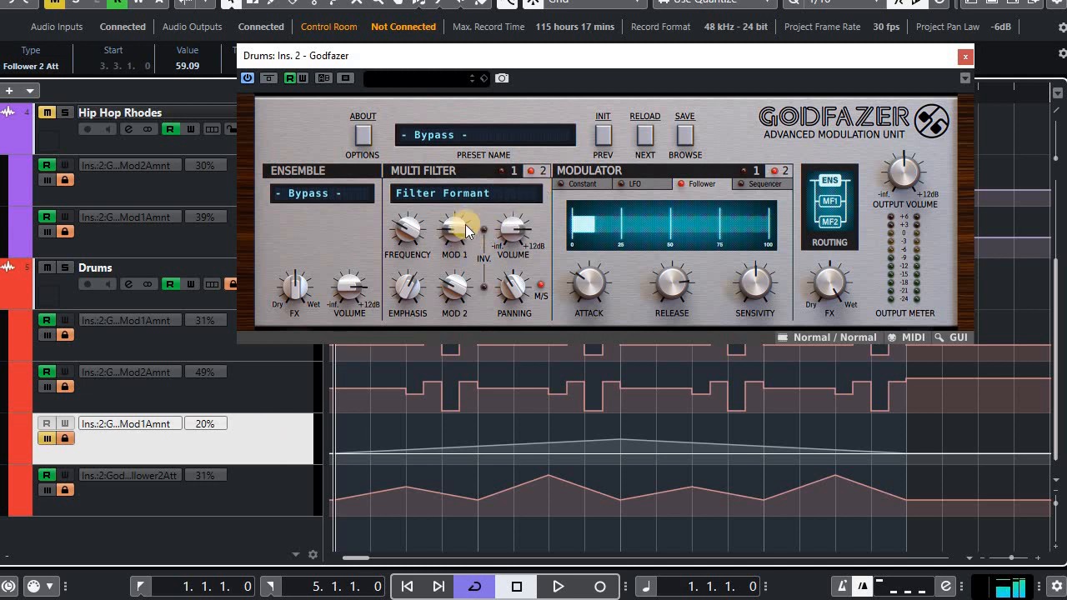
drag(465, 225, 452, 242)
key(space)
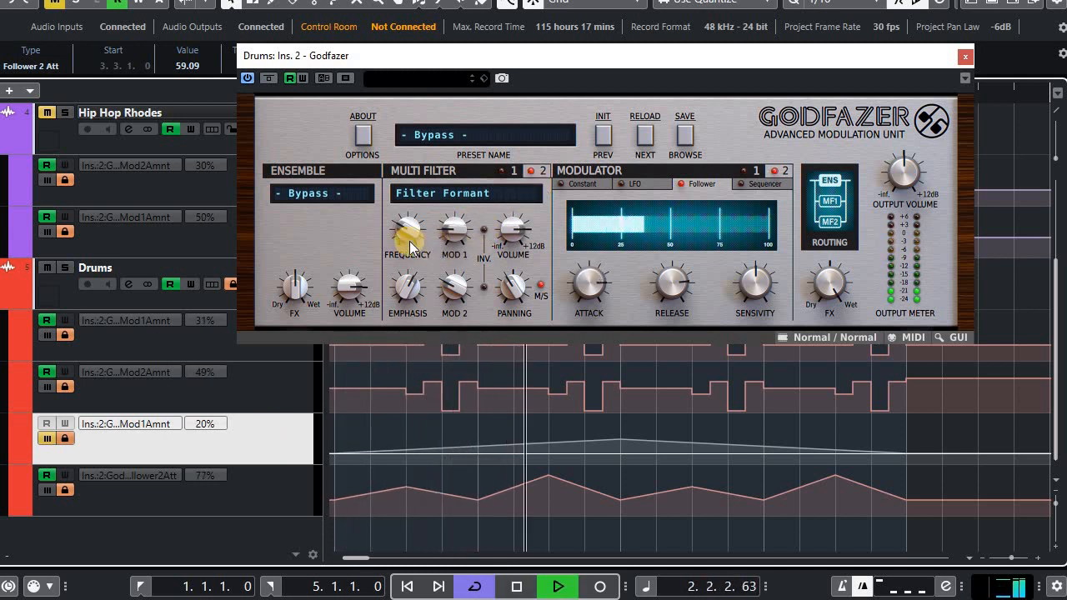
Raise the formant filter's frequency and set its Mod 1 amount to 0% during playback, then stop.
drag(409, 220, 445, 172)
drag(456, 233, 238, 397)
key(space)
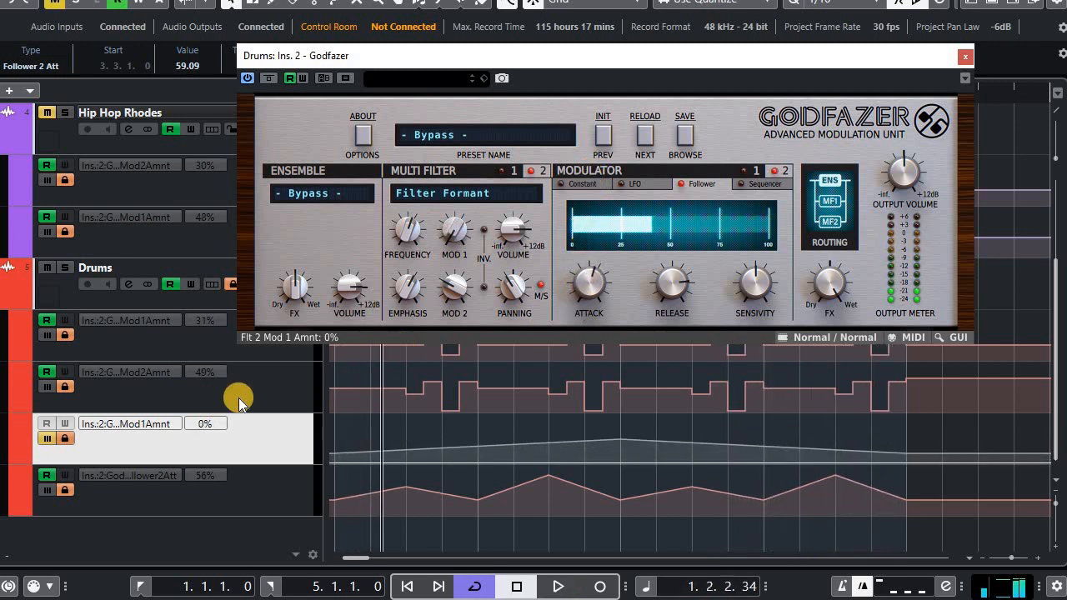
Unmute the Flt 2 Mod 1 Amnt automation and play the loop from the start with the raised filter frequency.
key(period)
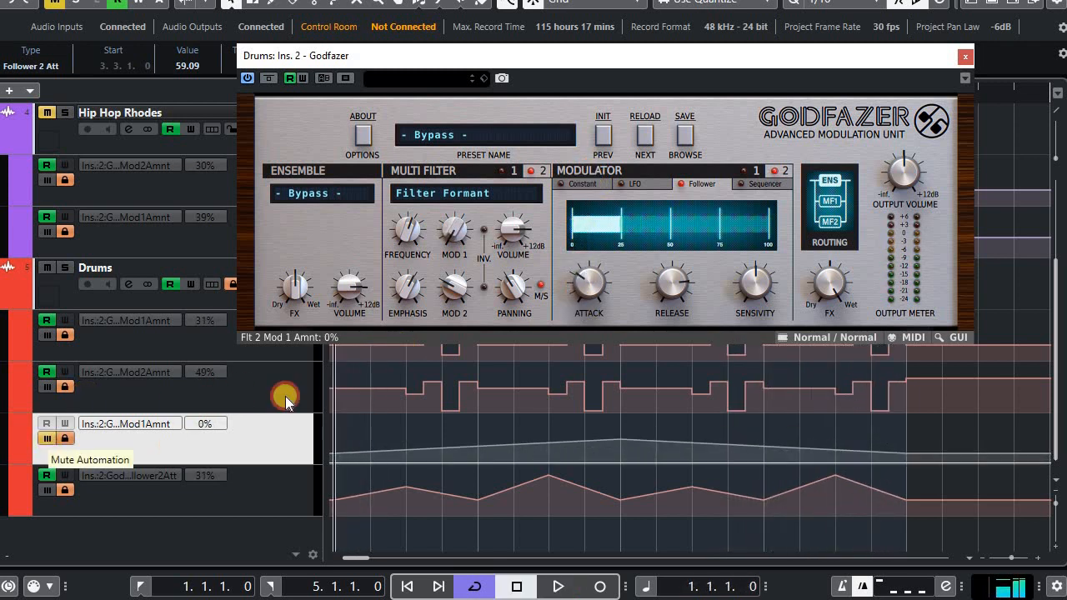
click(48, 439)
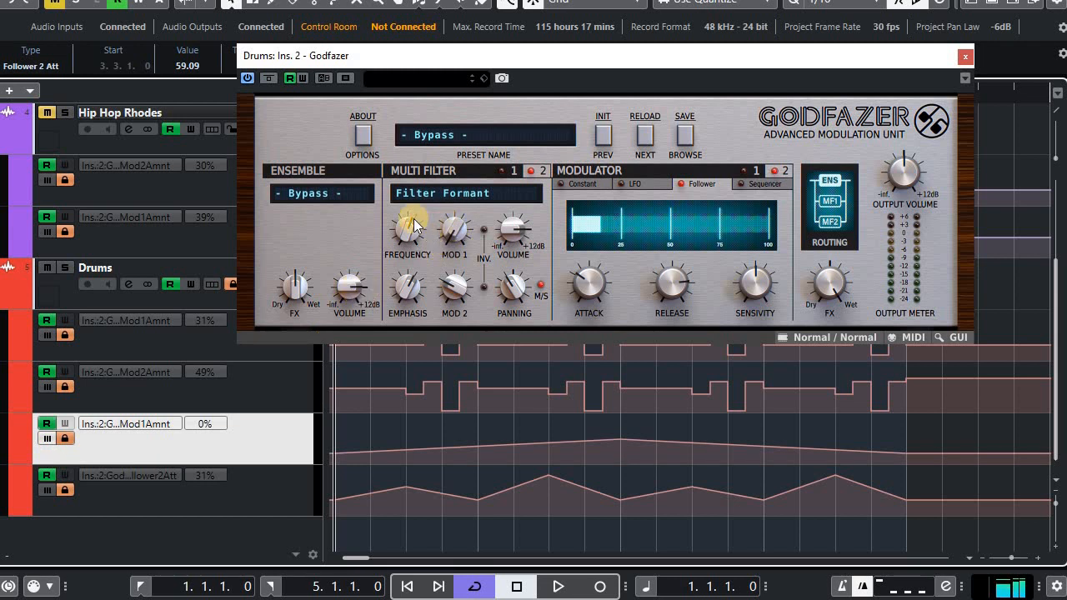
key(space)
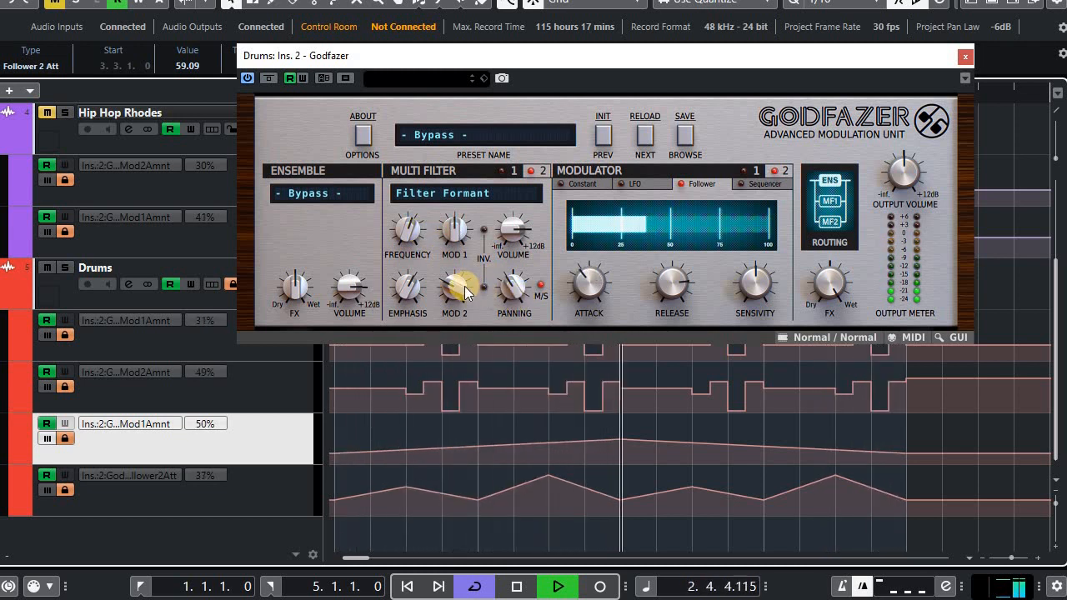
key(space)
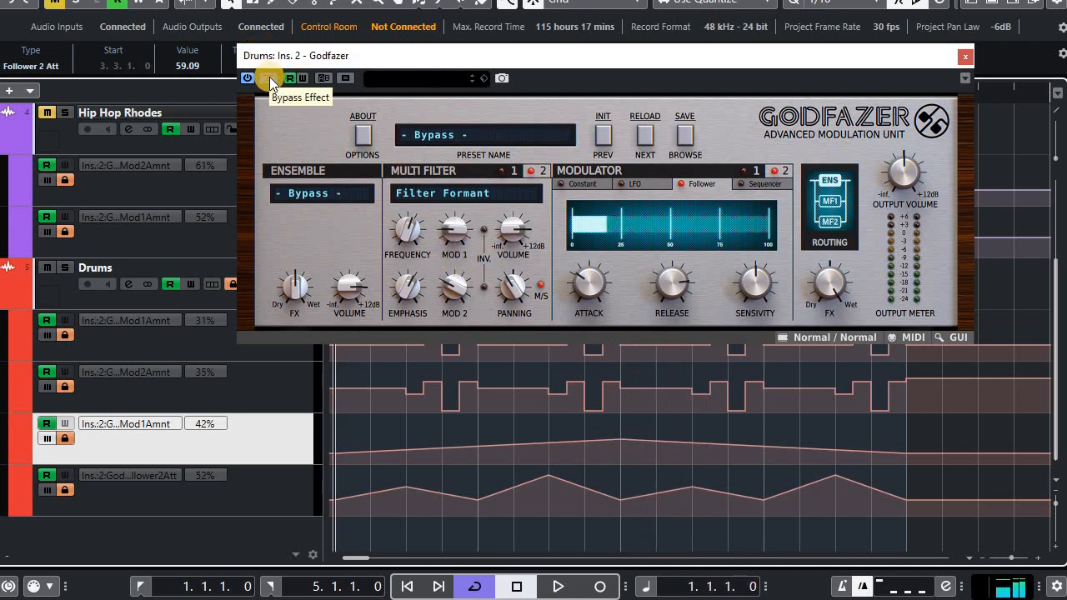
Toggle the drums' Godfazer bypass, adjust its overall FX dry/wet mix during playback, then close the plug-in window and stop.
click(266, 77)
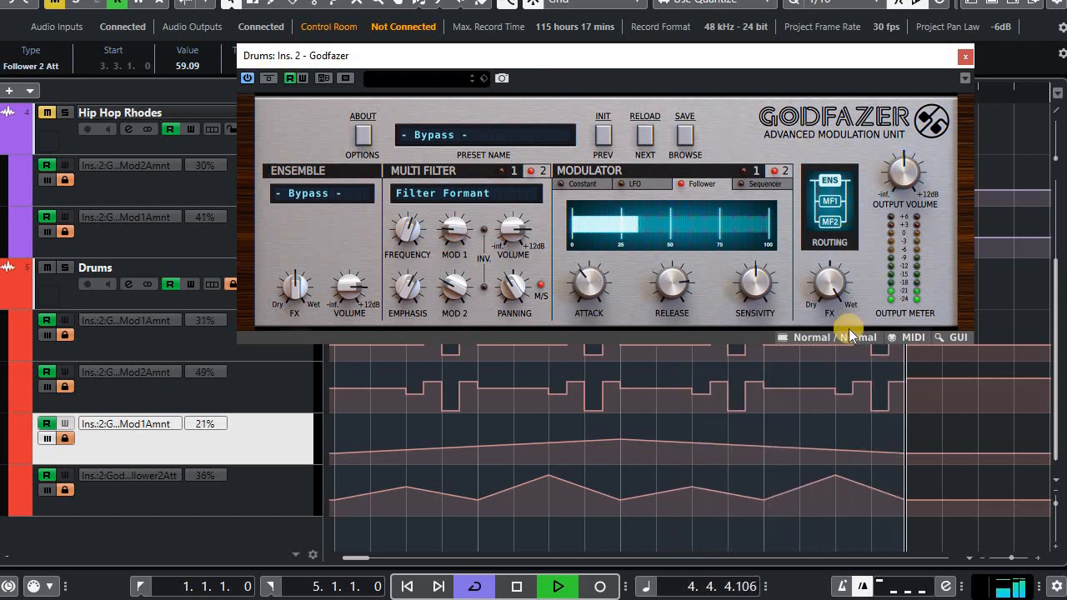
drag(826, 282, 894, 364)
drag(836, 279, 871, 267)
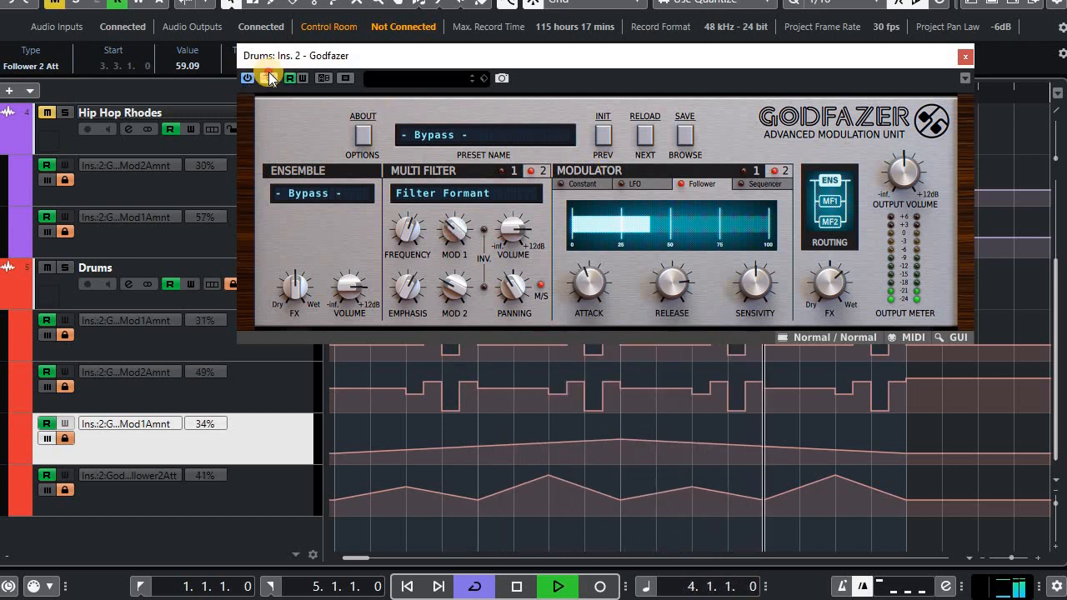
click(963, 55)
key(space)
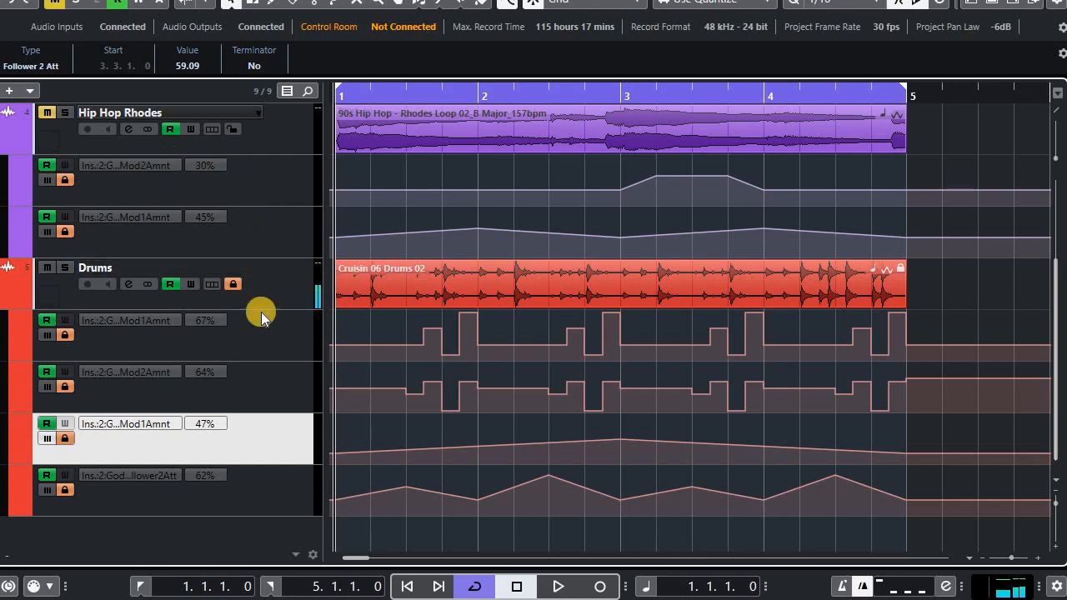
Unmute the Hip Hop Rhodes channel in the mixer and bypass the Godfazer inserts on the Rhodes and drums channels.
key(F3)
click(12, 375)
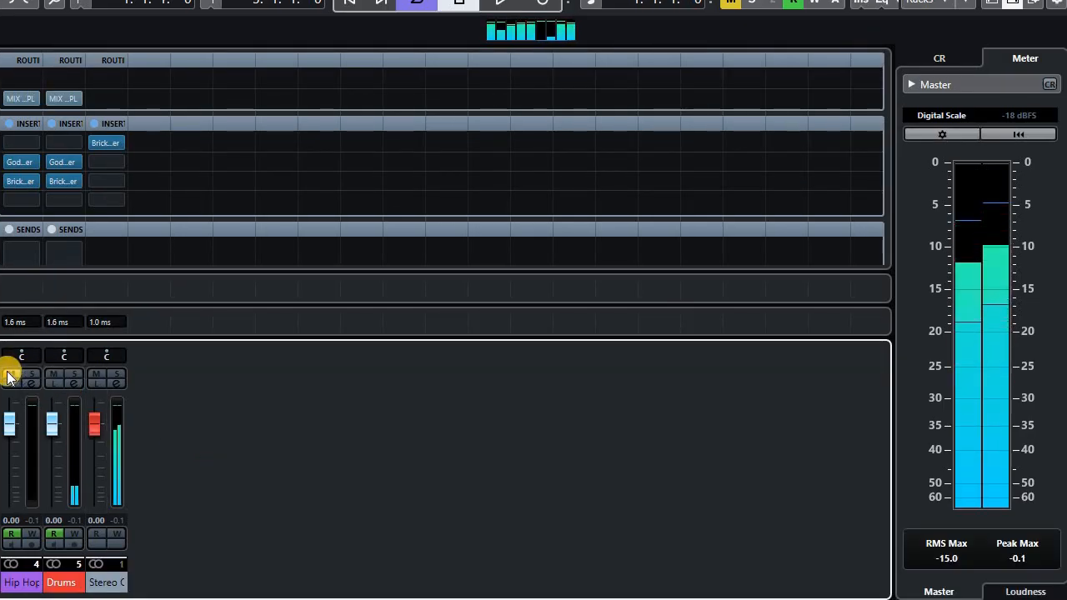
click(10, 162)
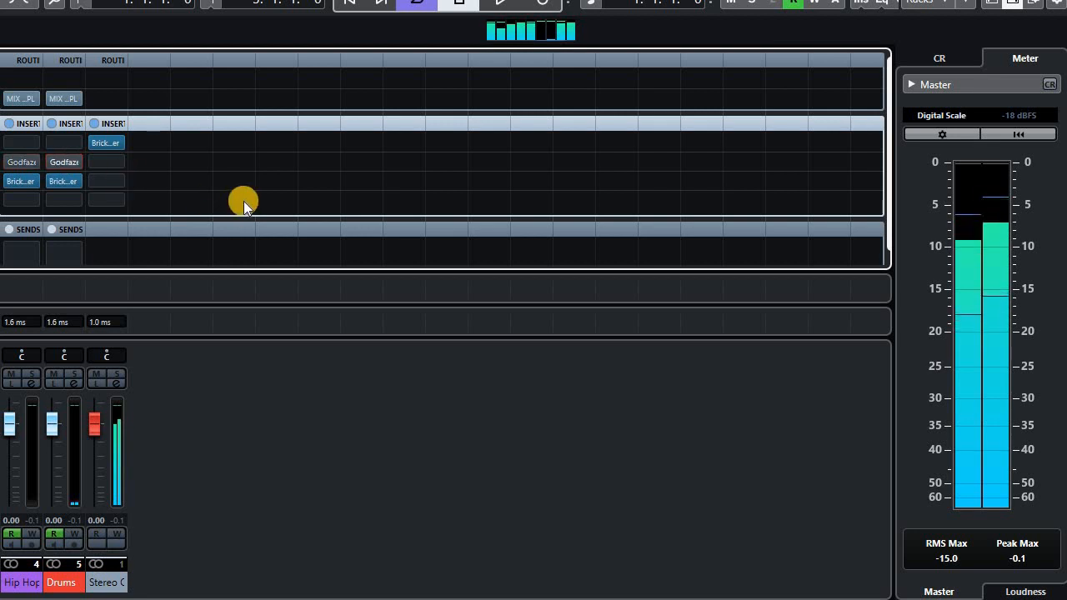
Play both loops without the effect, and reactivate Godfazer on the Rhodes and drums channels during playback.
key(space)
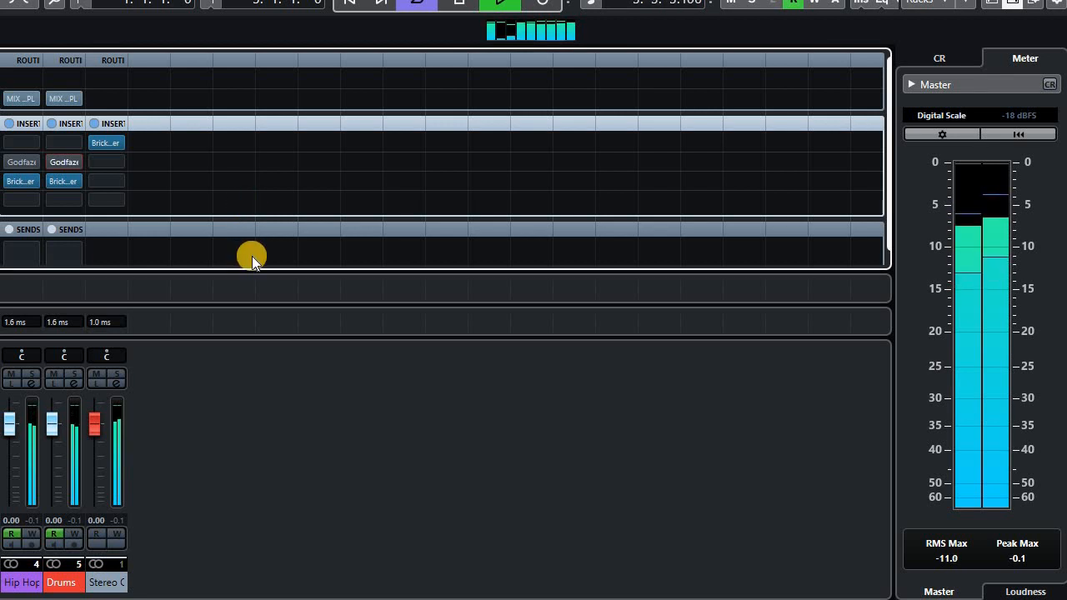
click(10, 161)
click(57, 164)
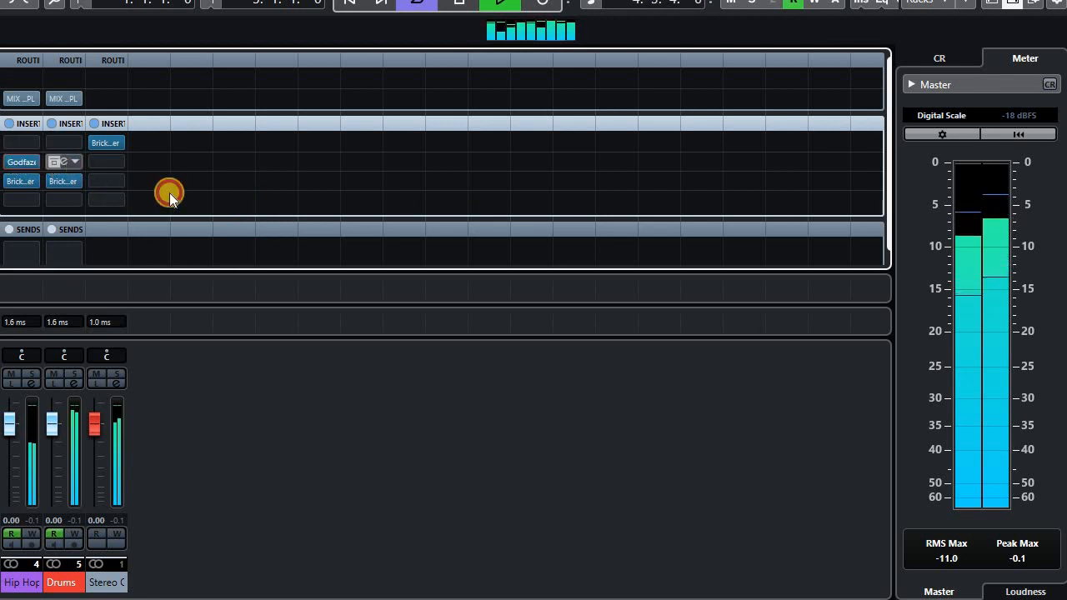